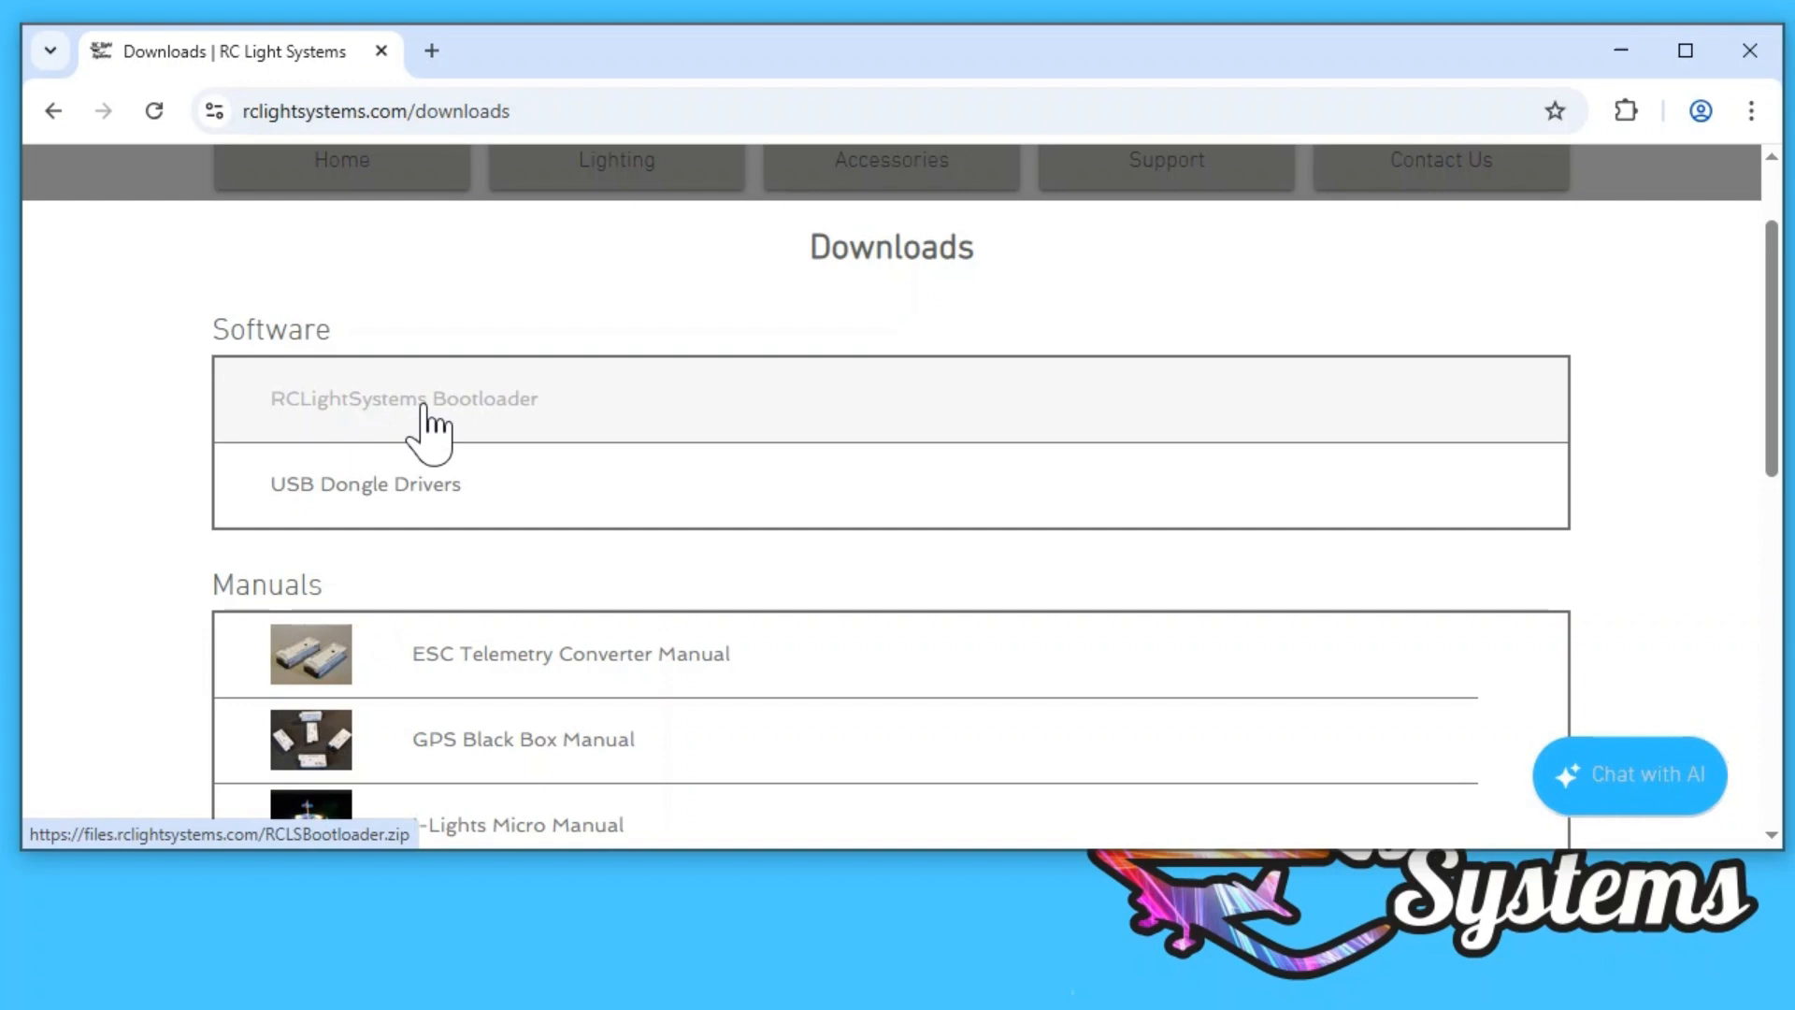
Step: Download the RCLightSystems Bootloader archive and open RCLSBootloader.zip in a File Explorer window that leaves part of the desktop uncovered
{"action": "left_click", "coordinate": [423, 404]}
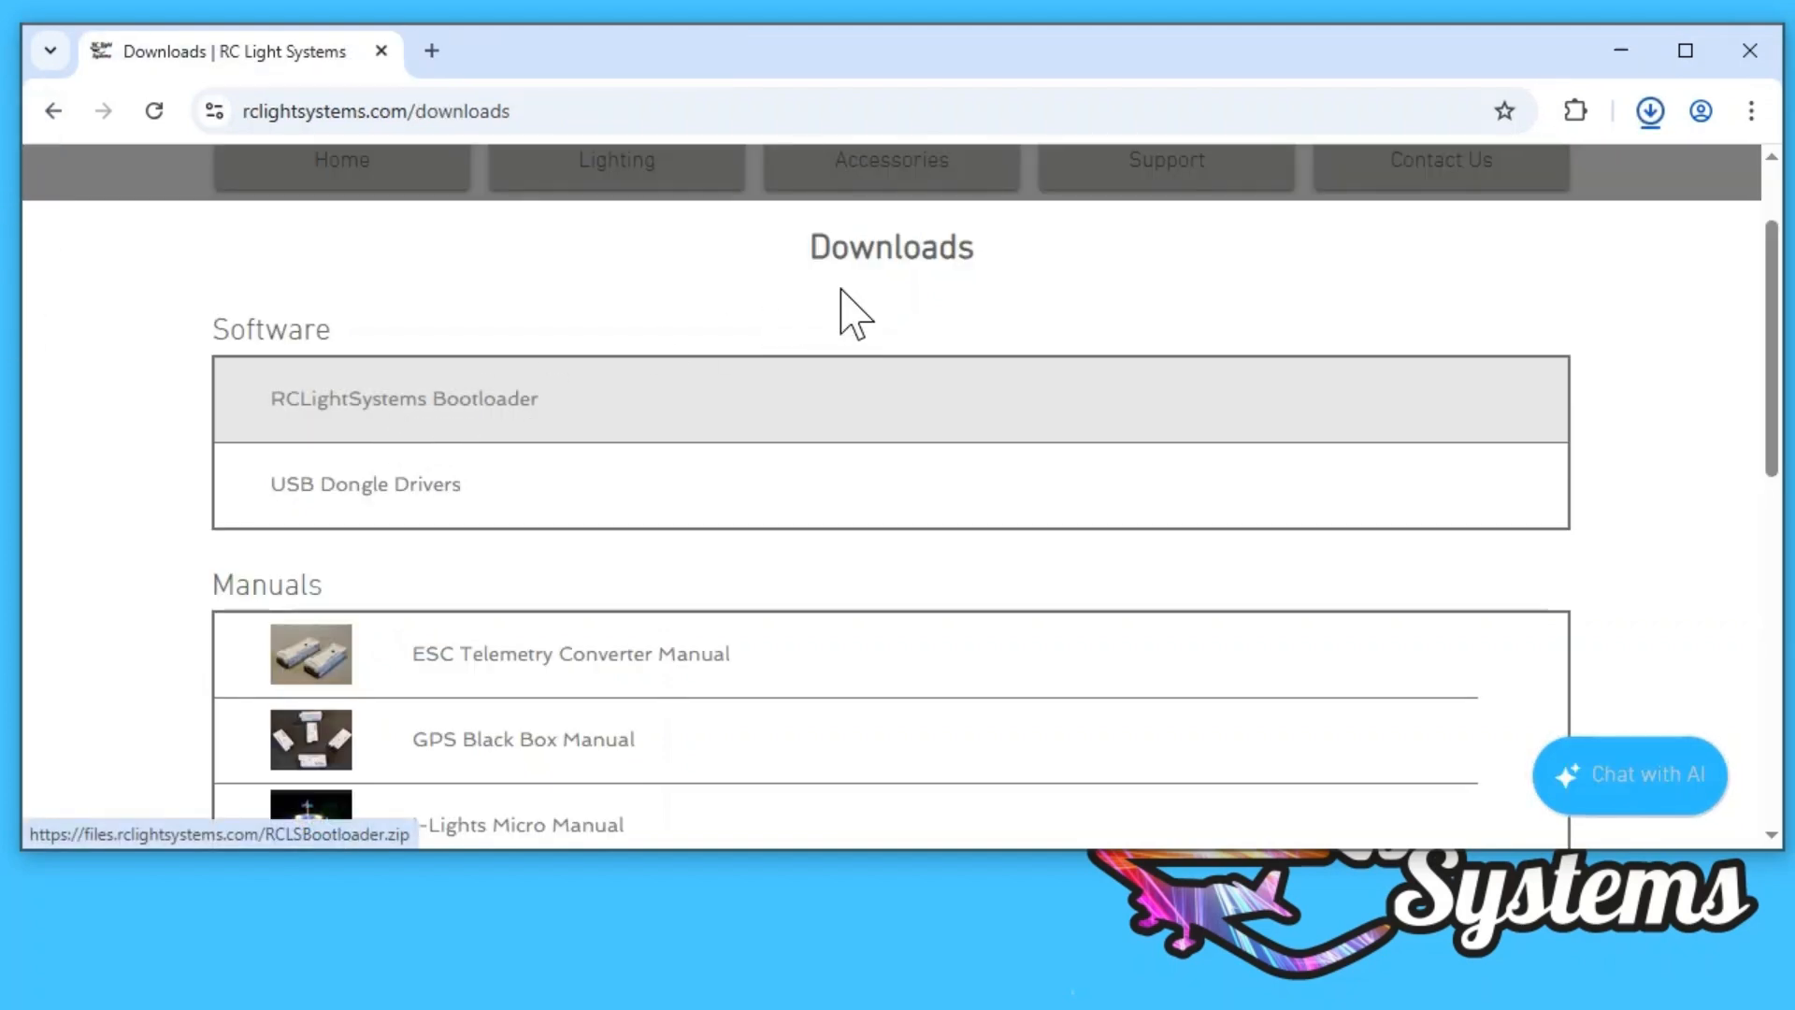
{"action": "left_click", "coordinate": [1651, 113]}
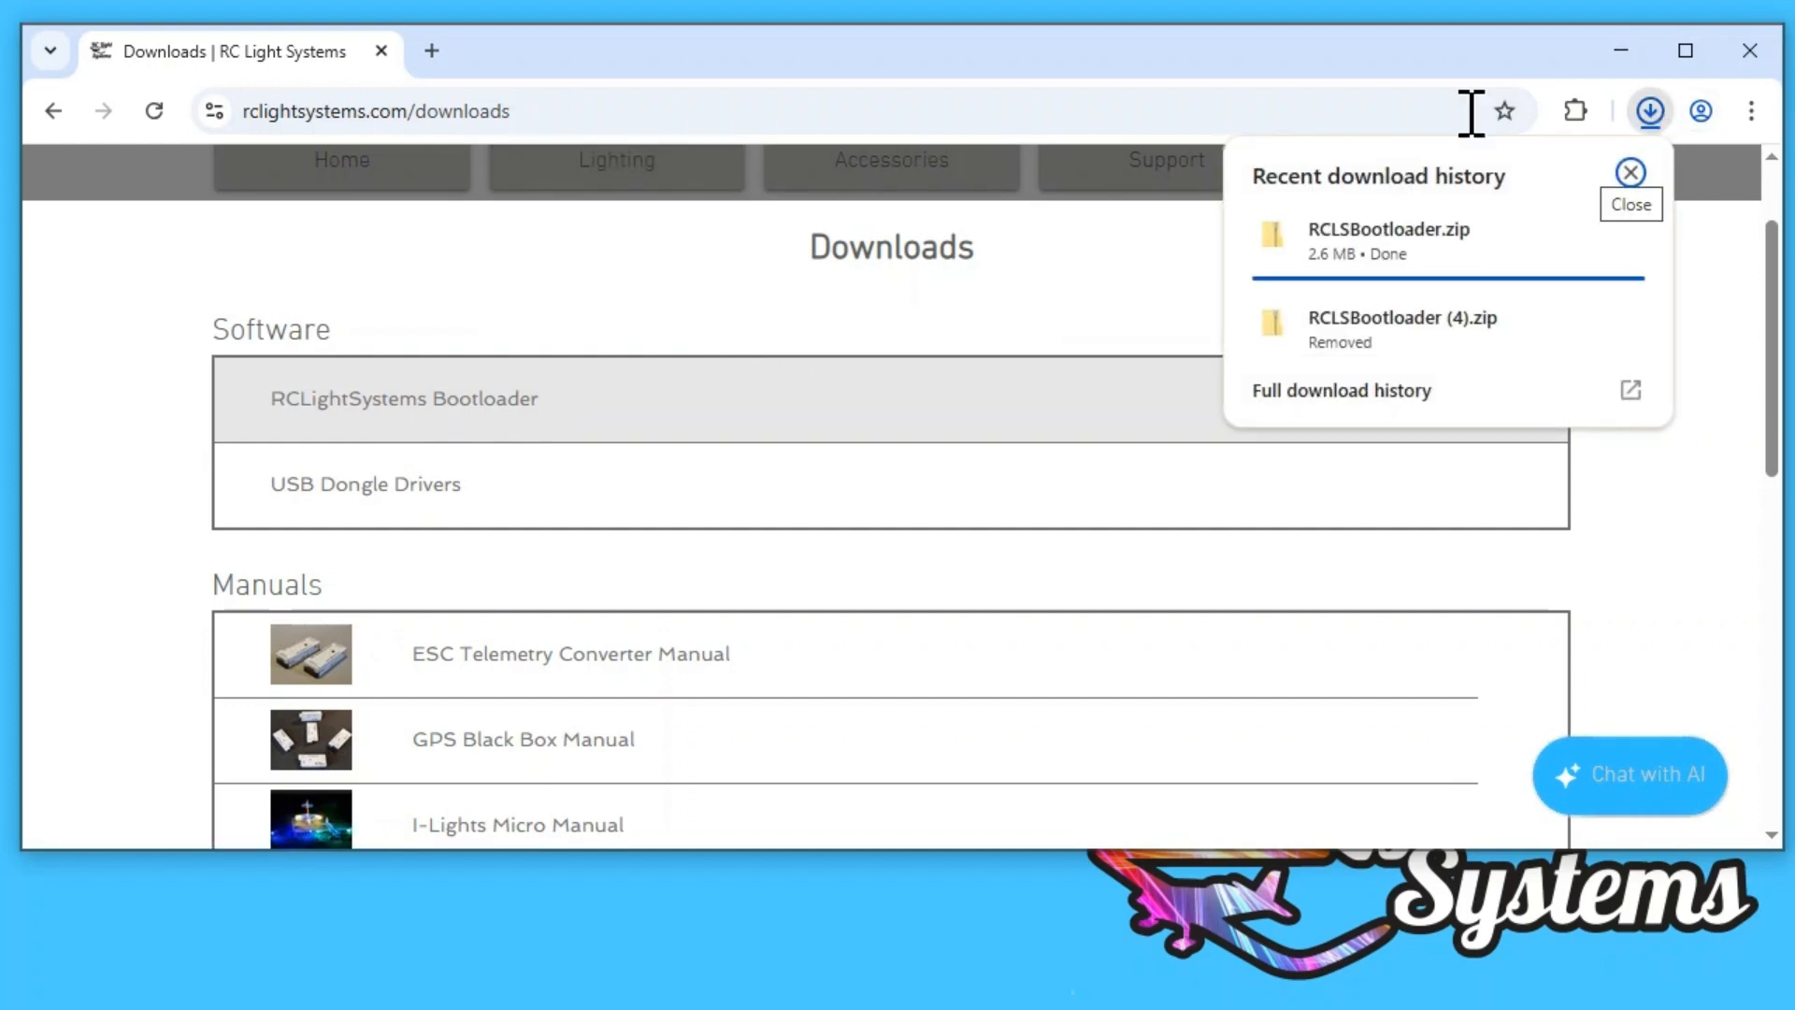
{"action": "left_click", "coordinate": [1370, 244]}
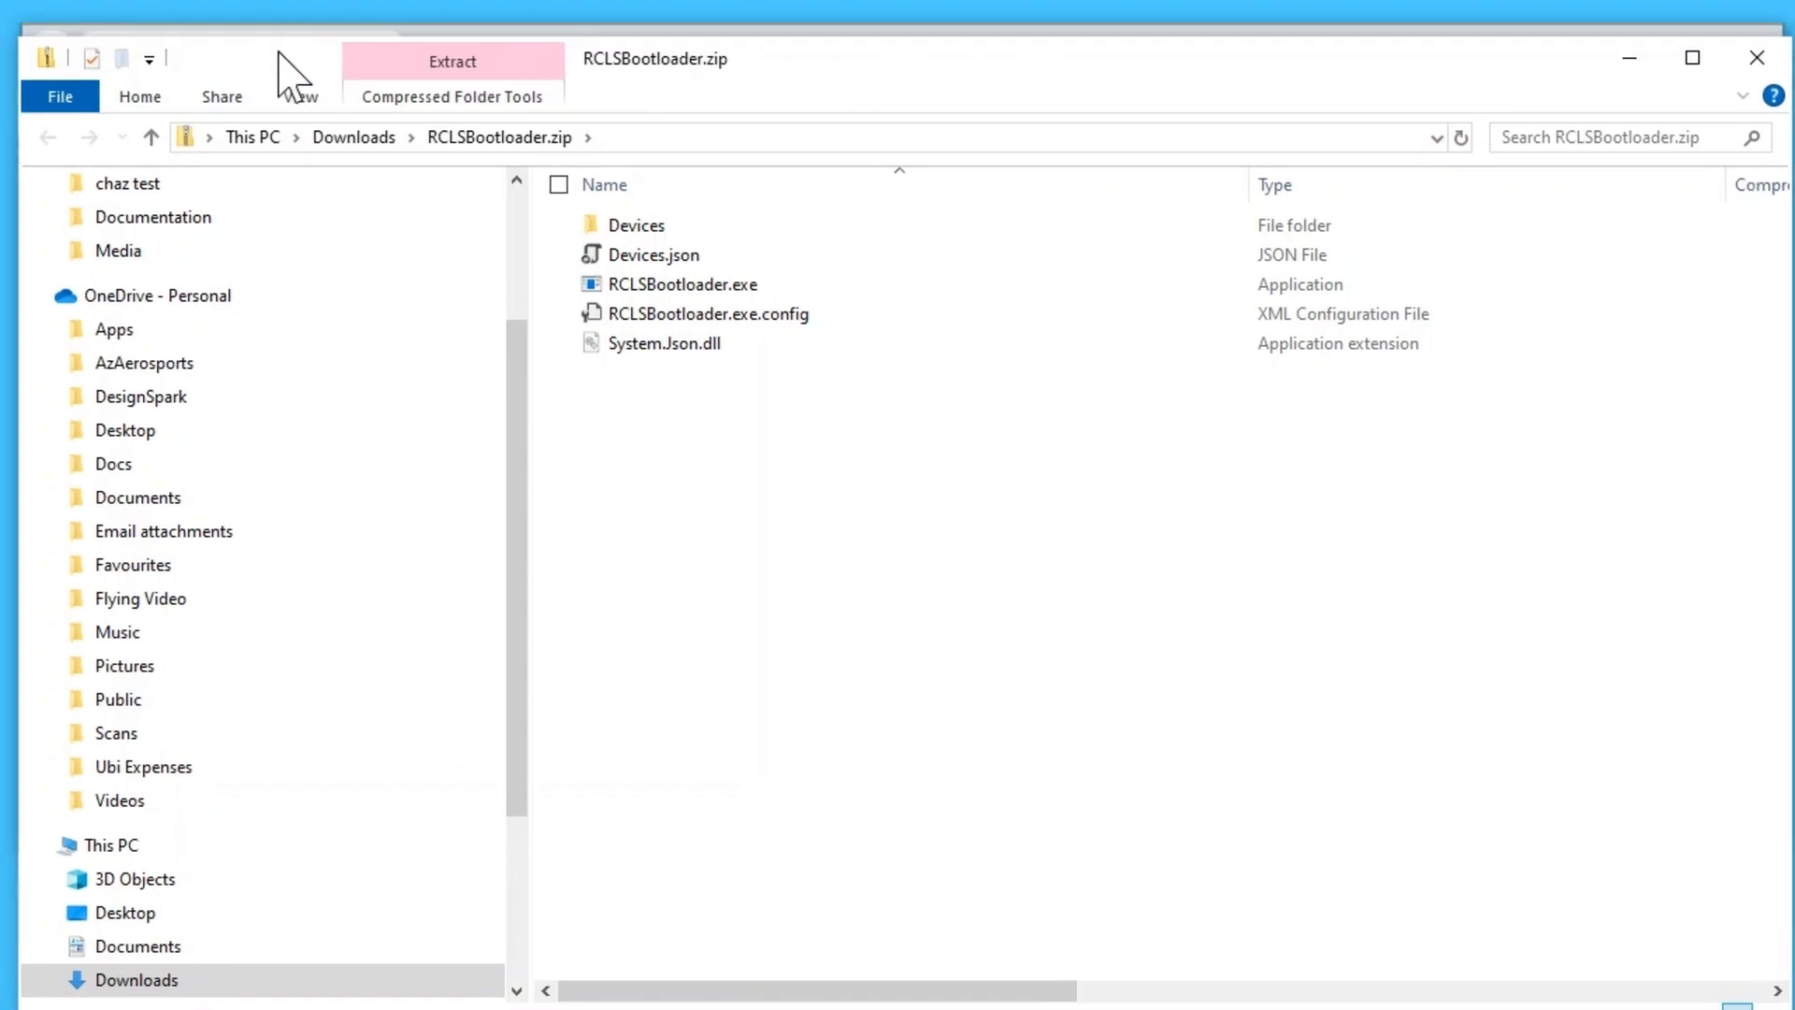
{"action": "left_click_drag", "start_coordinate": [20, 41], "coordinate": [542, 155]}
{"action": "left_click_drag", "start_coordinate": [1482, 167], "coordinate": [1434, 54]}
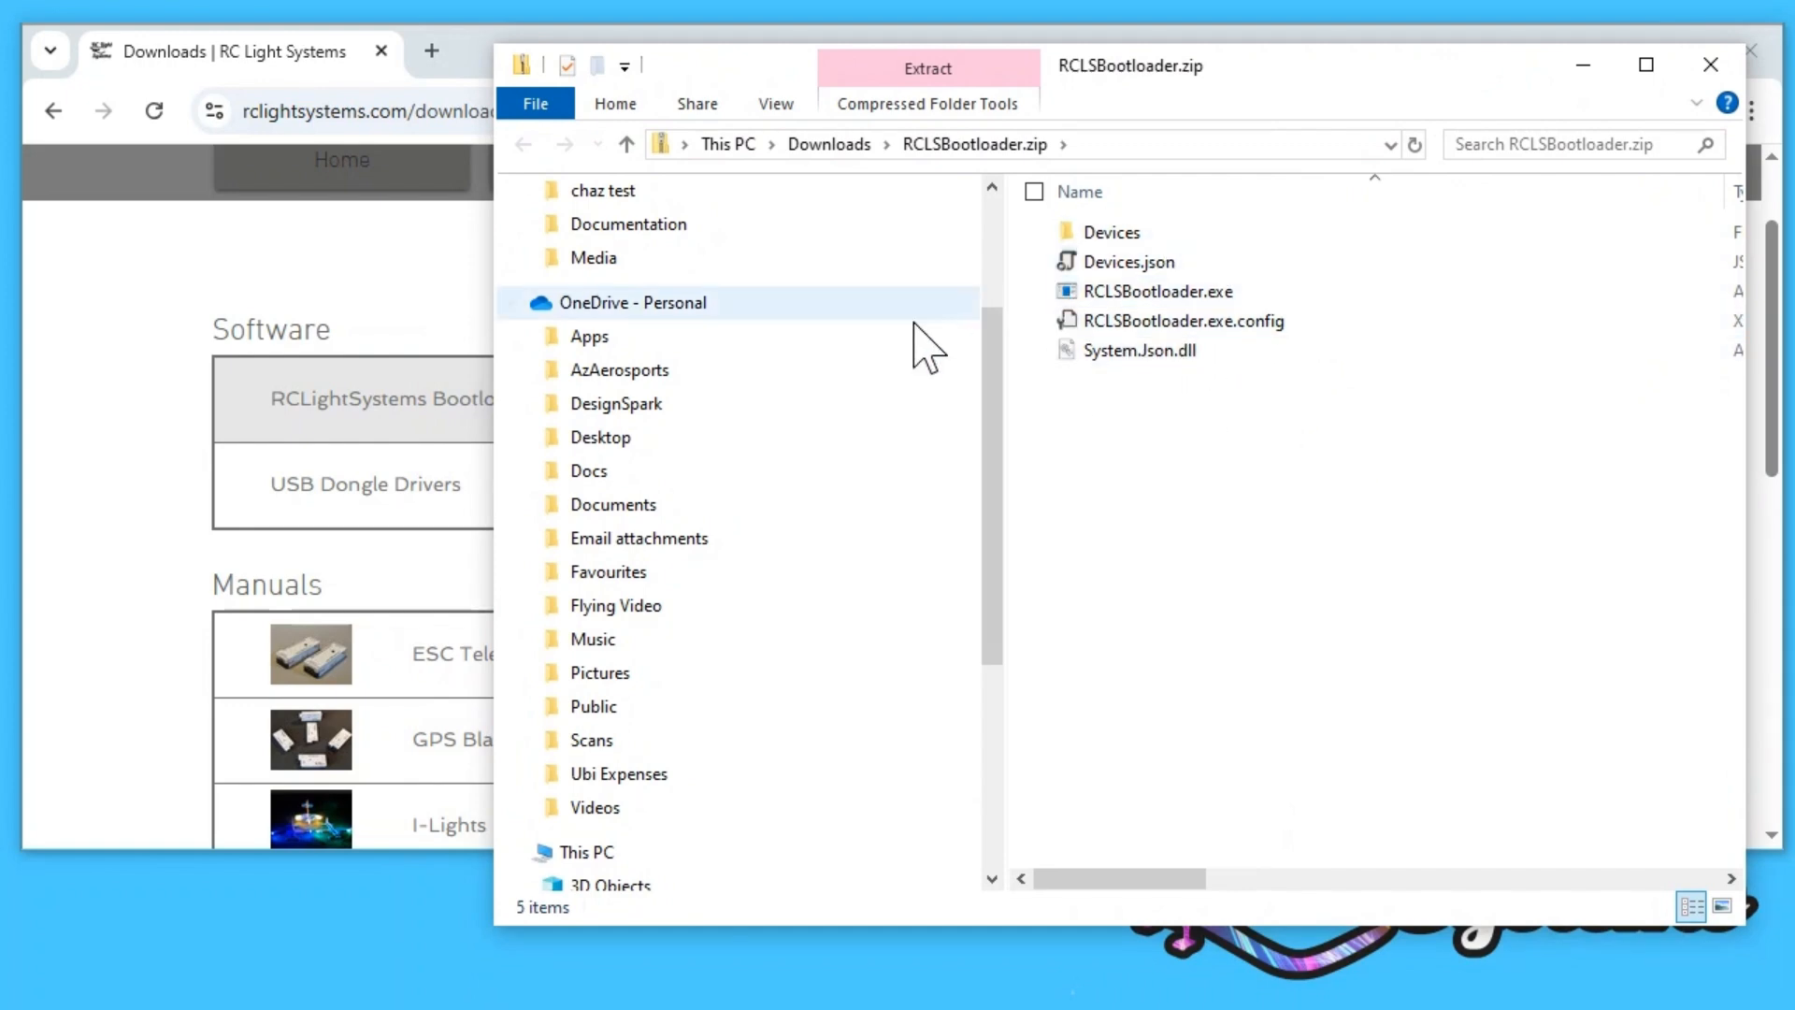
Step: Create a new desktop folder named RCLSBootloader
{"action": "right_click", "coordinate": [216, 903]}
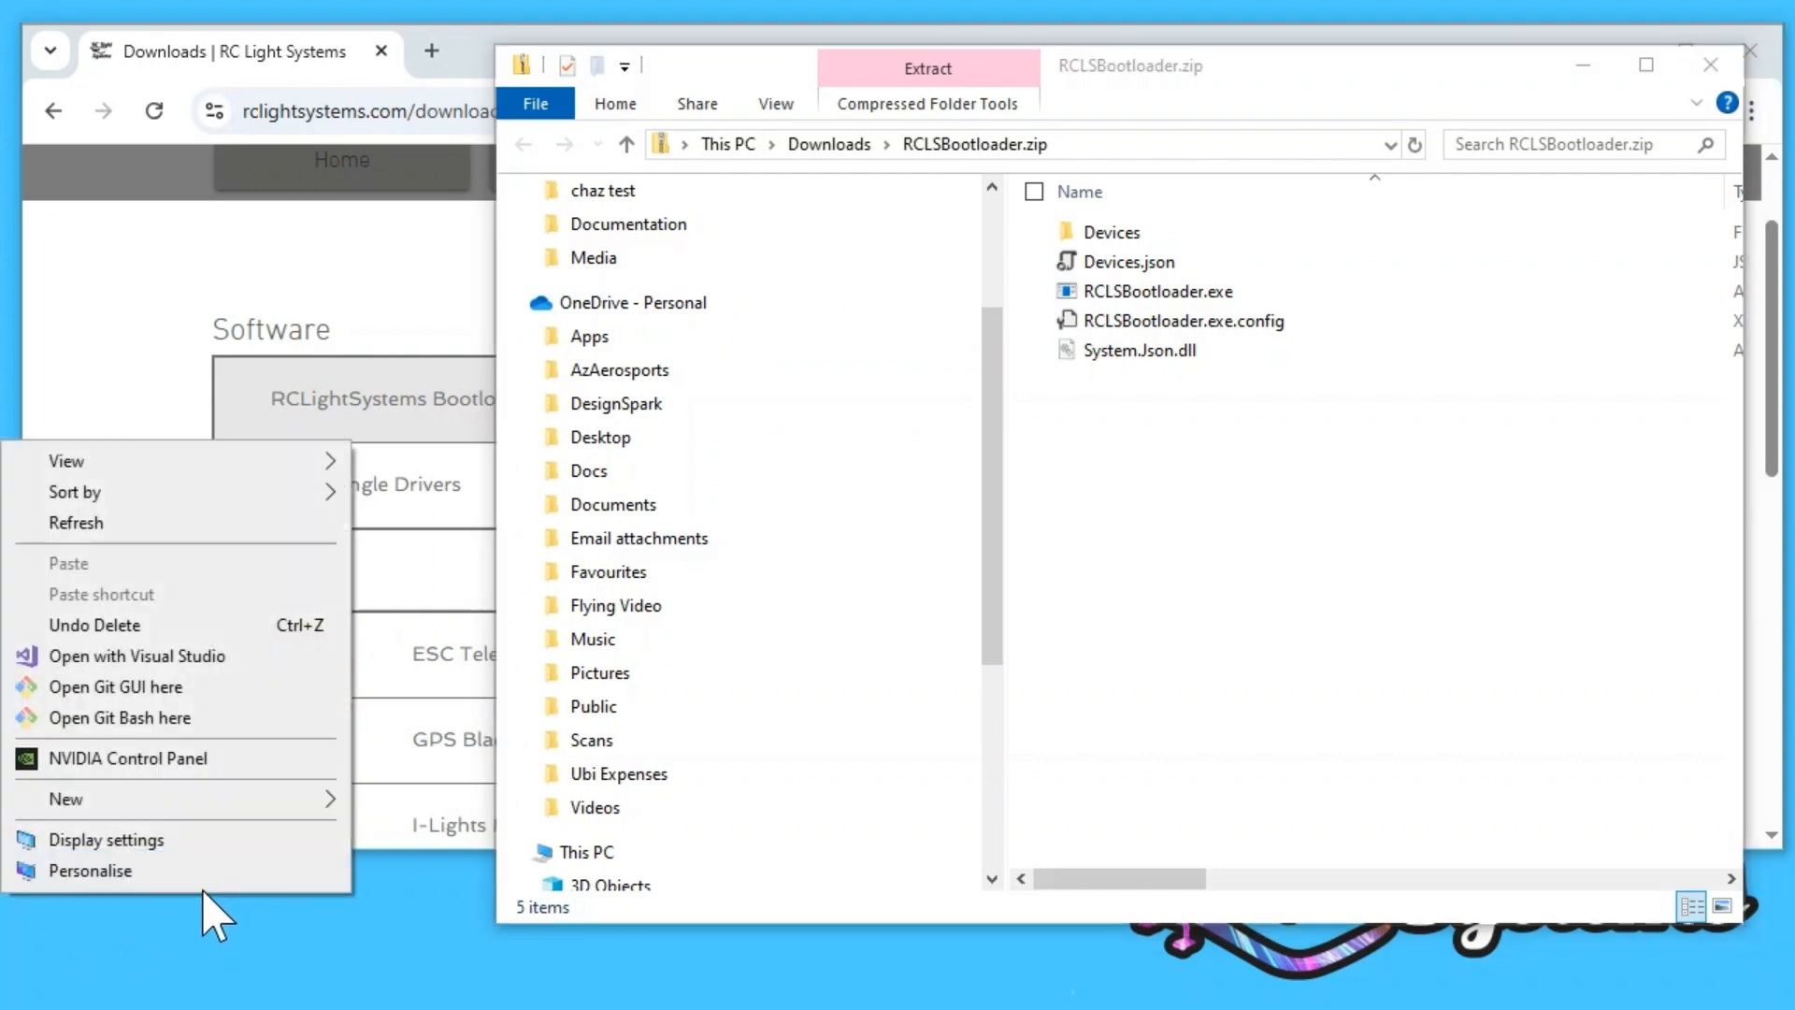
{"action": "mouse_move", "coordinate": [245, 800]}
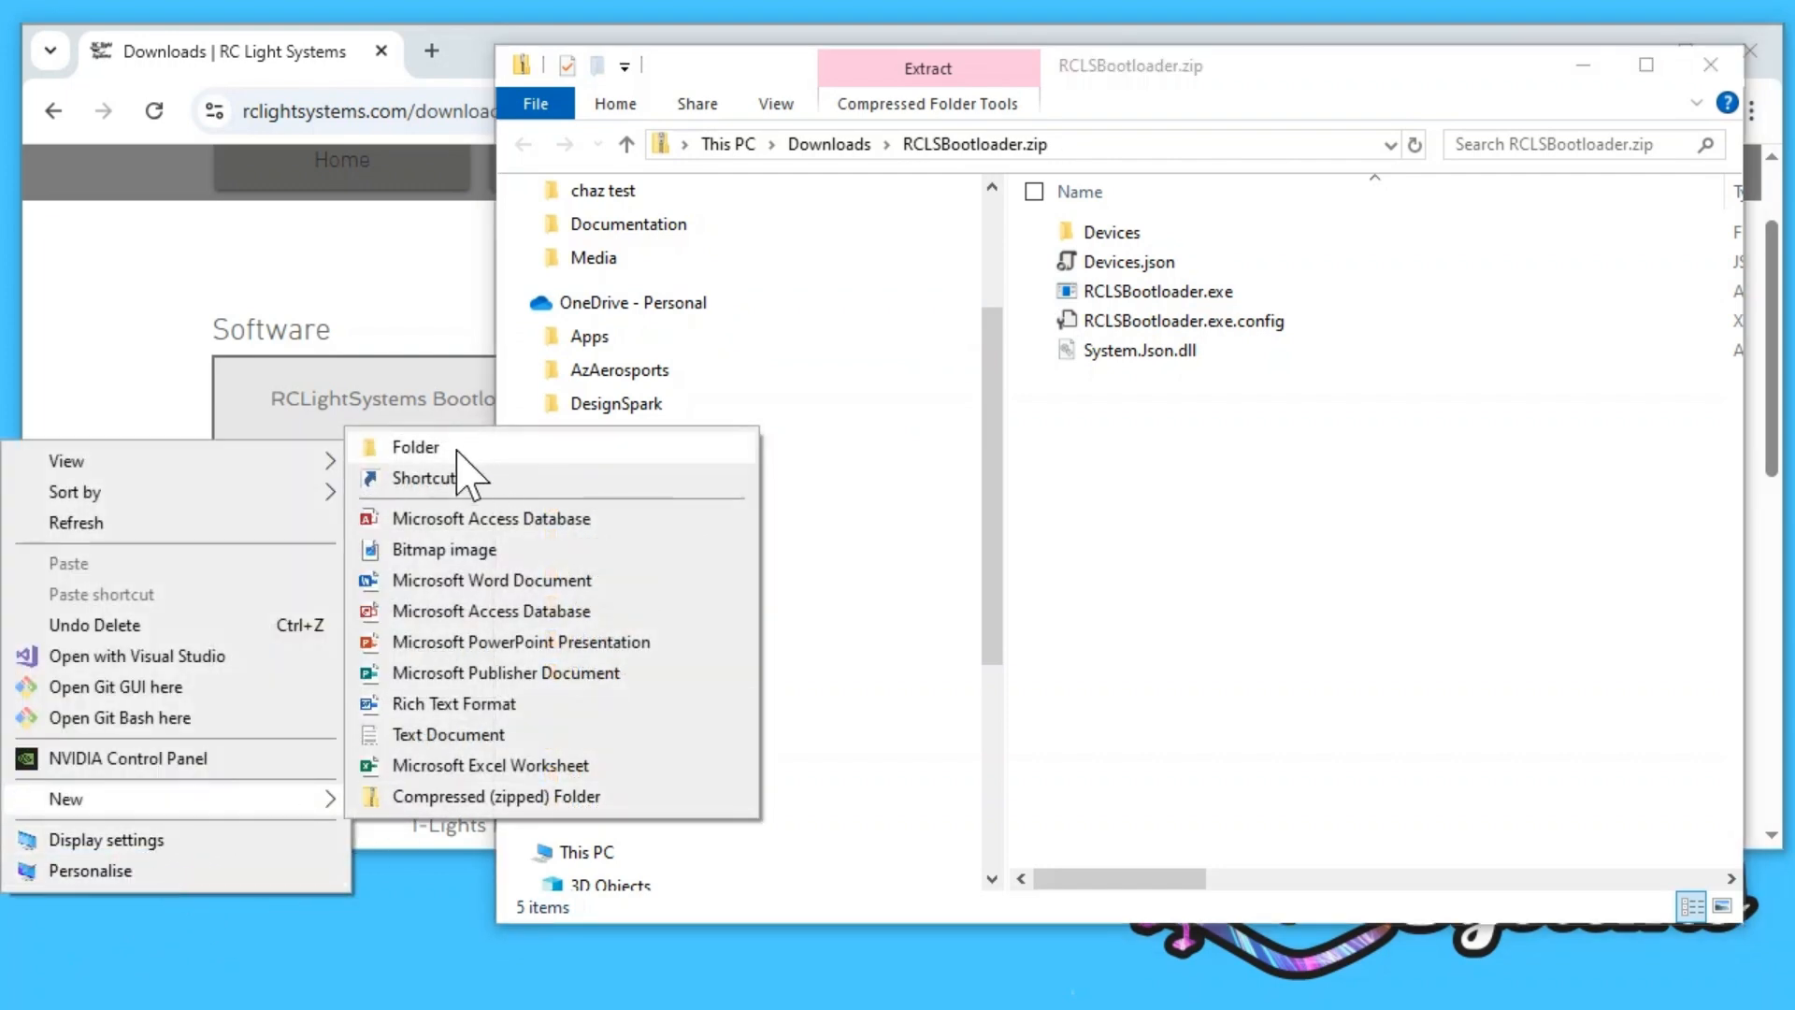
{"action": "left_click", "coordinate": [458, 447]}
{"action": "type", "text": "R"}
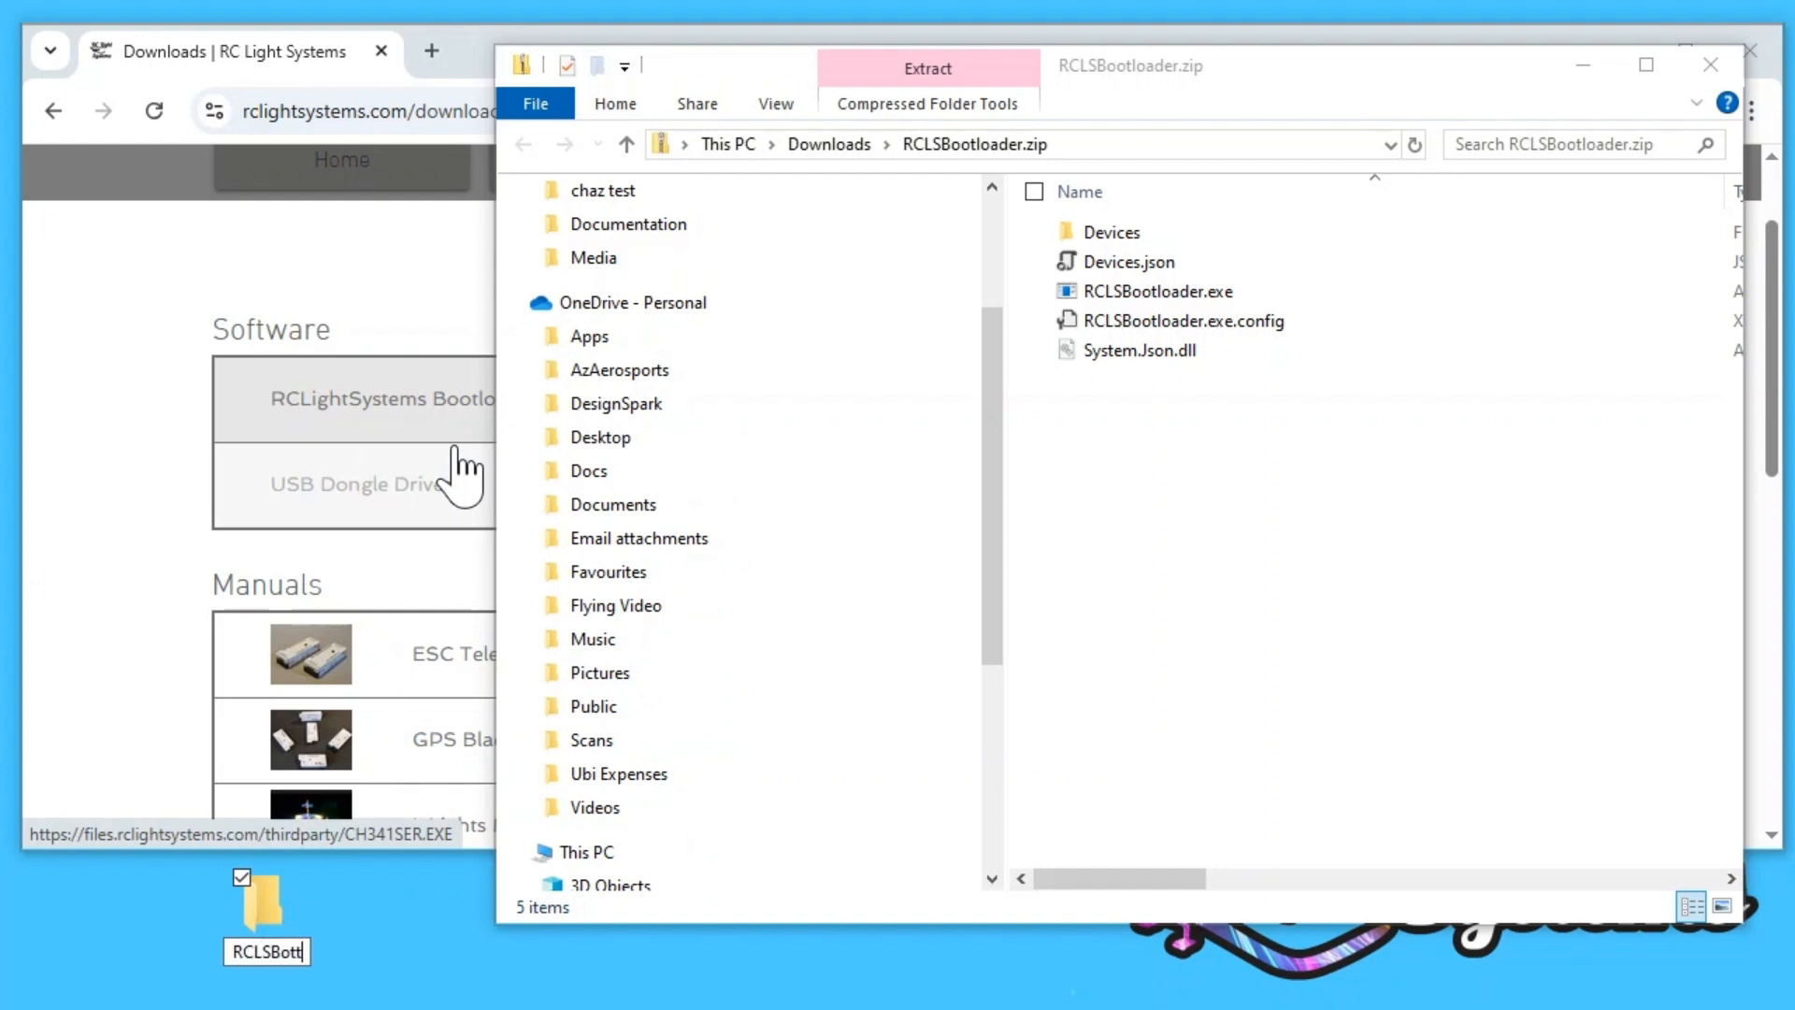
{"action": "type", "text": "CLSBootload"}
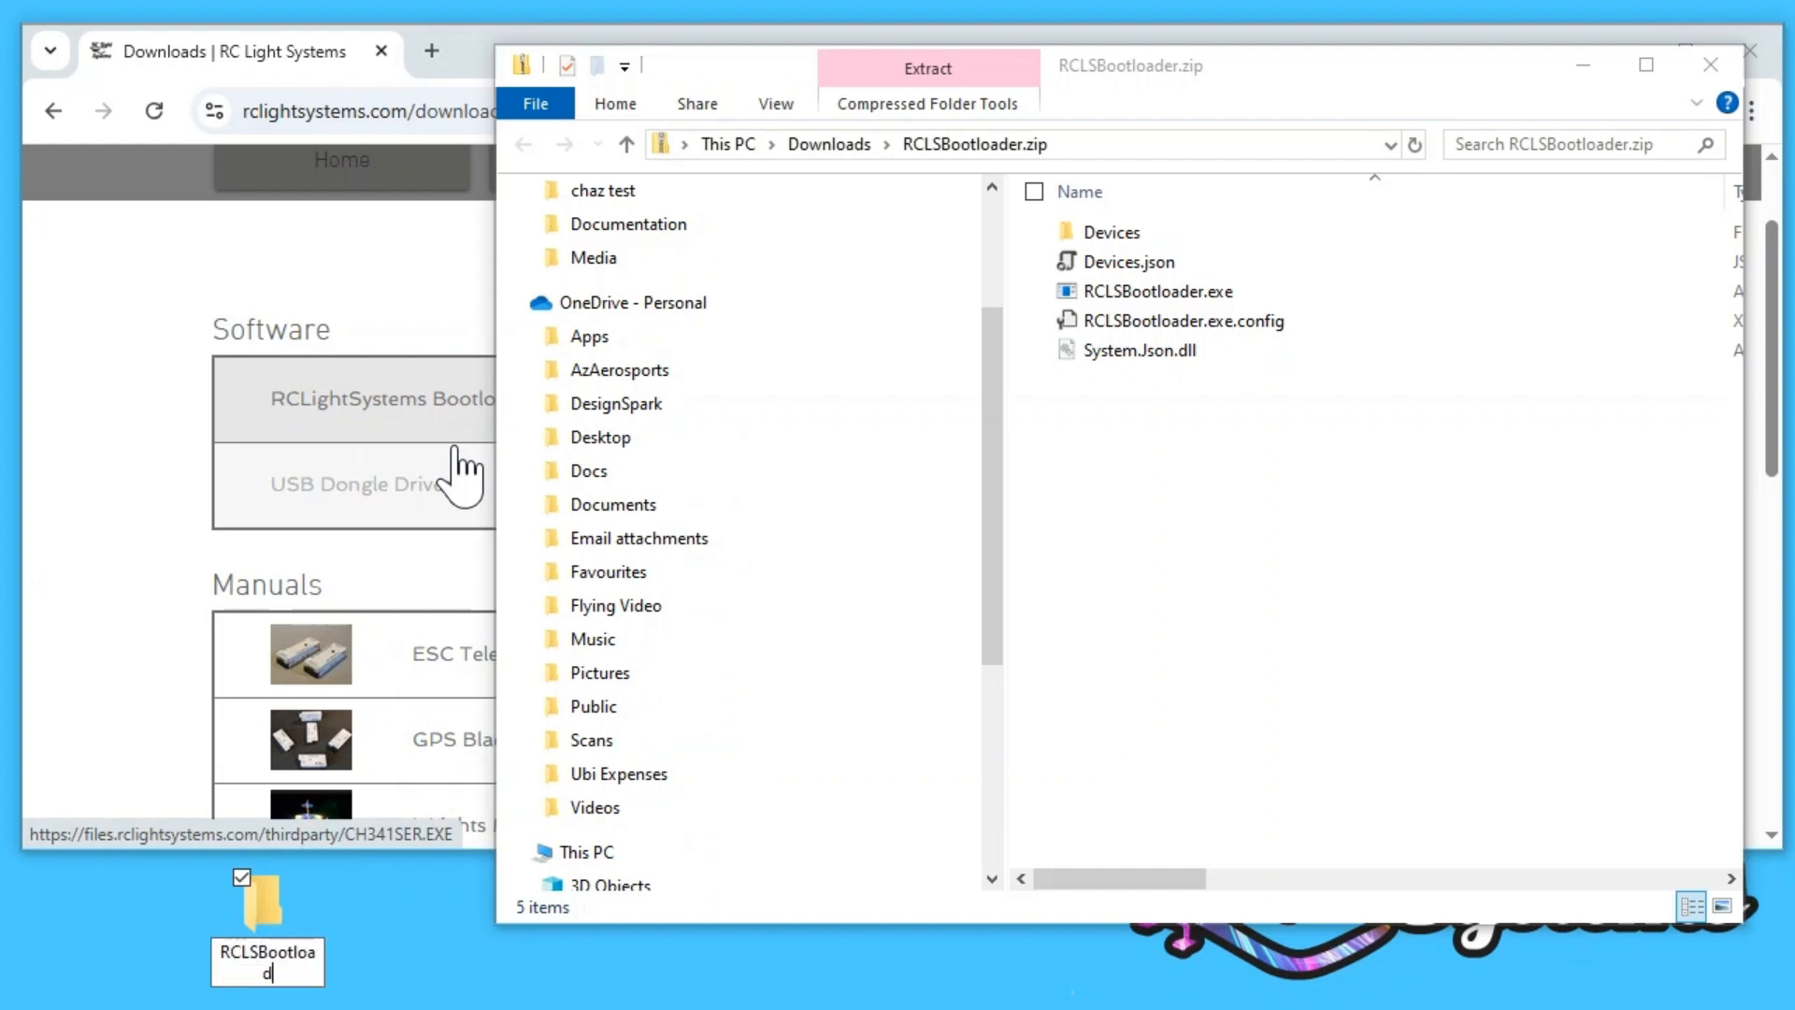
{"action": "type", "text": "er"}
{"action": "key", "text": "Return"}
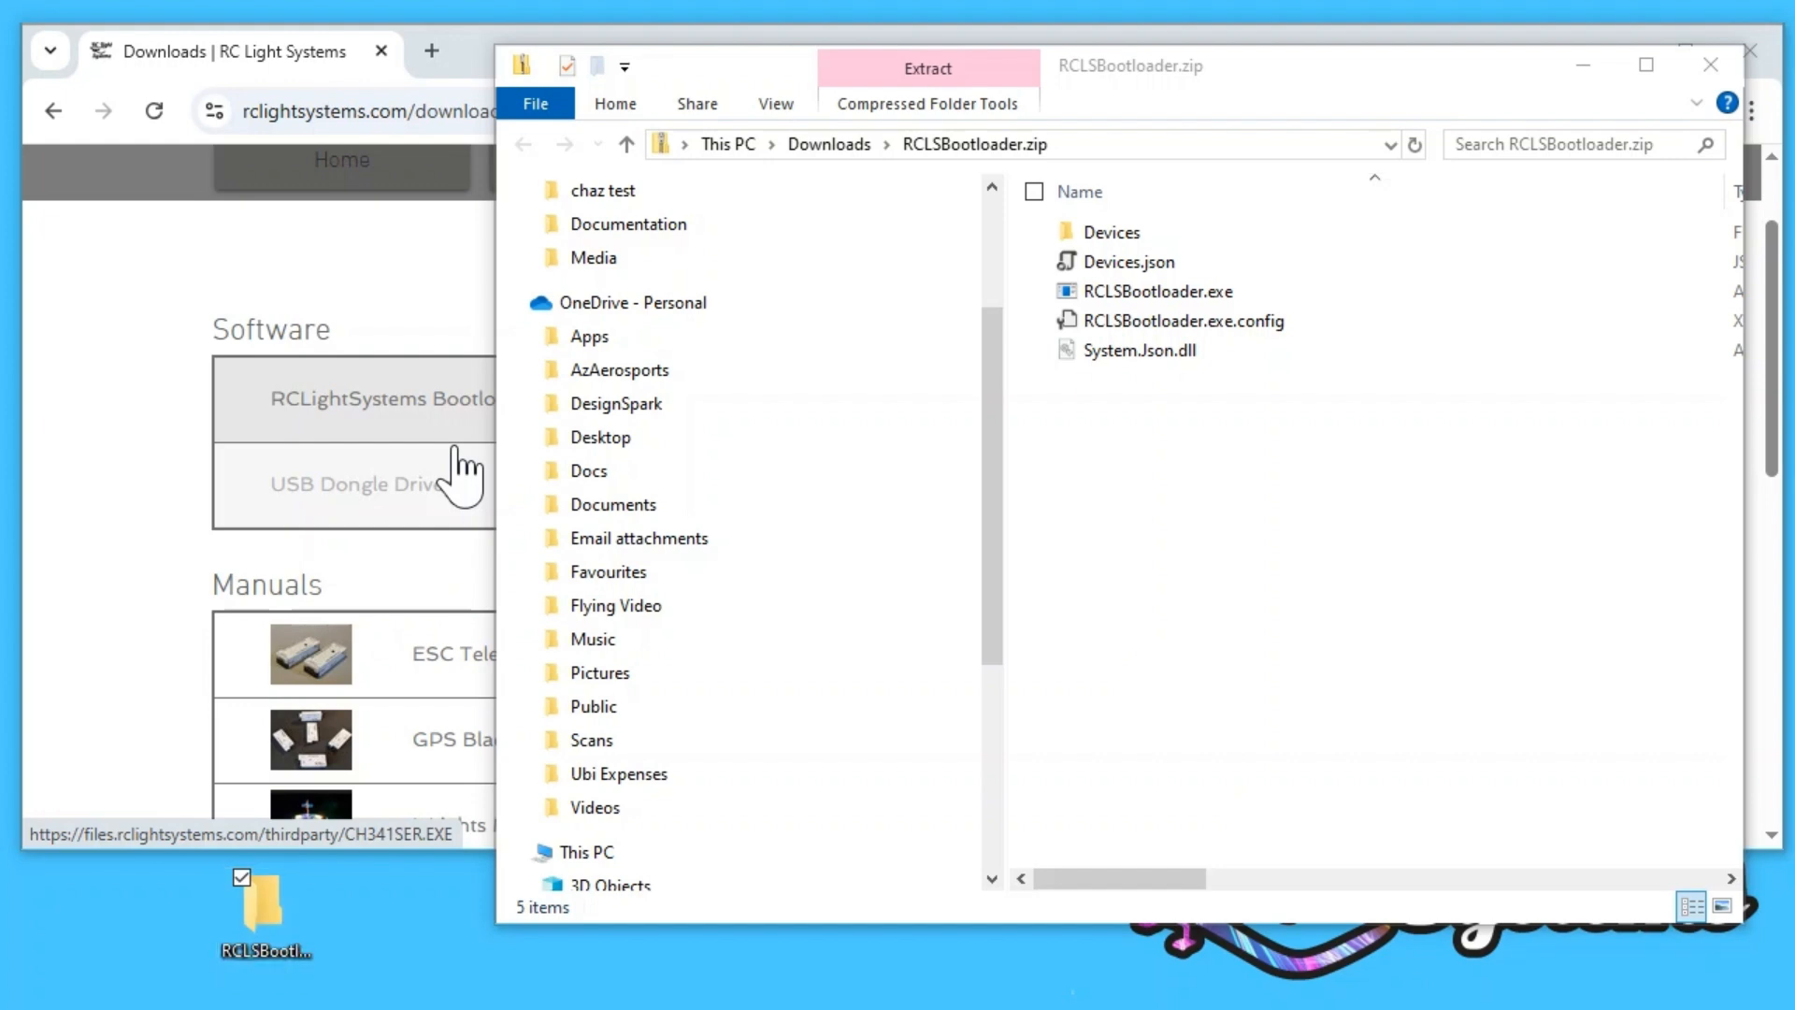
Step: Copy all items from RCLSBootloader.zip into the new desktop RCLSBootloader folder, and close the archive window
{"action": "key", "text": "Return"}
{"action": "left_click", "coordinate": [1325, 545]}
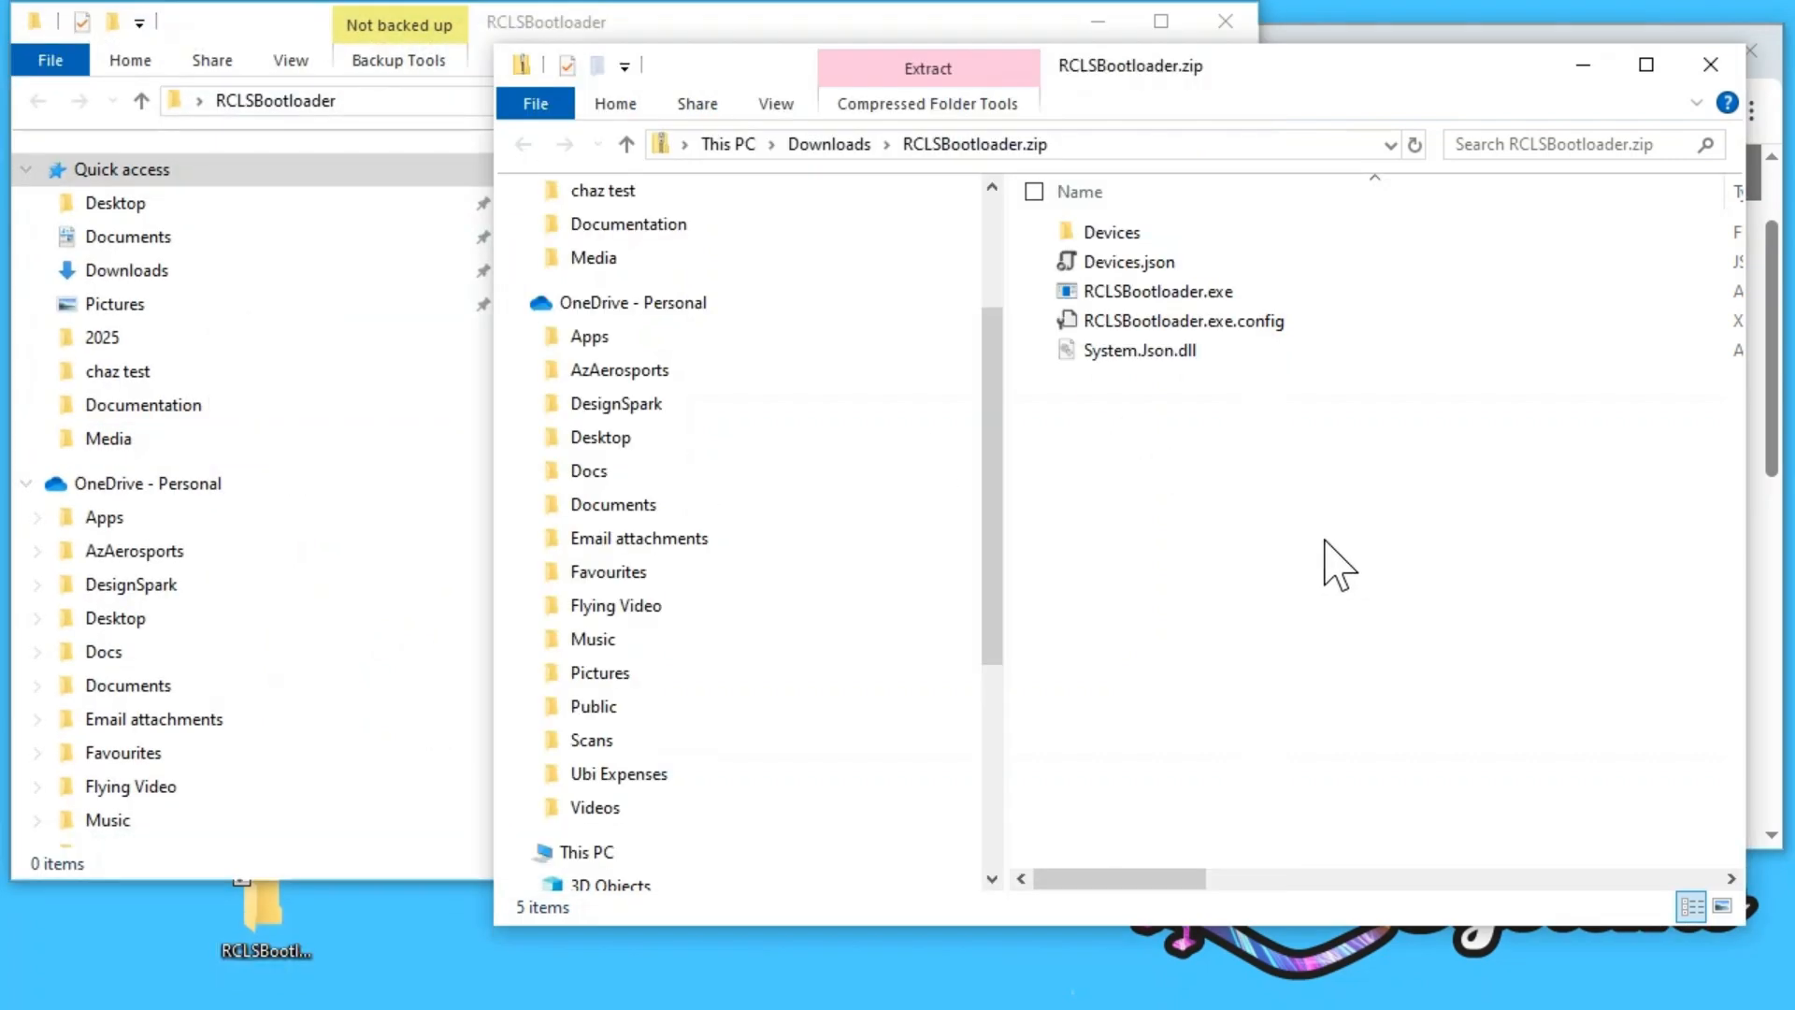
{"action": "left_click_drag", "start_coordinate": [1251, 73], "coordinate": [1237, 472]}
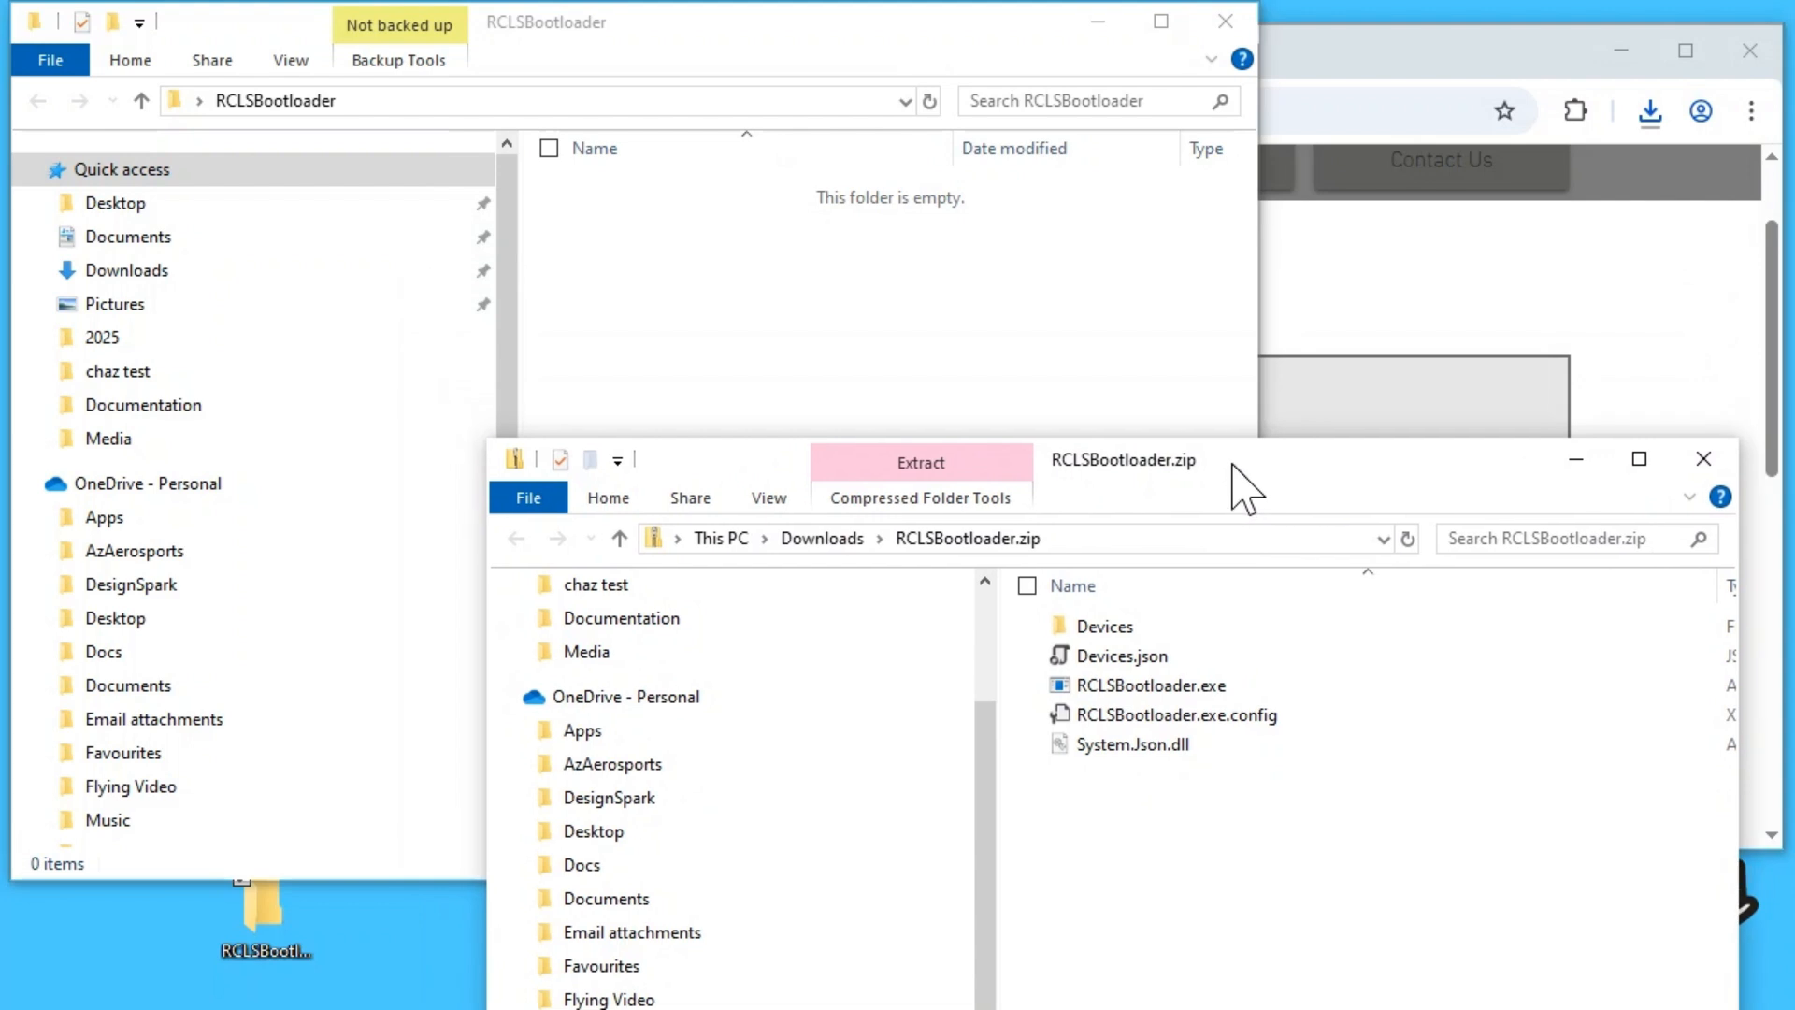
{"action": "left_click_drag", "start_coordinate": [1196, 839], "coordinate": [1049, 609]}
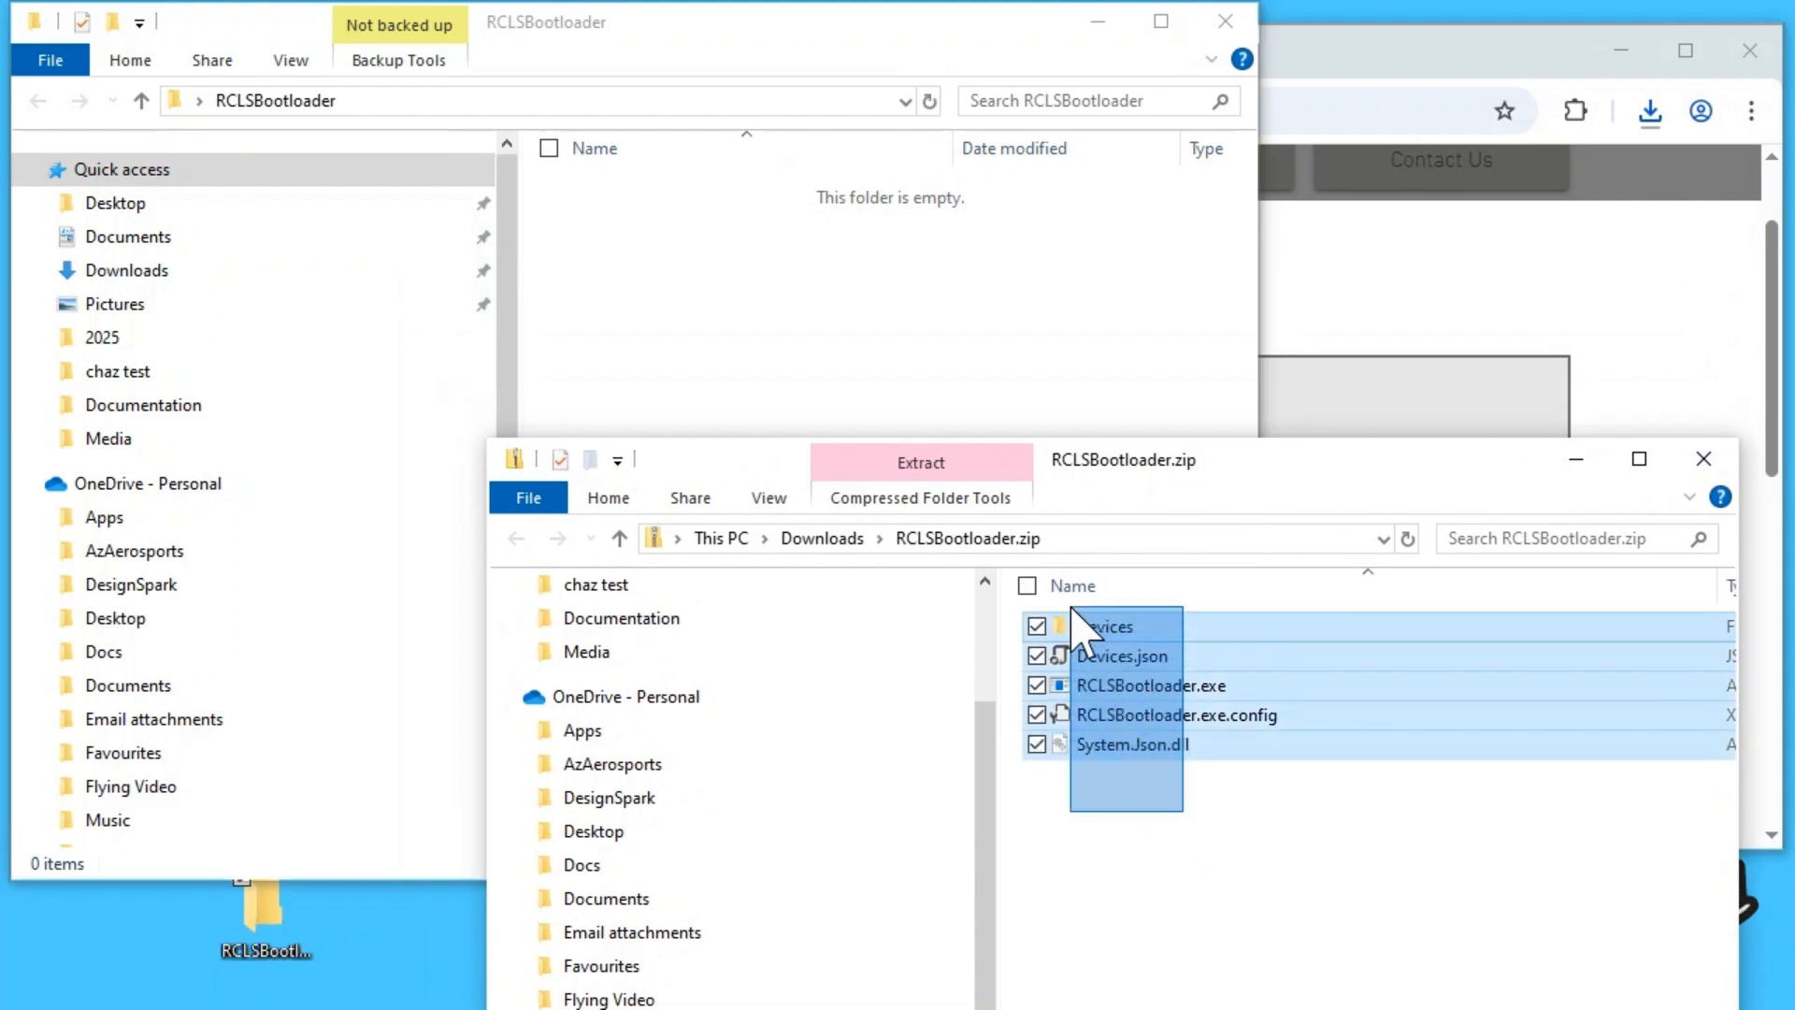
{"action": "left_click_drag", "start_coordinate": [1134, 682], "coordinate": [741, 383]}
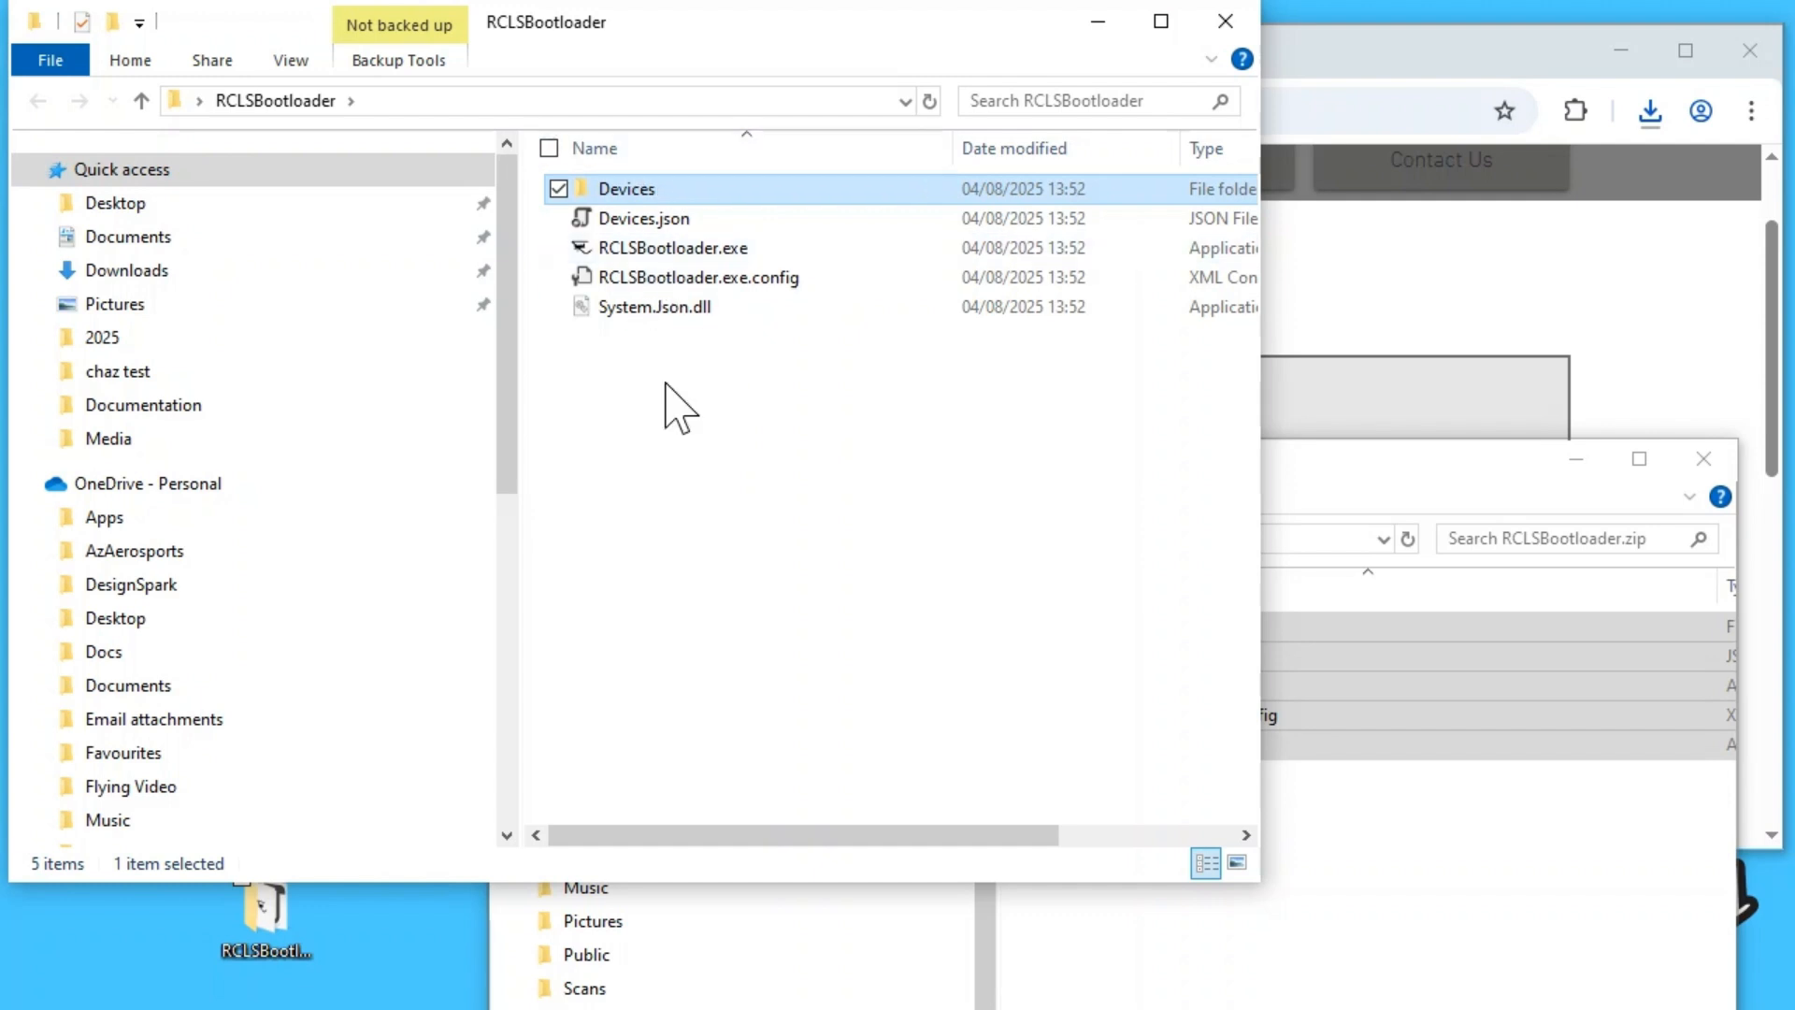
{"action": "left_click", "coordinate": [719, 423]}
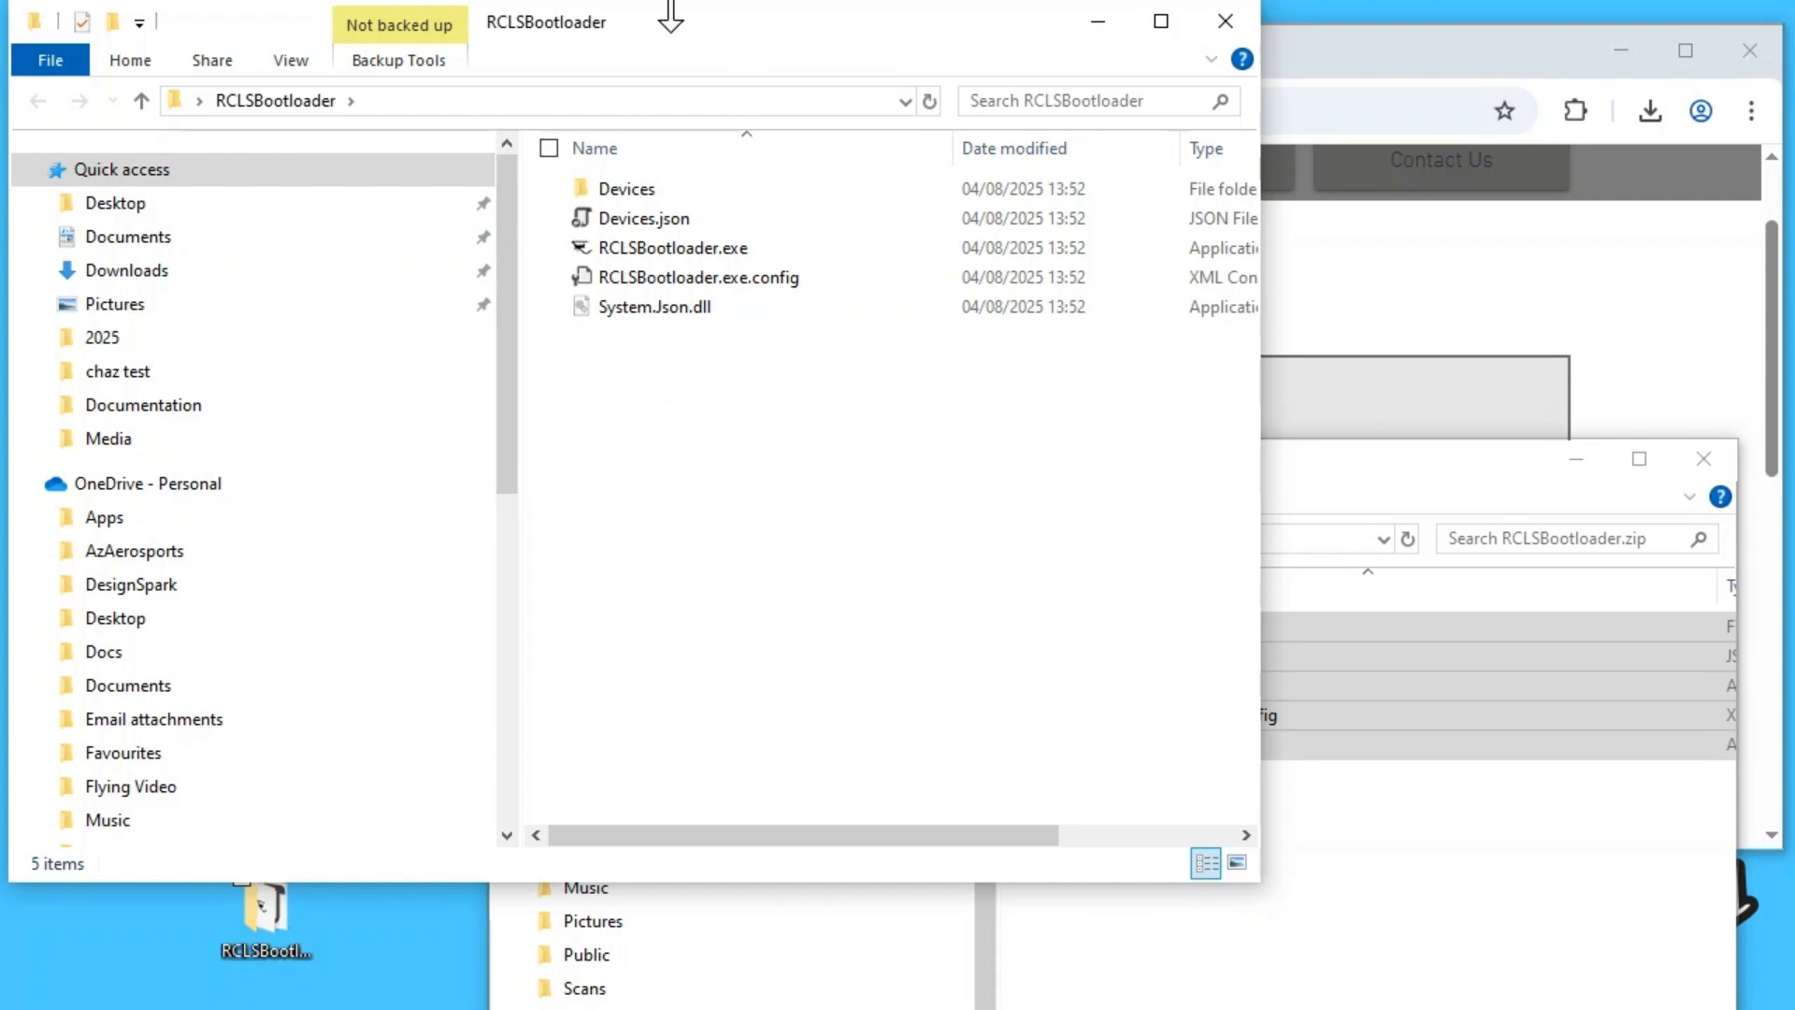
{"action": "left_click", "coordinate": [1486, 524]}
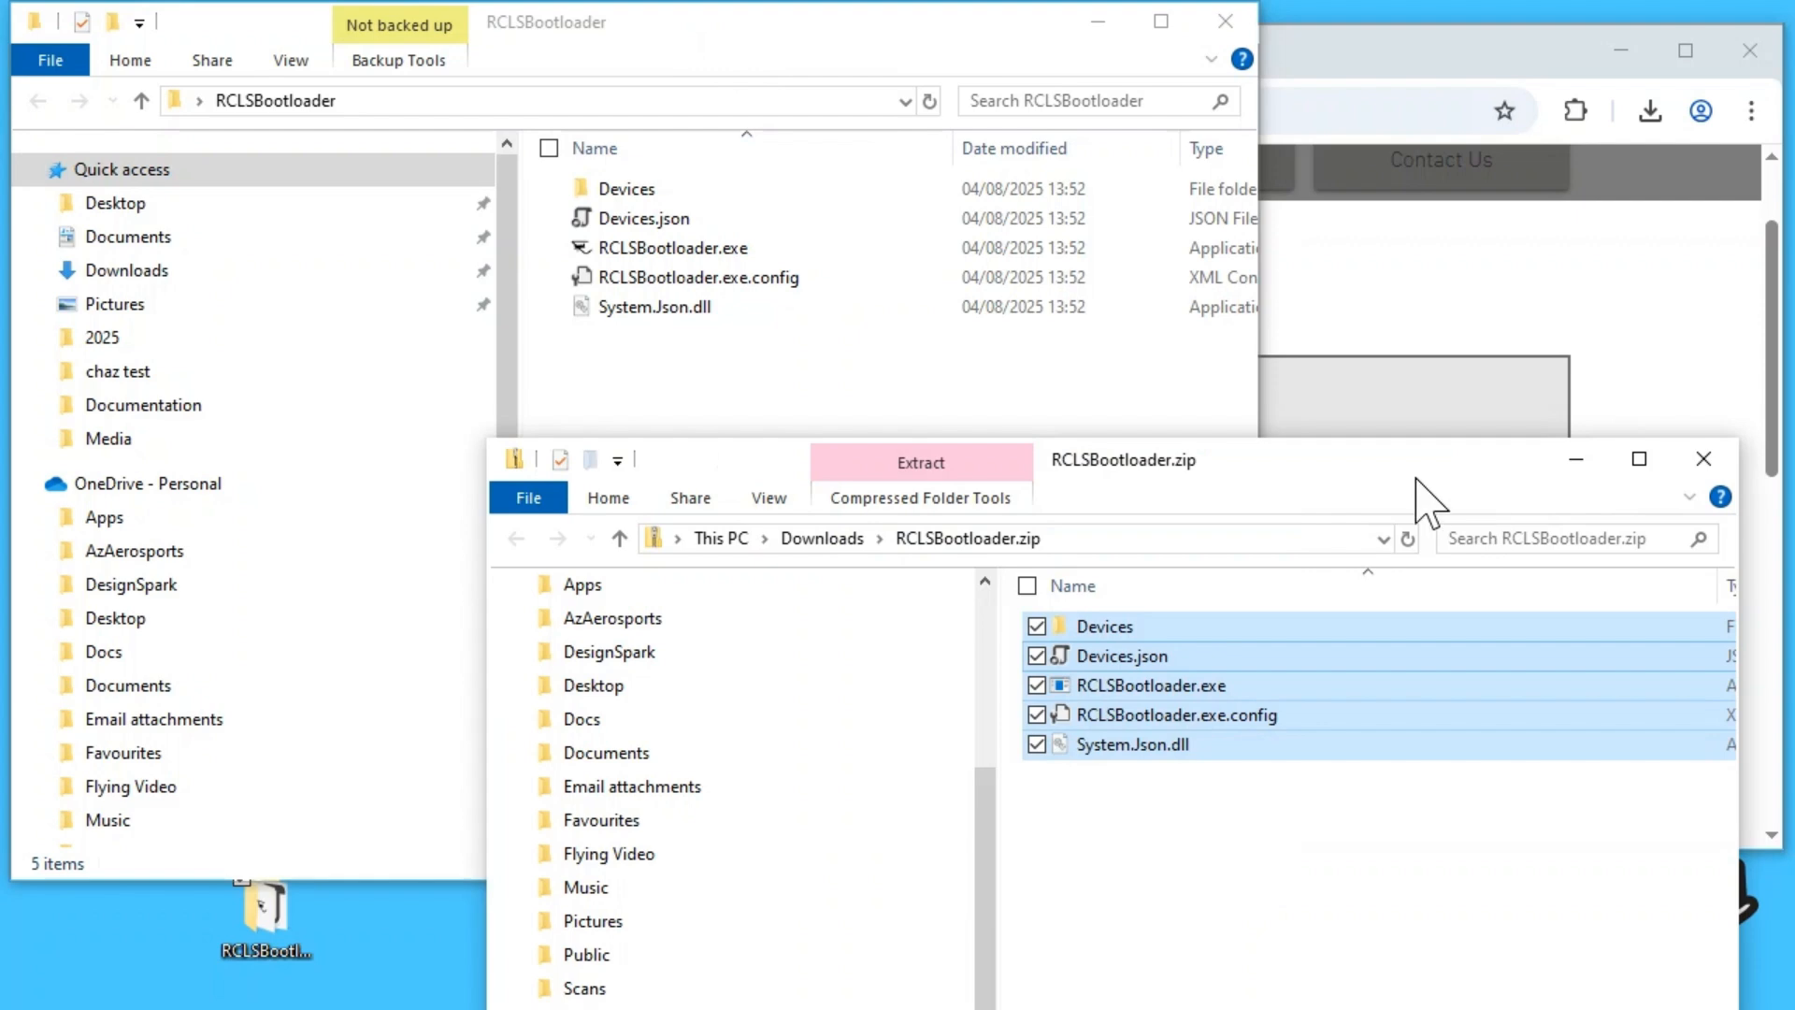
{"action": "left_click", "coordinate": [1701, 455]}
{"action": "left_click_drag", "start_coordinate": [734, 32], "coordinate": [804, 144]}
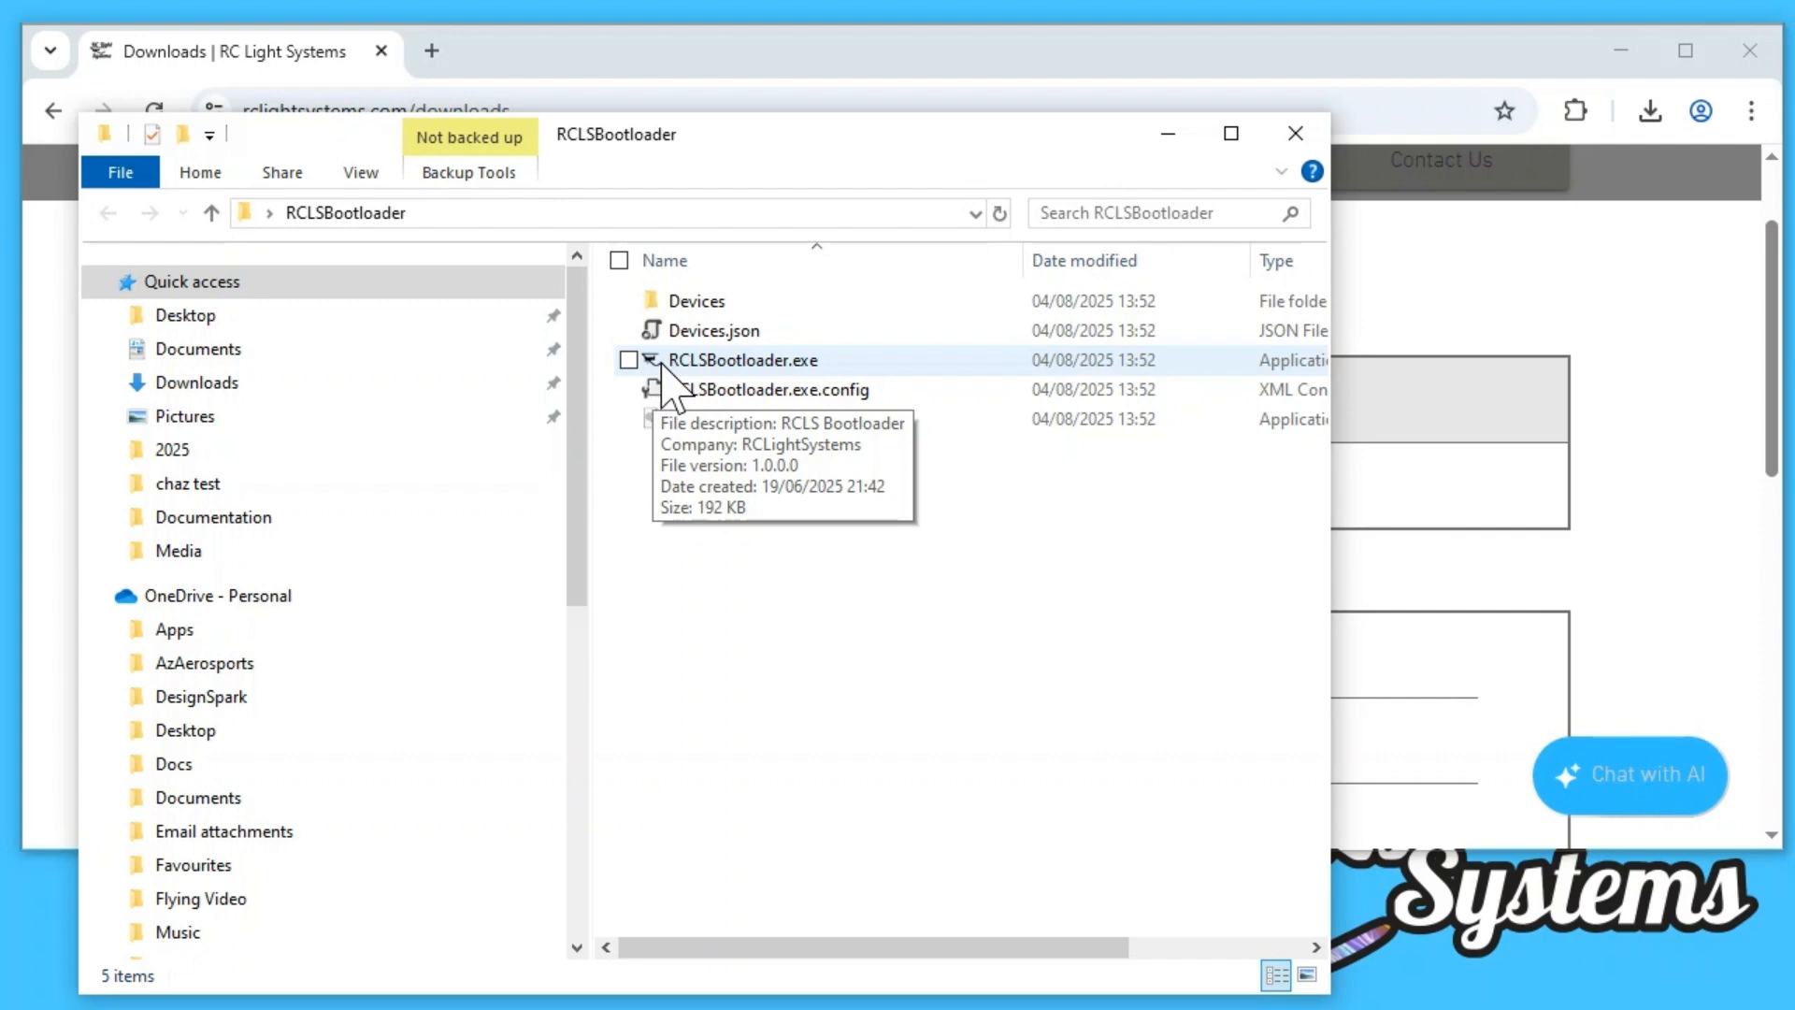
Step: Run RCLSBootloader.exe from the extracted folder, allowing it past the Windows SmartScreen block
{"action": "double_click", "coordinate": [730, 363]}
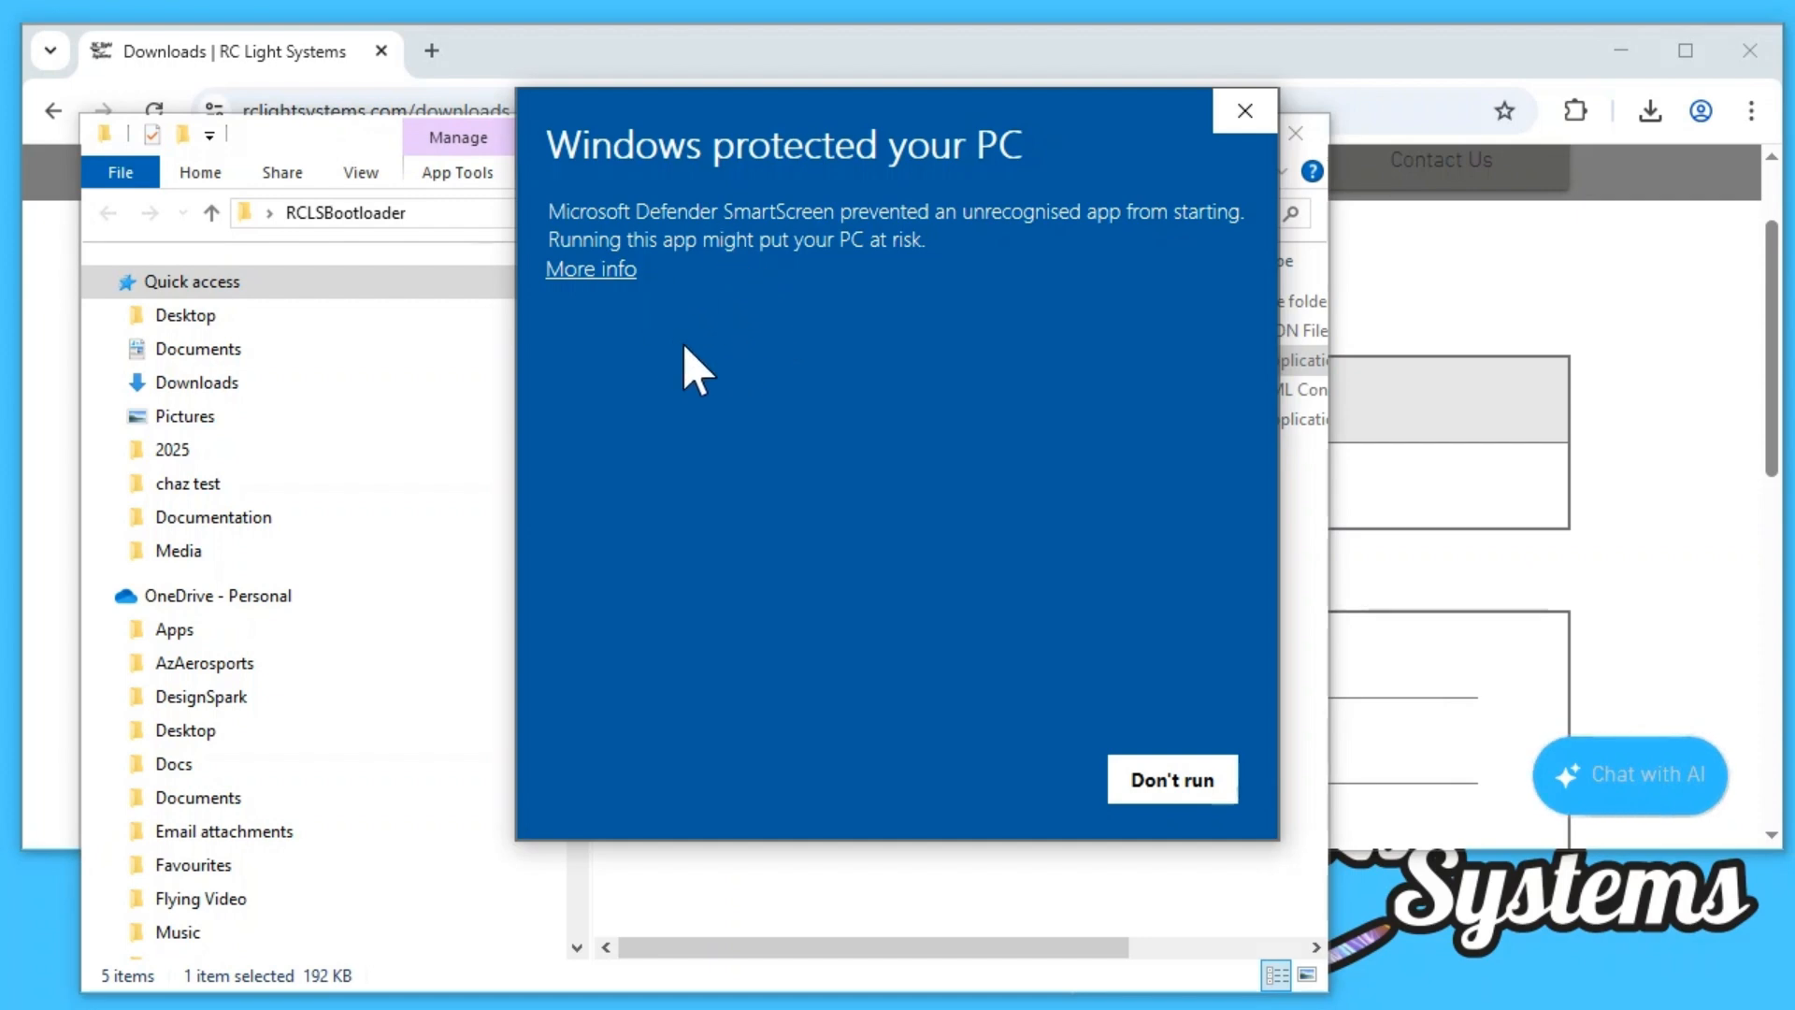
{"action": "left_click", "coordinate": [598, 269]}
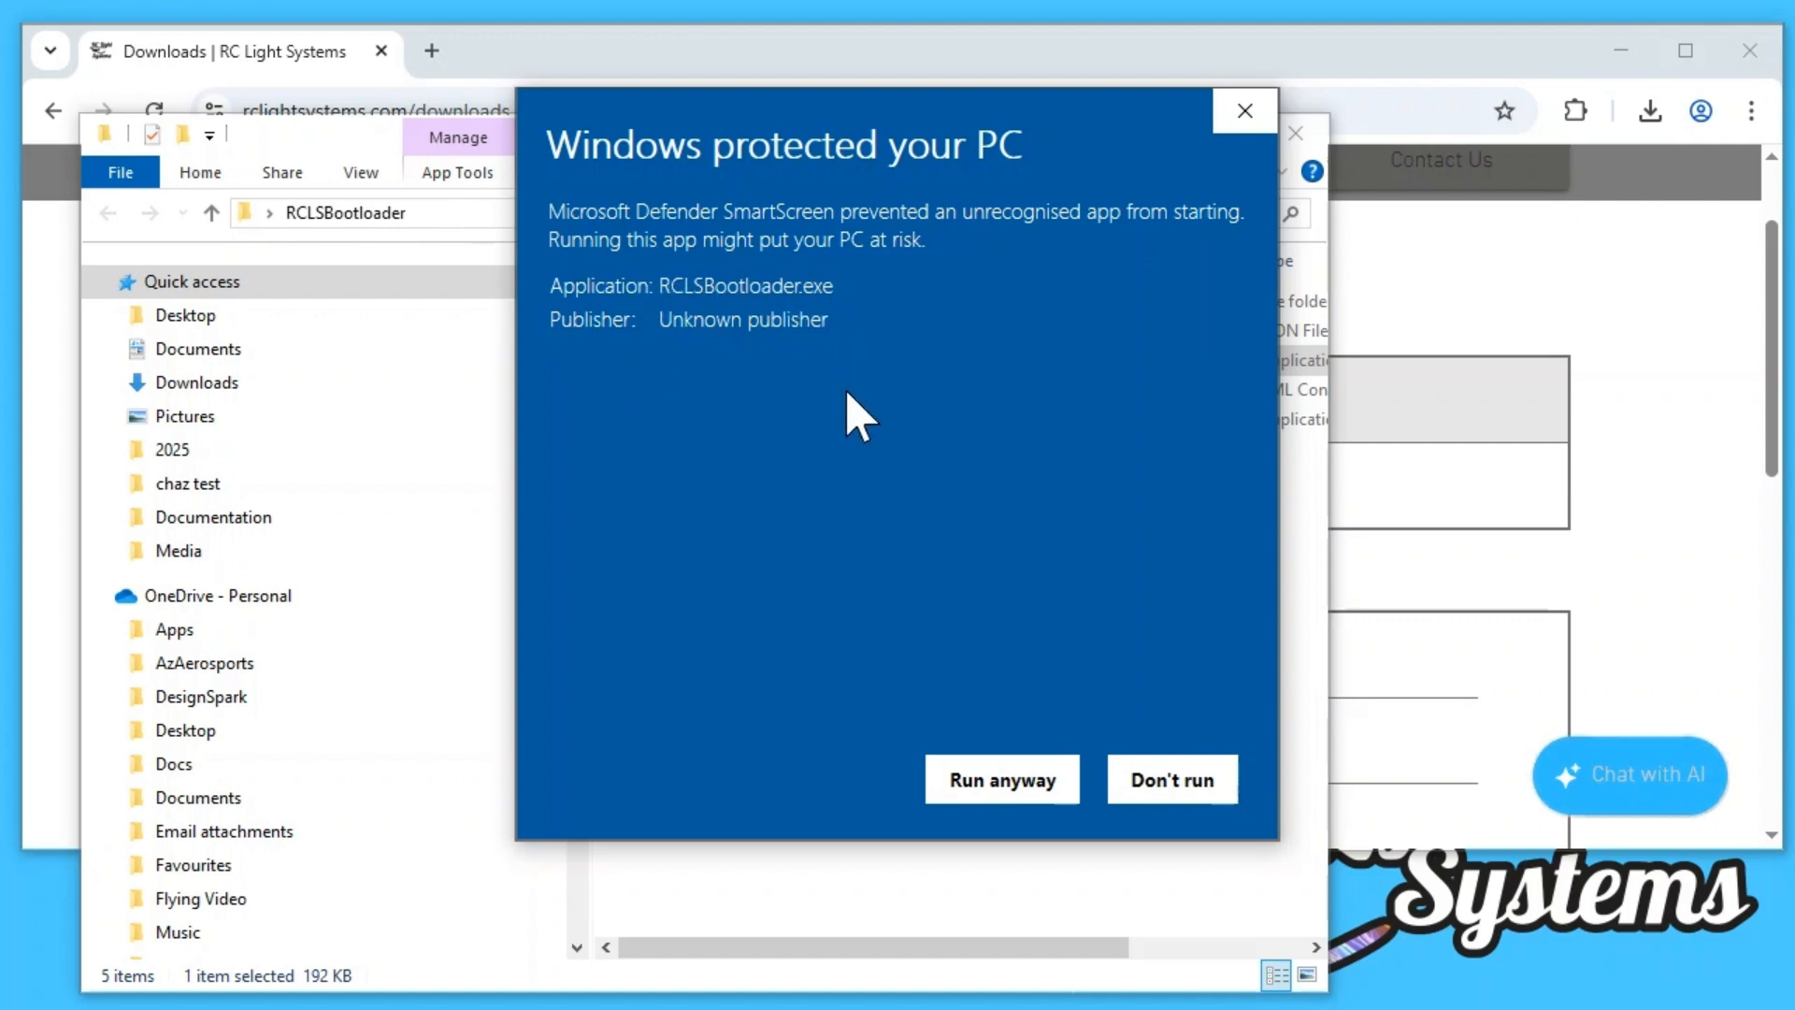
{"action": "left_click", "coordinate": [1028, 793]}
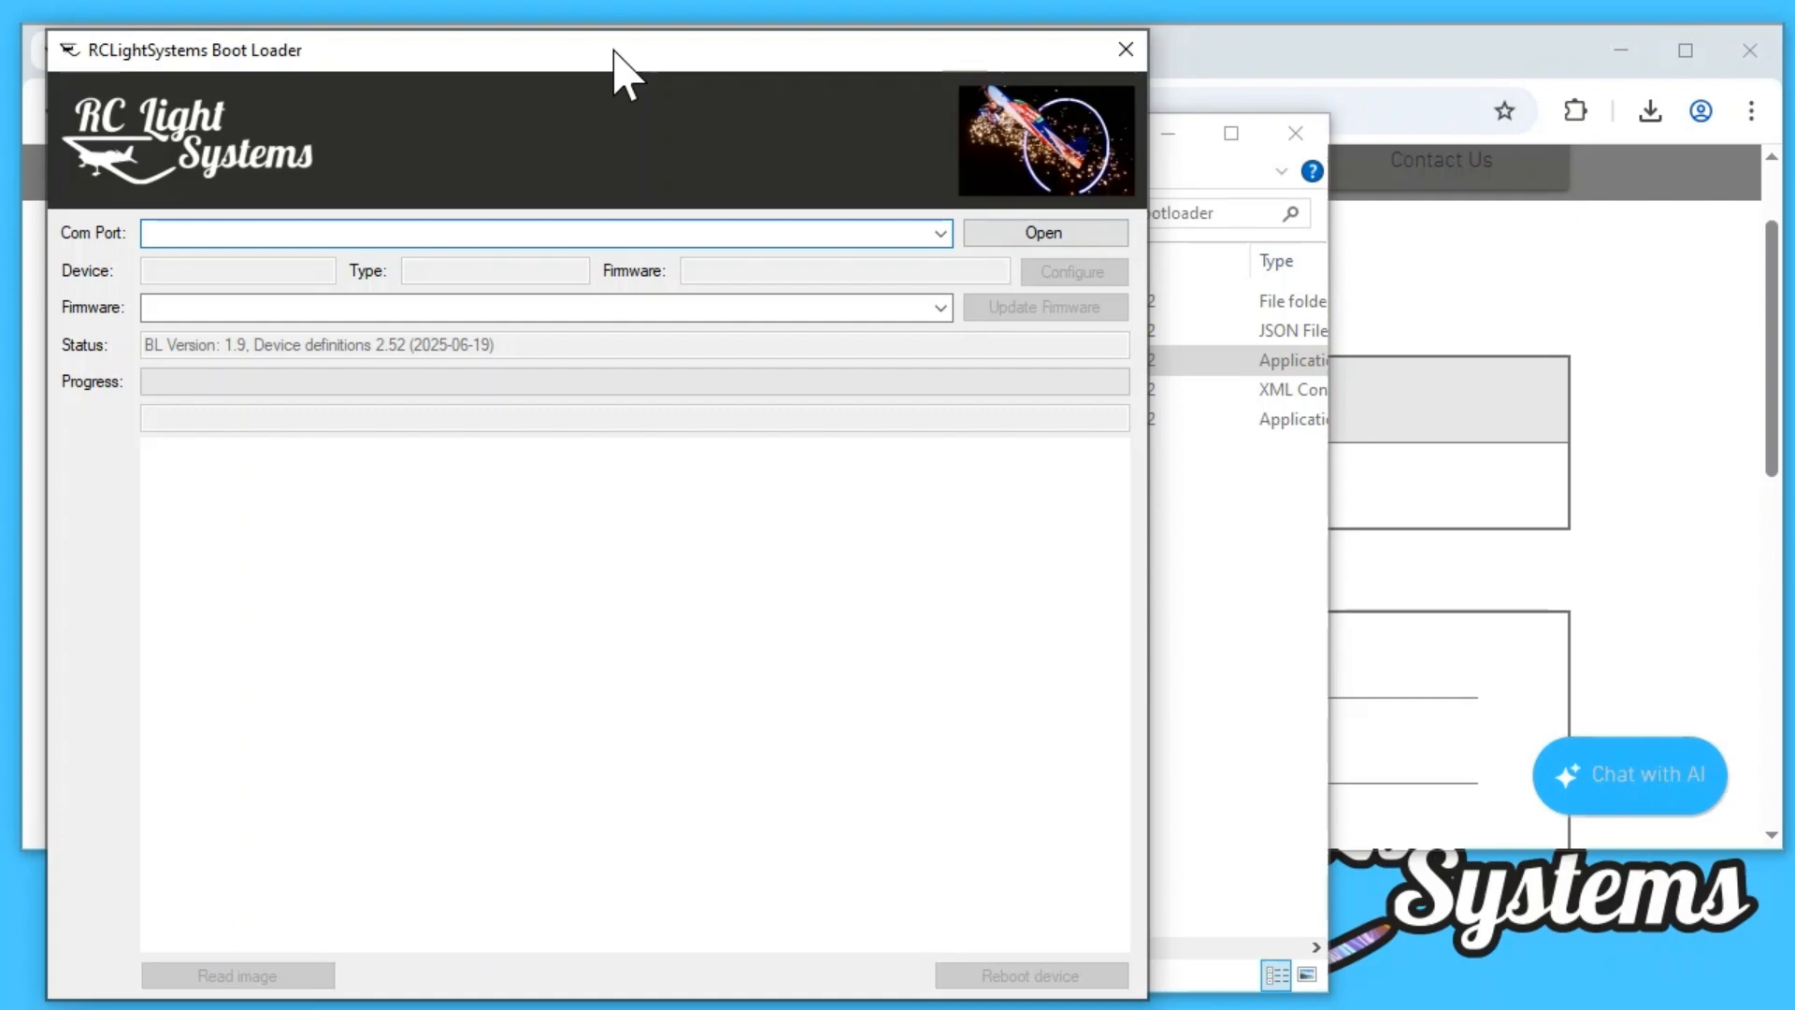
{"action": "left_click_drag", "start_coordinate": [614, 49], "coordinate": [620, 33]}
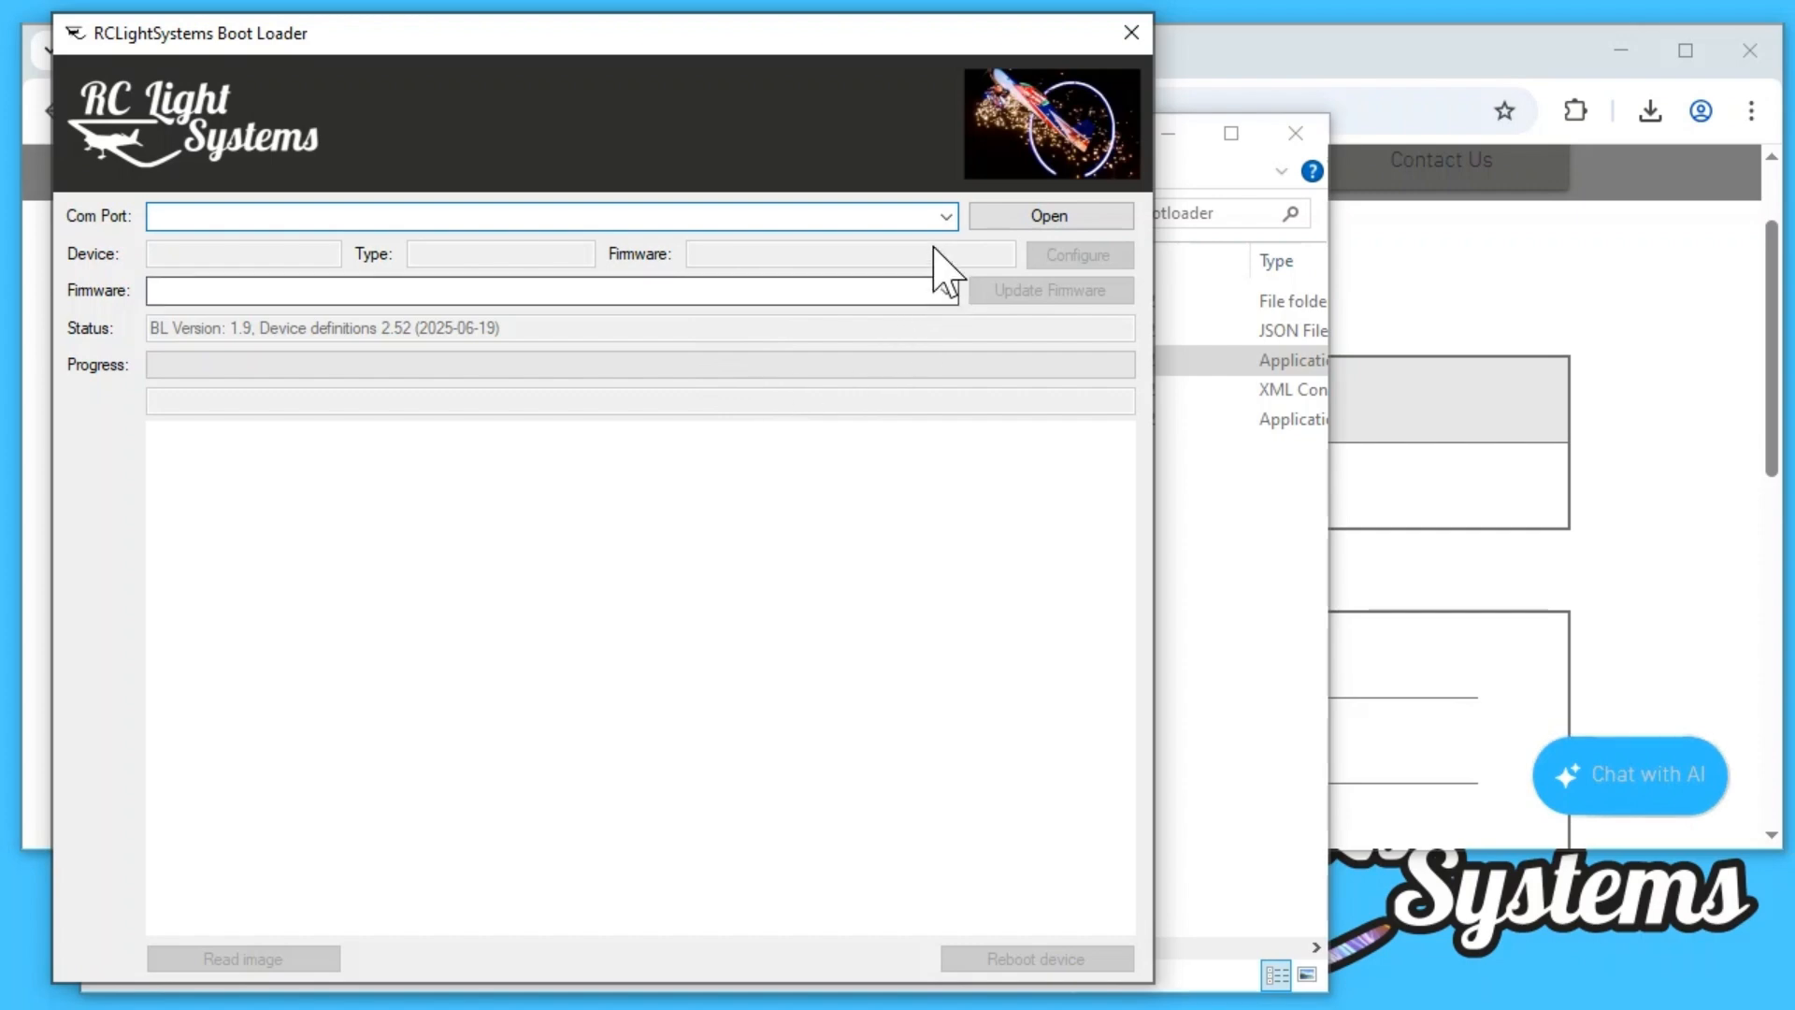
Step: Connect to the device on USB-SERIAL CH340 (COM37), and close the boot loader
{"action": "left_click", "coordinate": [946, 218]}
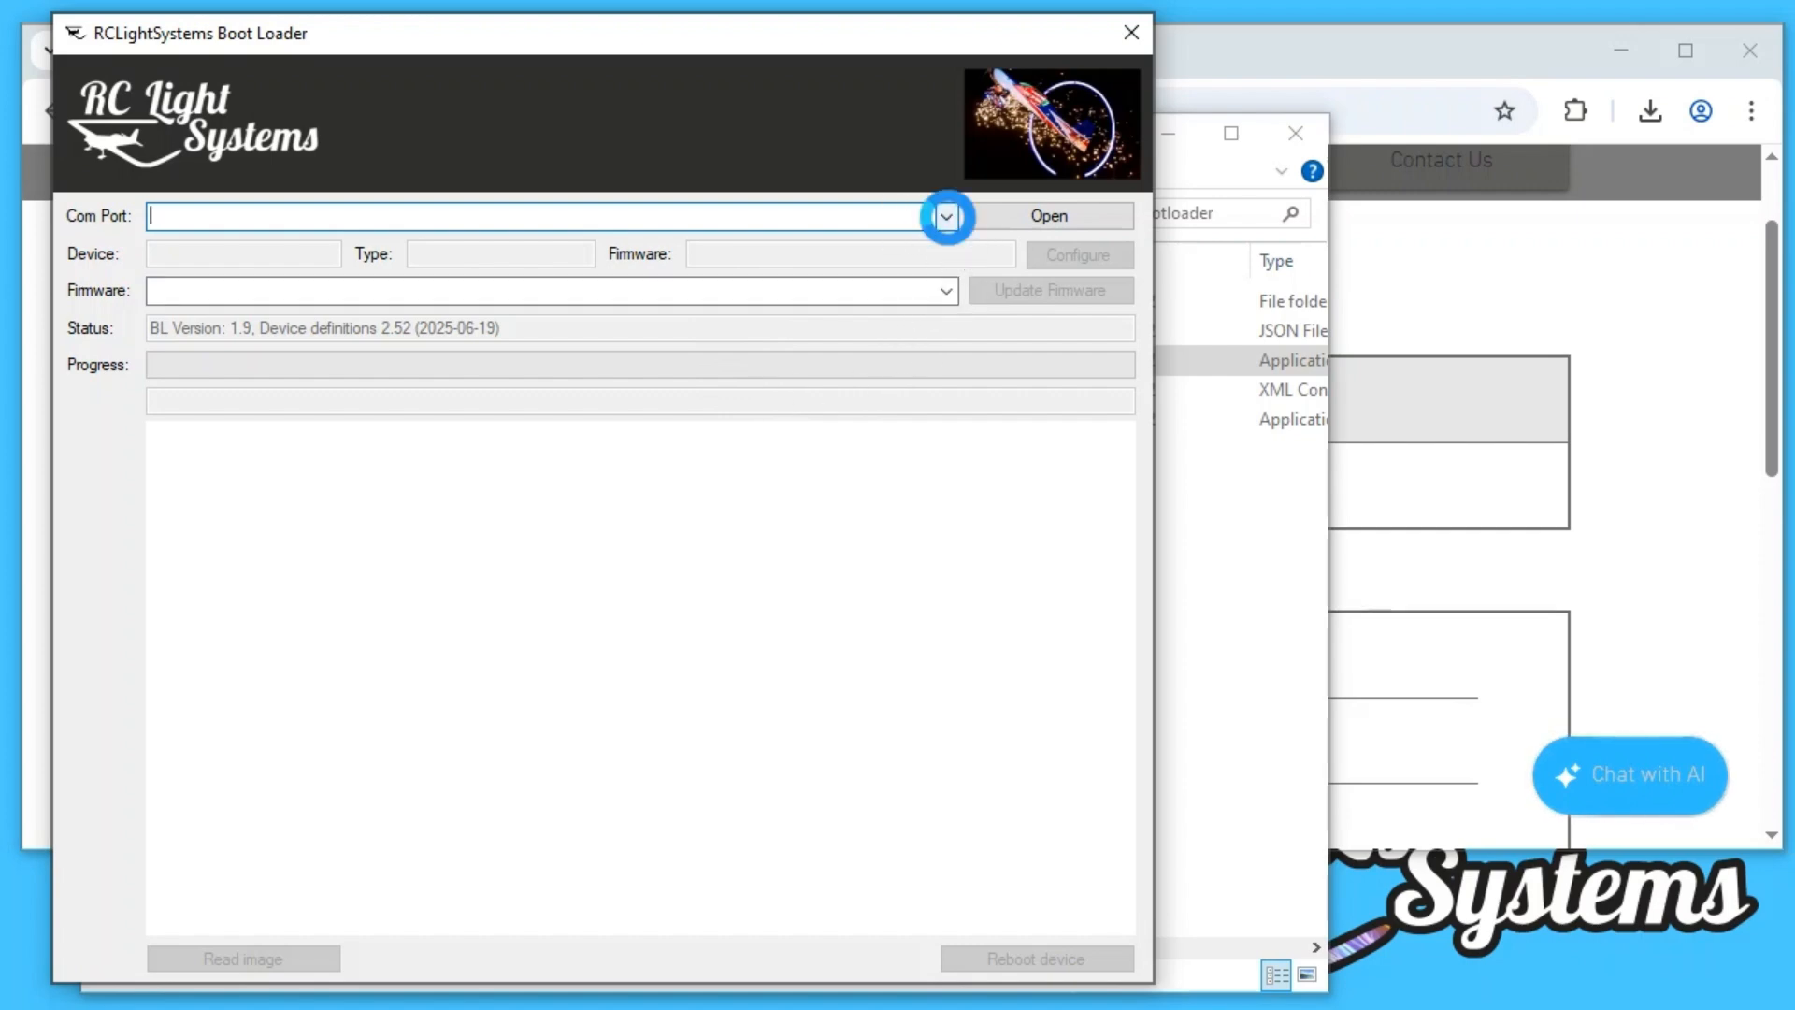
{"action": "left_click", "coordinate": [501, 242]}
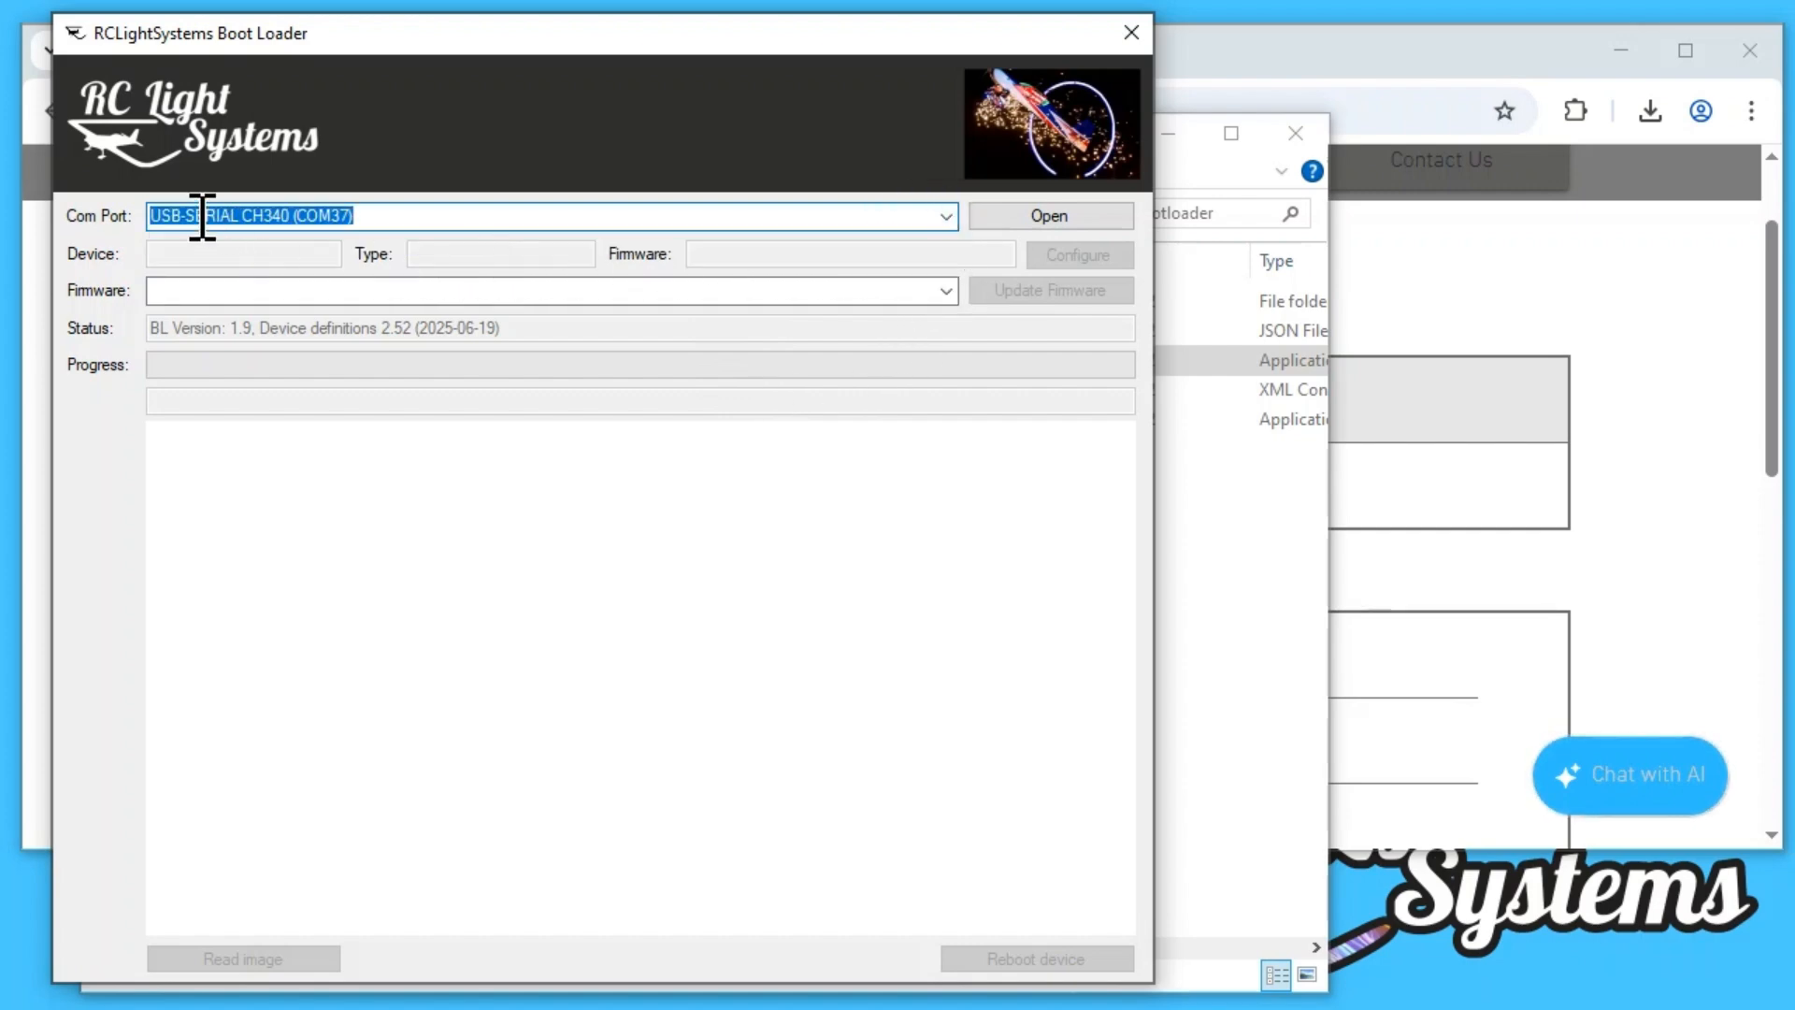
{"action": "left_click", "coordinate": [1055, 222]}
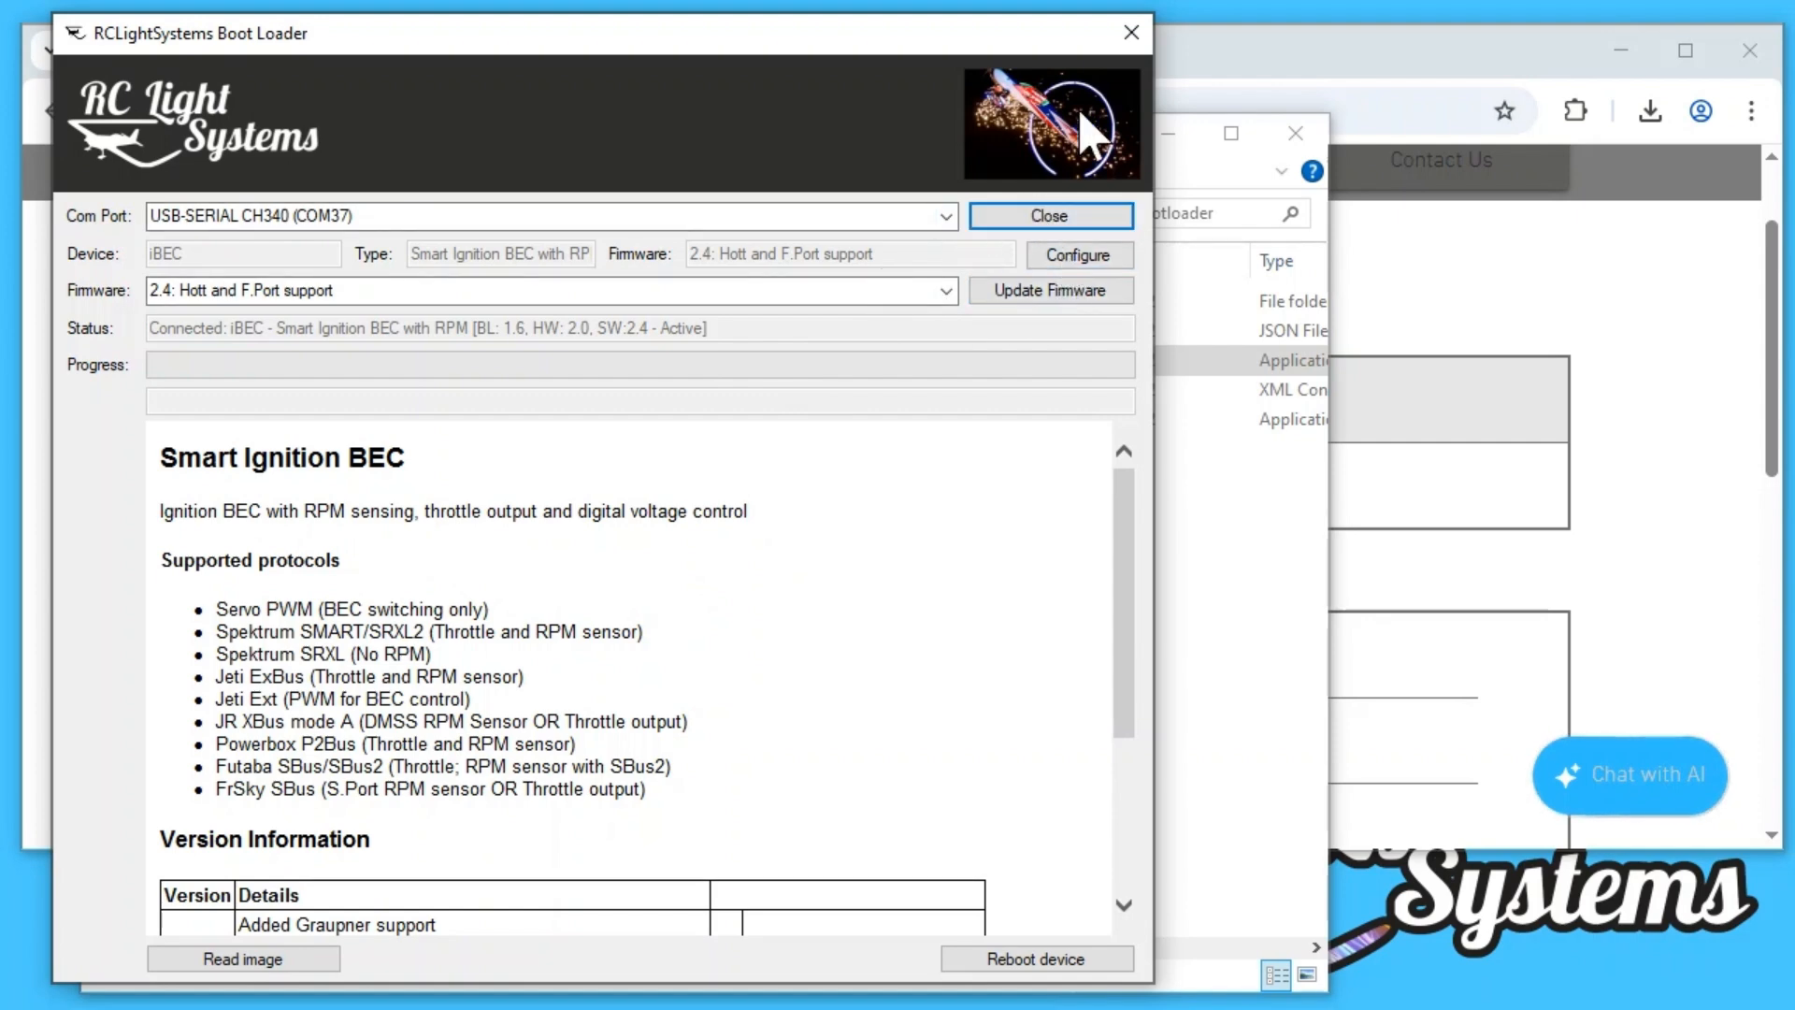
{"action": "left_click", "coordinate": [1130, 33]}
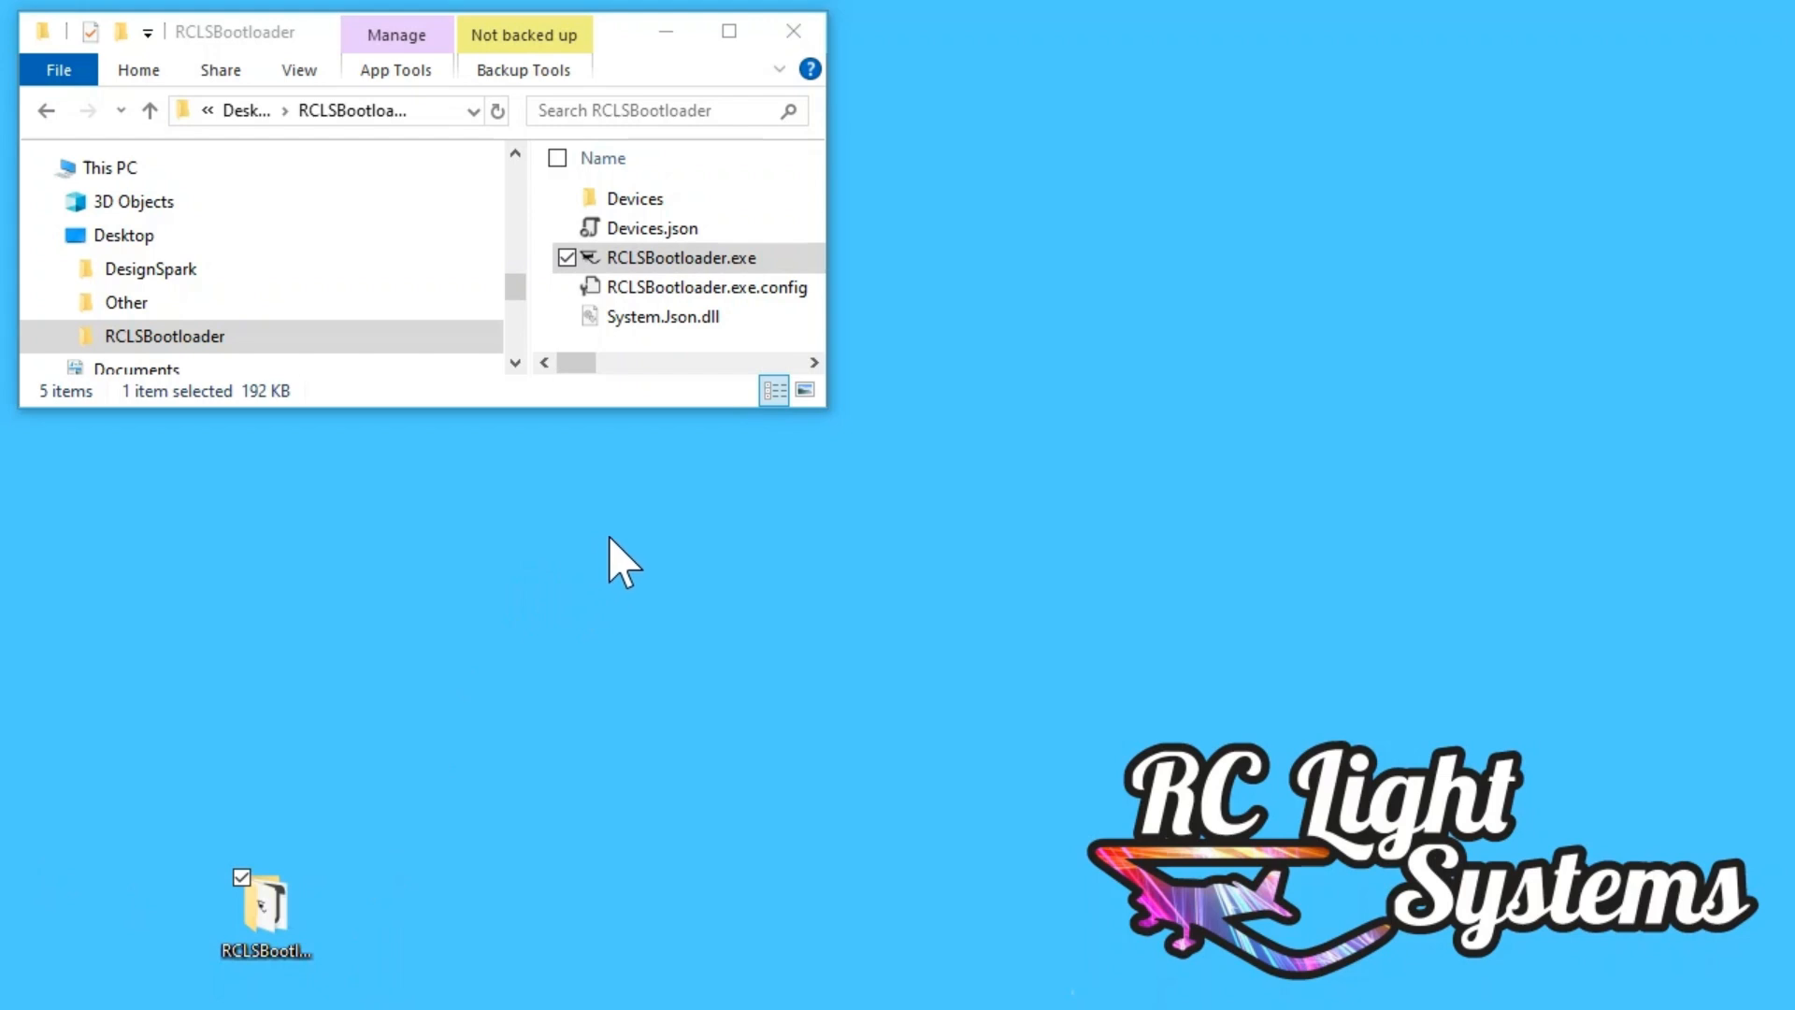
Step: Launch RCLSBootloader.exe again and connect to the Serial Expander on com port USB-SERIAL CH340 (COM37)
{"action": "double_click", "coordinate": [645, 266]}
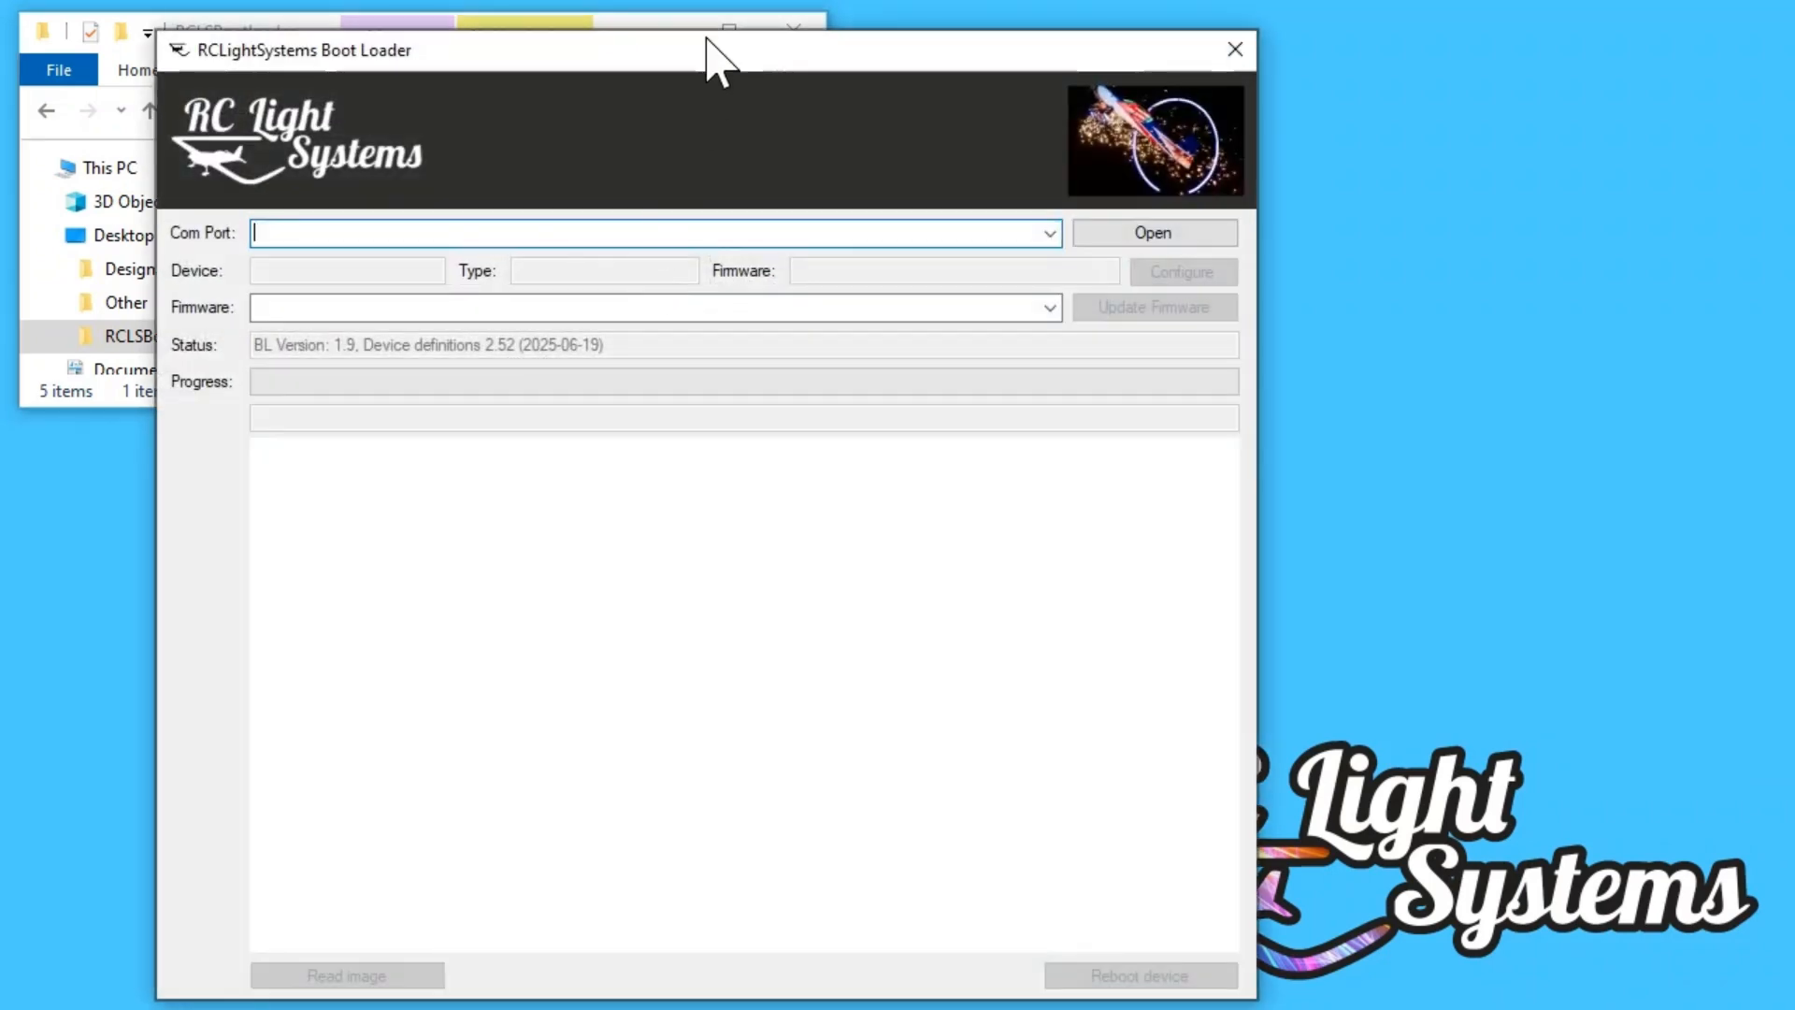
{"action": "left_click_drag", "start_coordinate": [713, 51], "coordinate": [555, 37]}
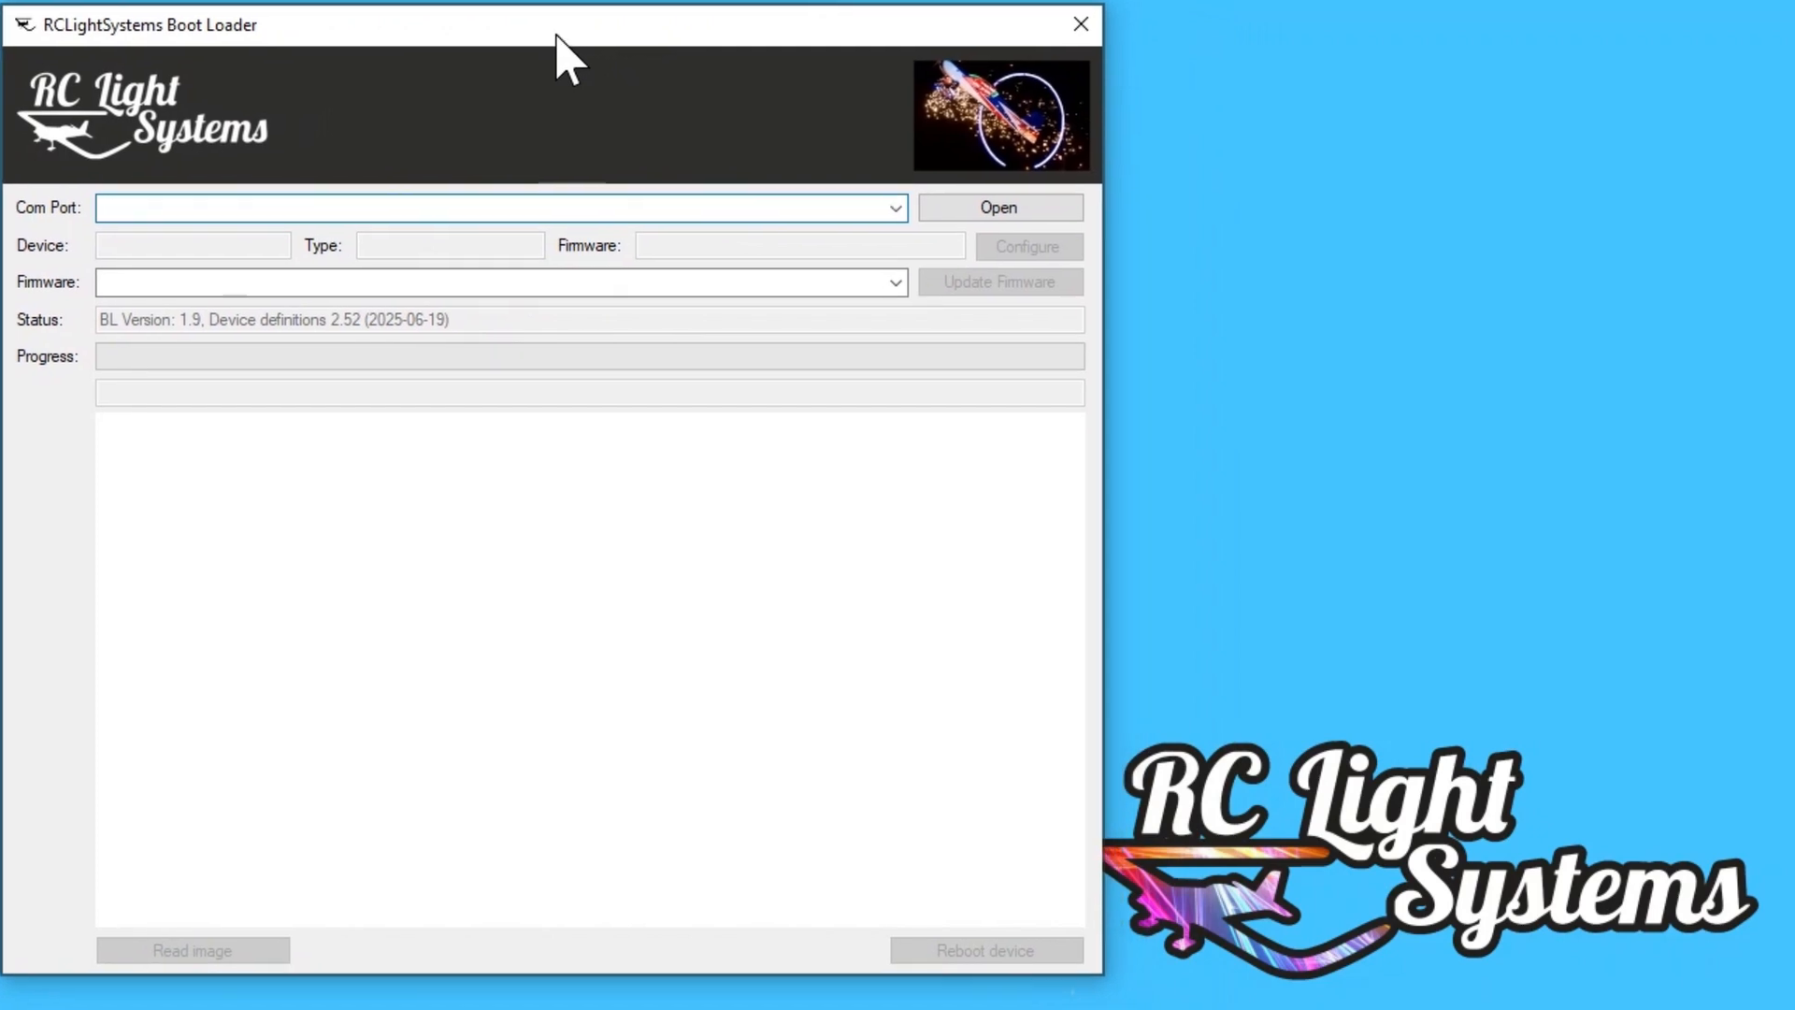
{"action": "left_click_drag", "start_coordinate": [774, 27], "coordinate": [784, 25]}
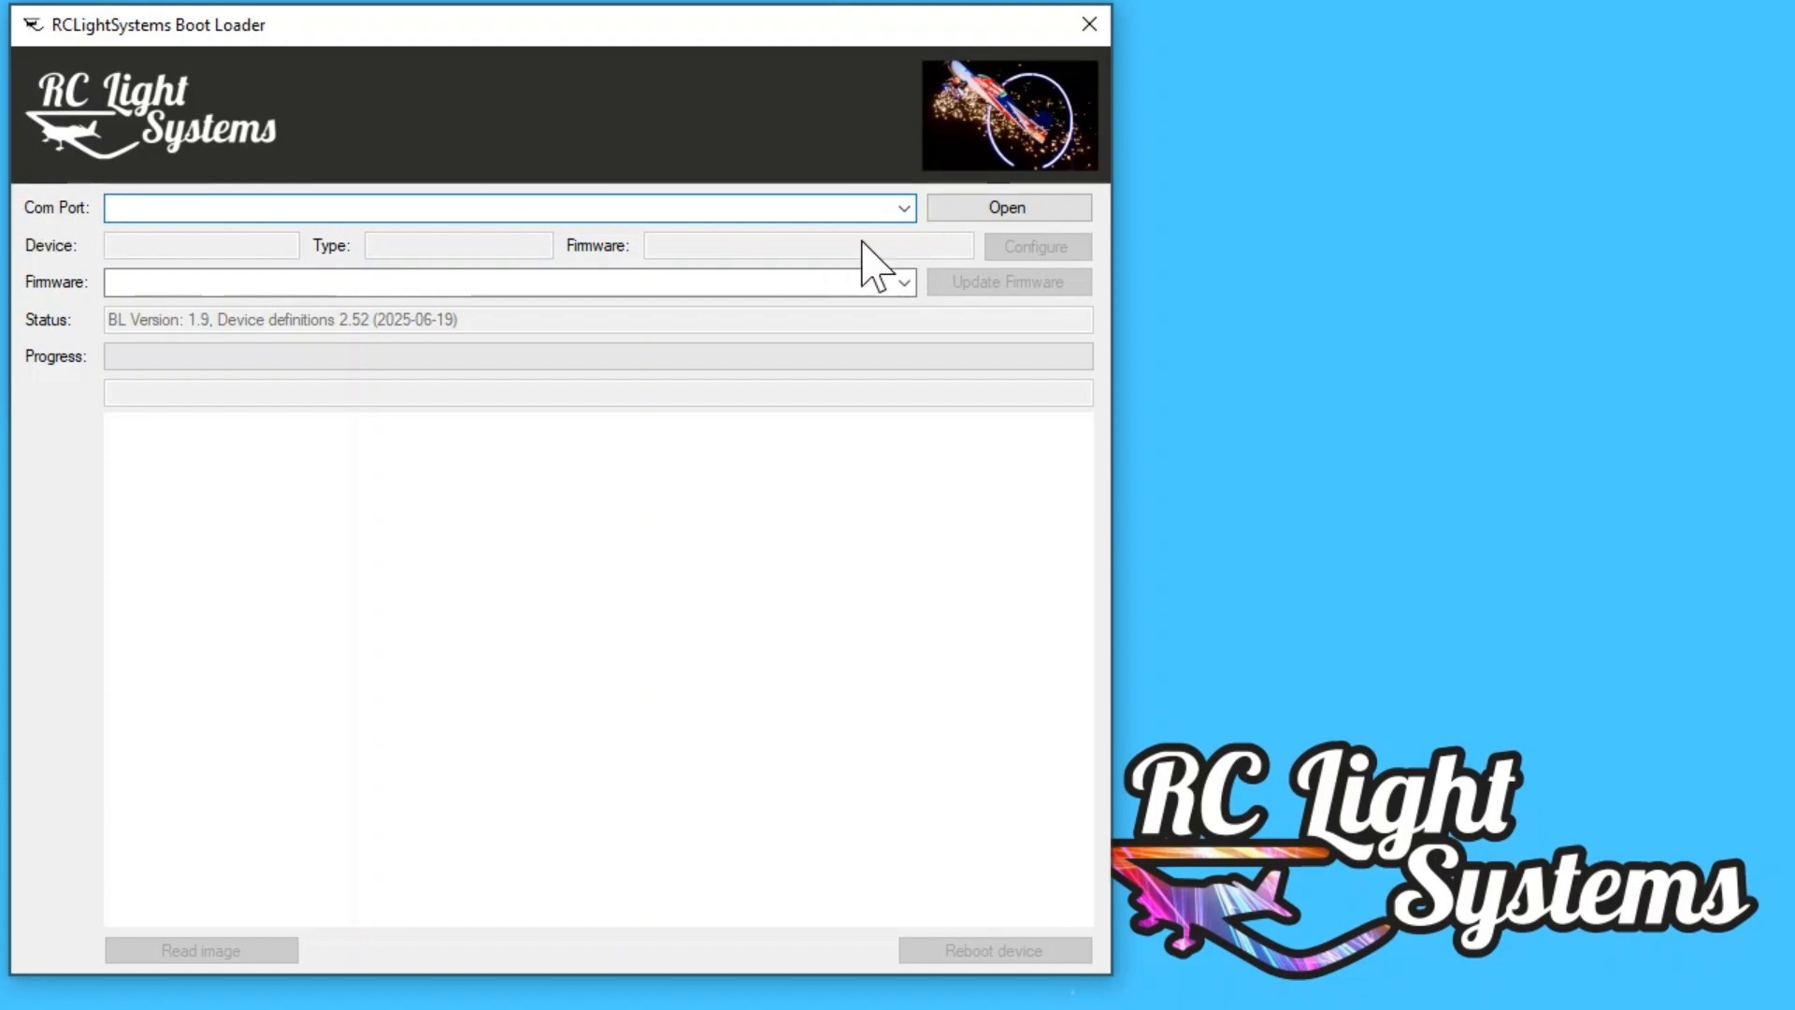
{"action": "left_click", "coordinate": [903, 208]}
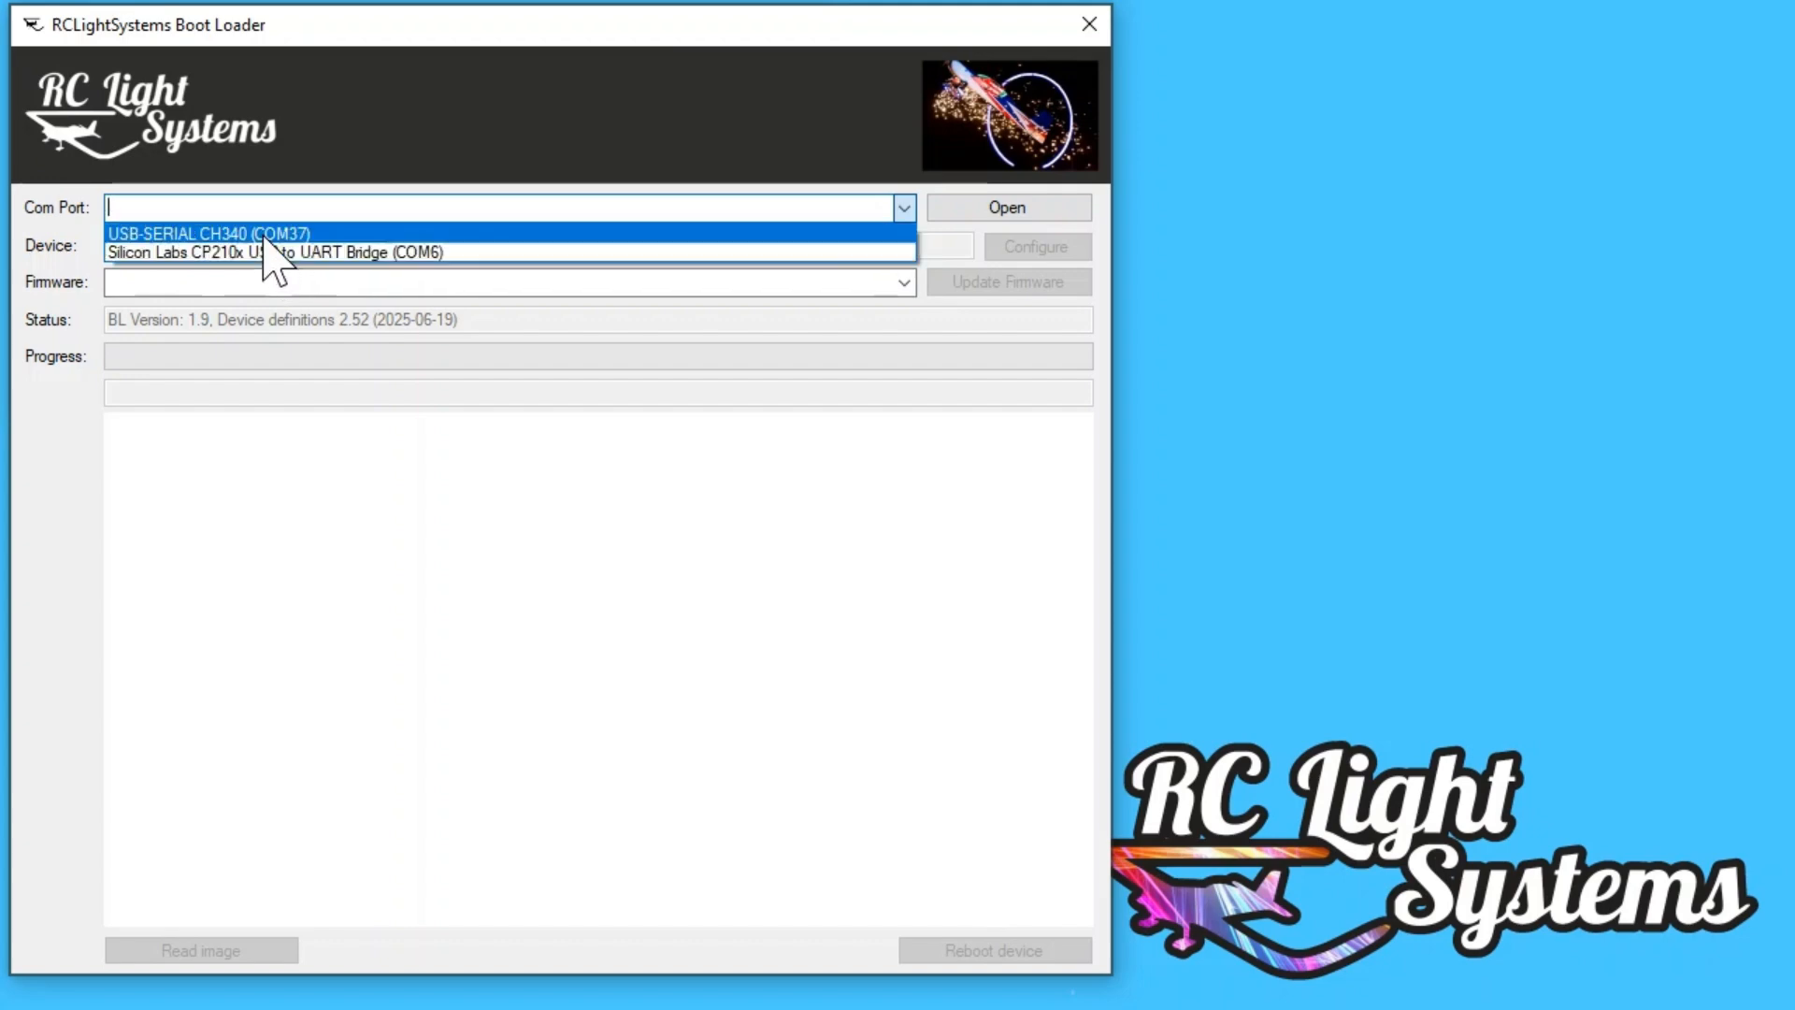
{"action": "left_click", "coordinate": [208, 233]}
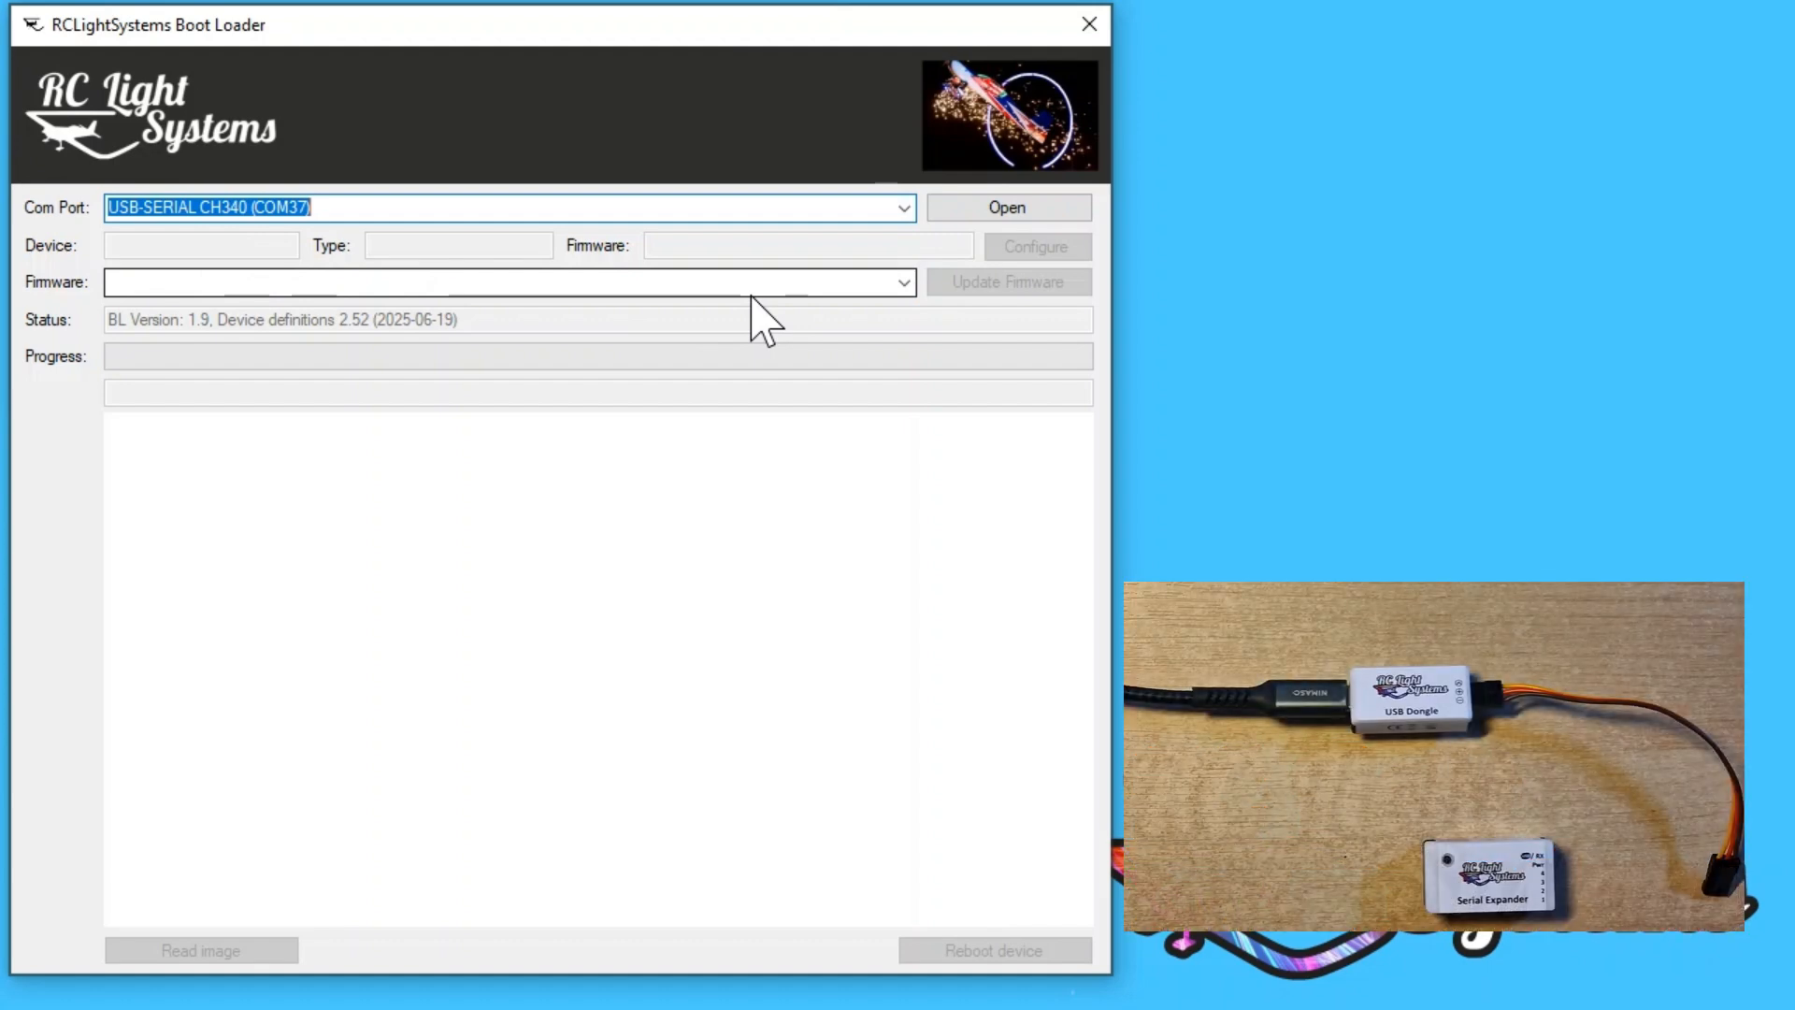
{"action": "left_click", "coordinate": [996, 214]}
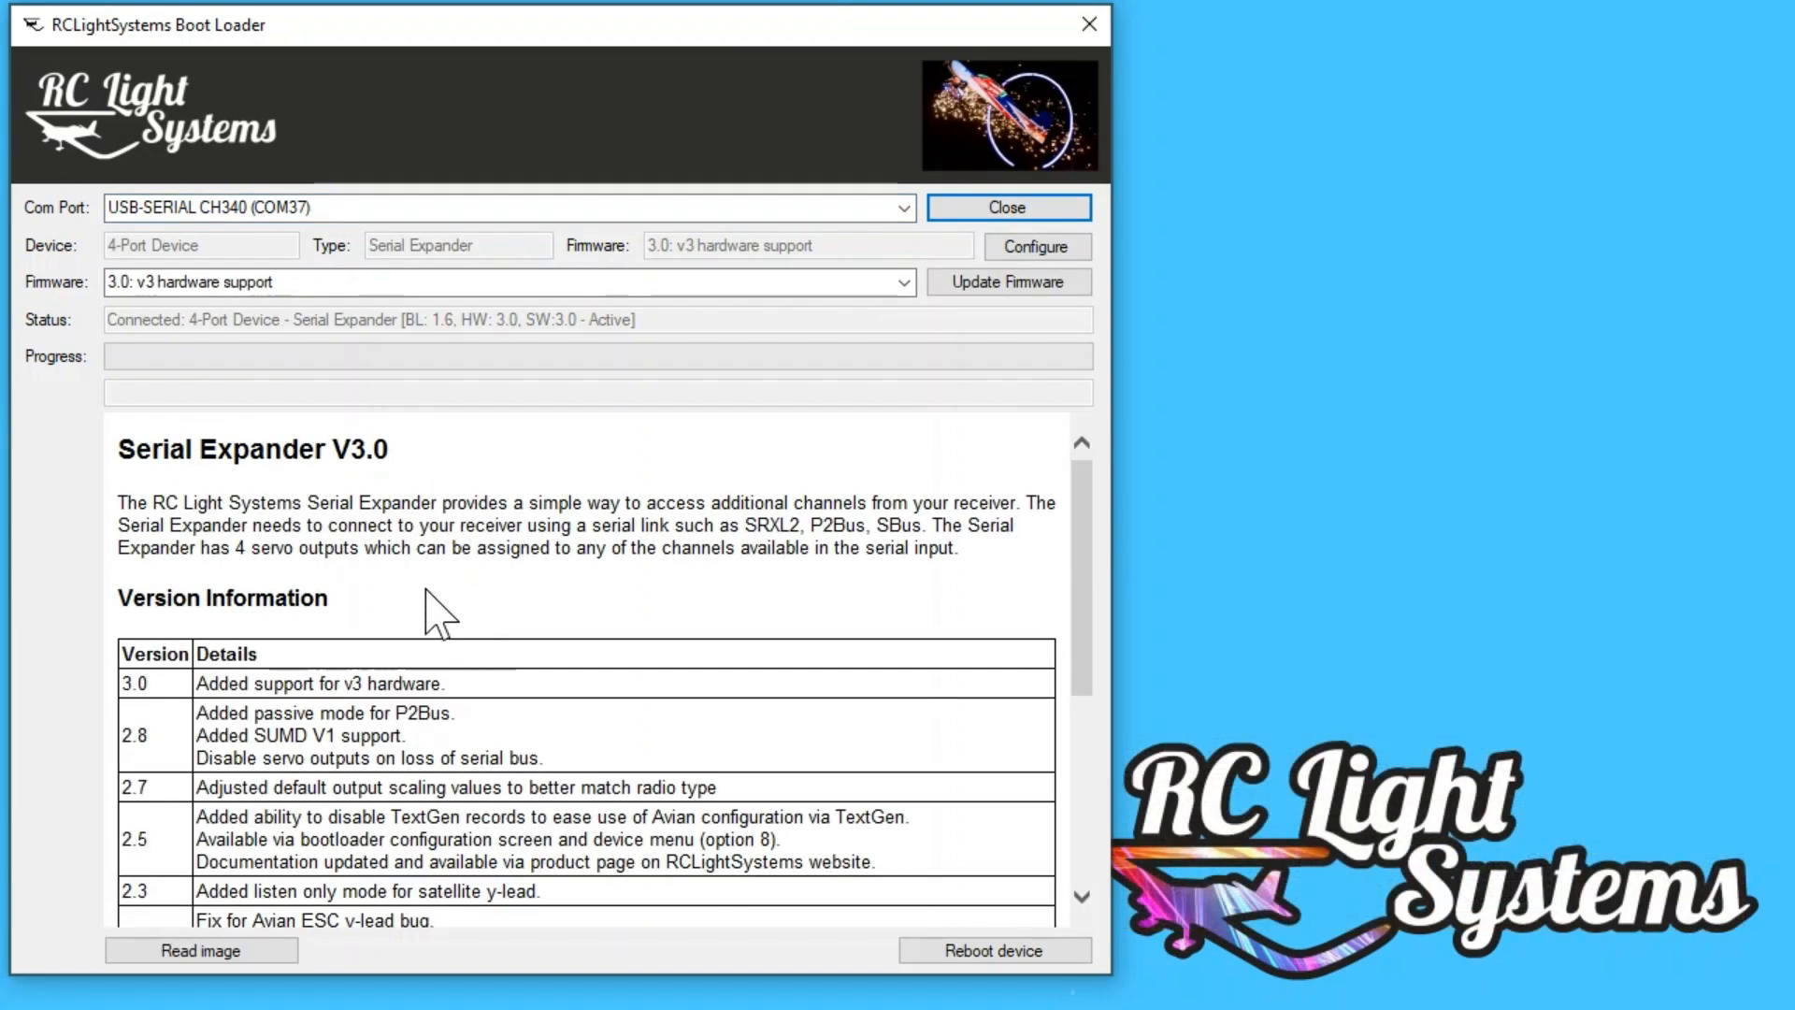
Step: Review the Serial Expander version information and the list of available firmware versions
{"action": "scroll", "coordinate": [433, 602], "scroll_direction": "down", "scroll_amount": 5}
{"action": "scroll", "coordinate": [439, 608], "scroll_direction": "up", "scroll_amount": 5}
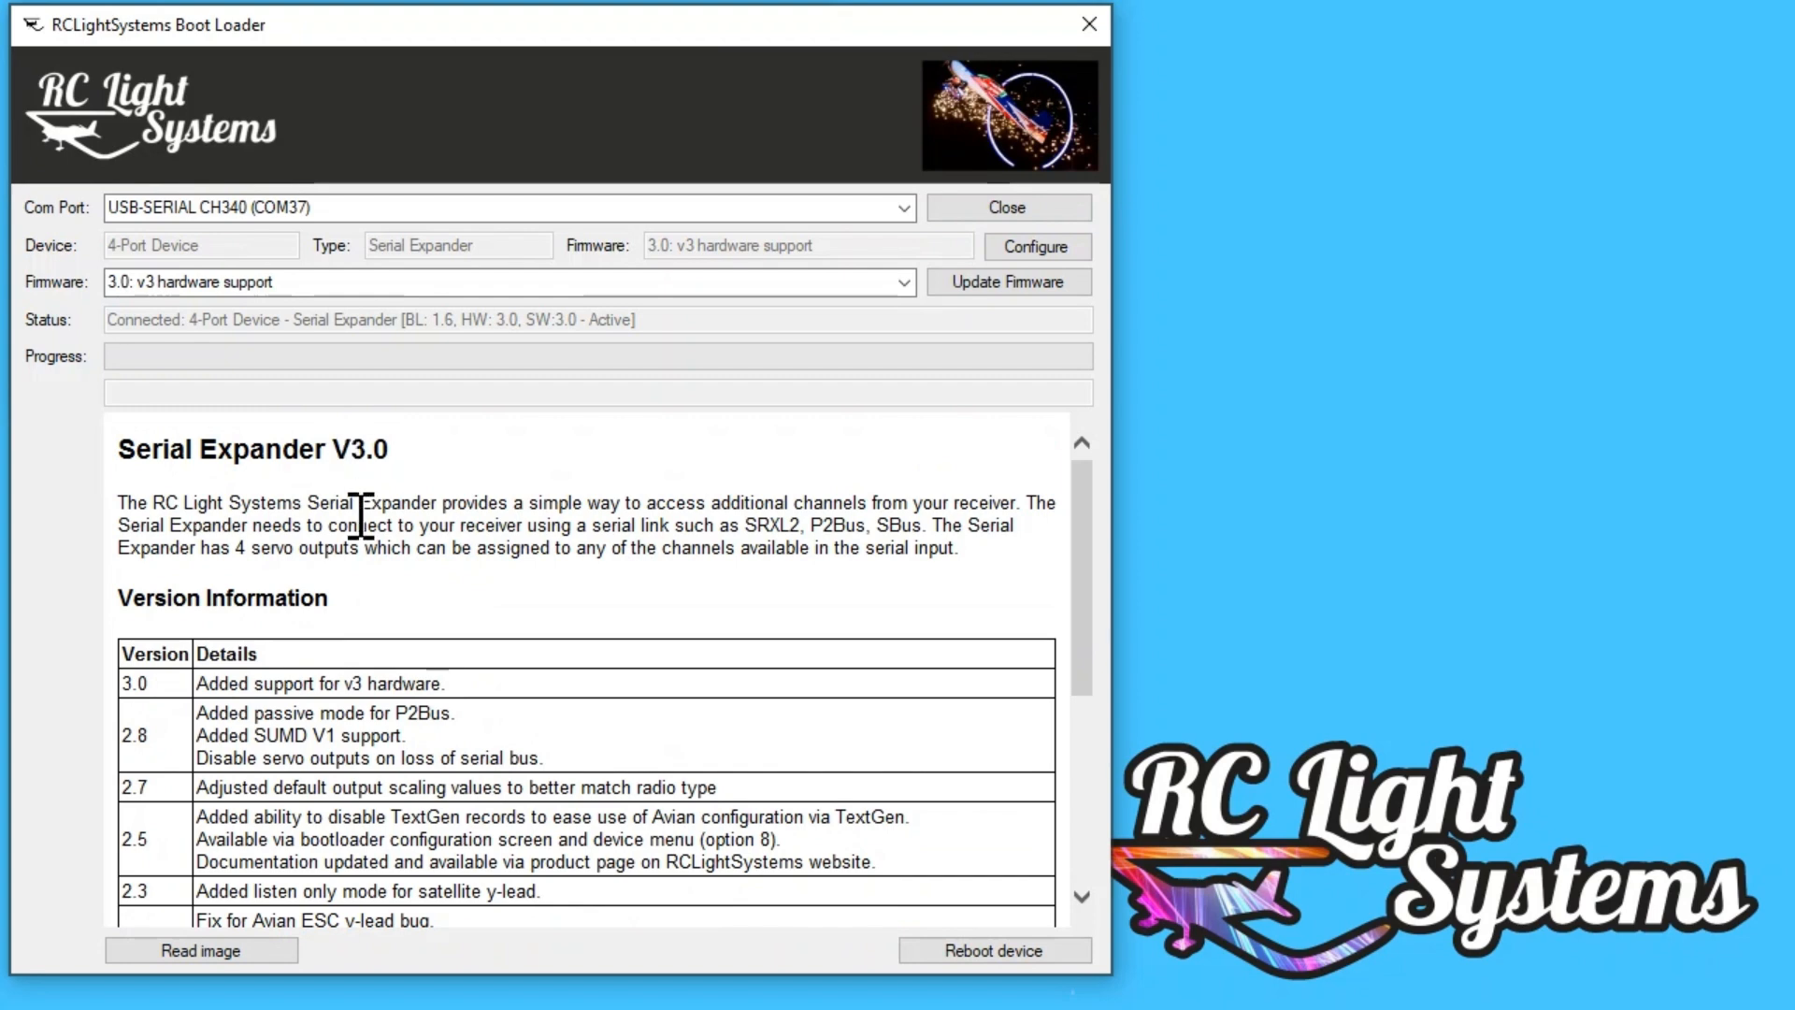
{"action": "scroll", "coordinate": [357, 524], "scroll_direction": "down", "scroll_amount": 1}
{"action": "scroll", "coordinate": [316, 528], "scroll_direction": "up", "scroll_amount": 1}
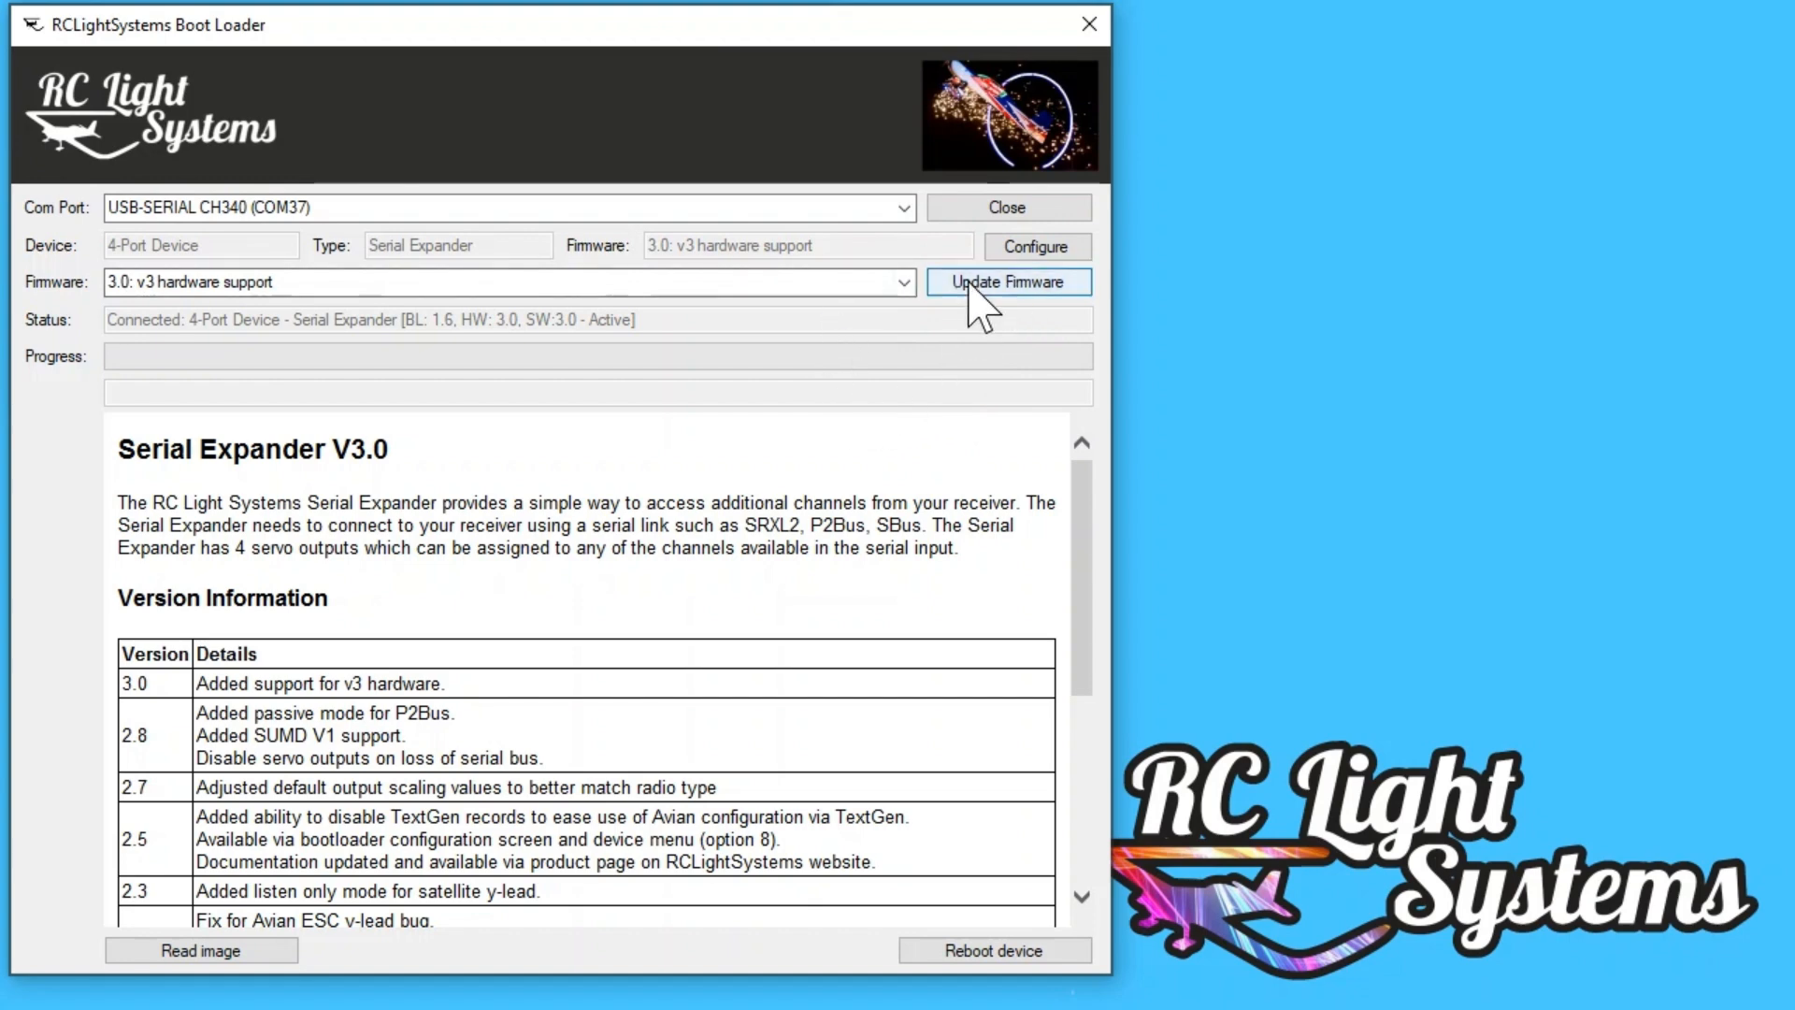
{"action": "left_click", "coordinate": [904, 285]}
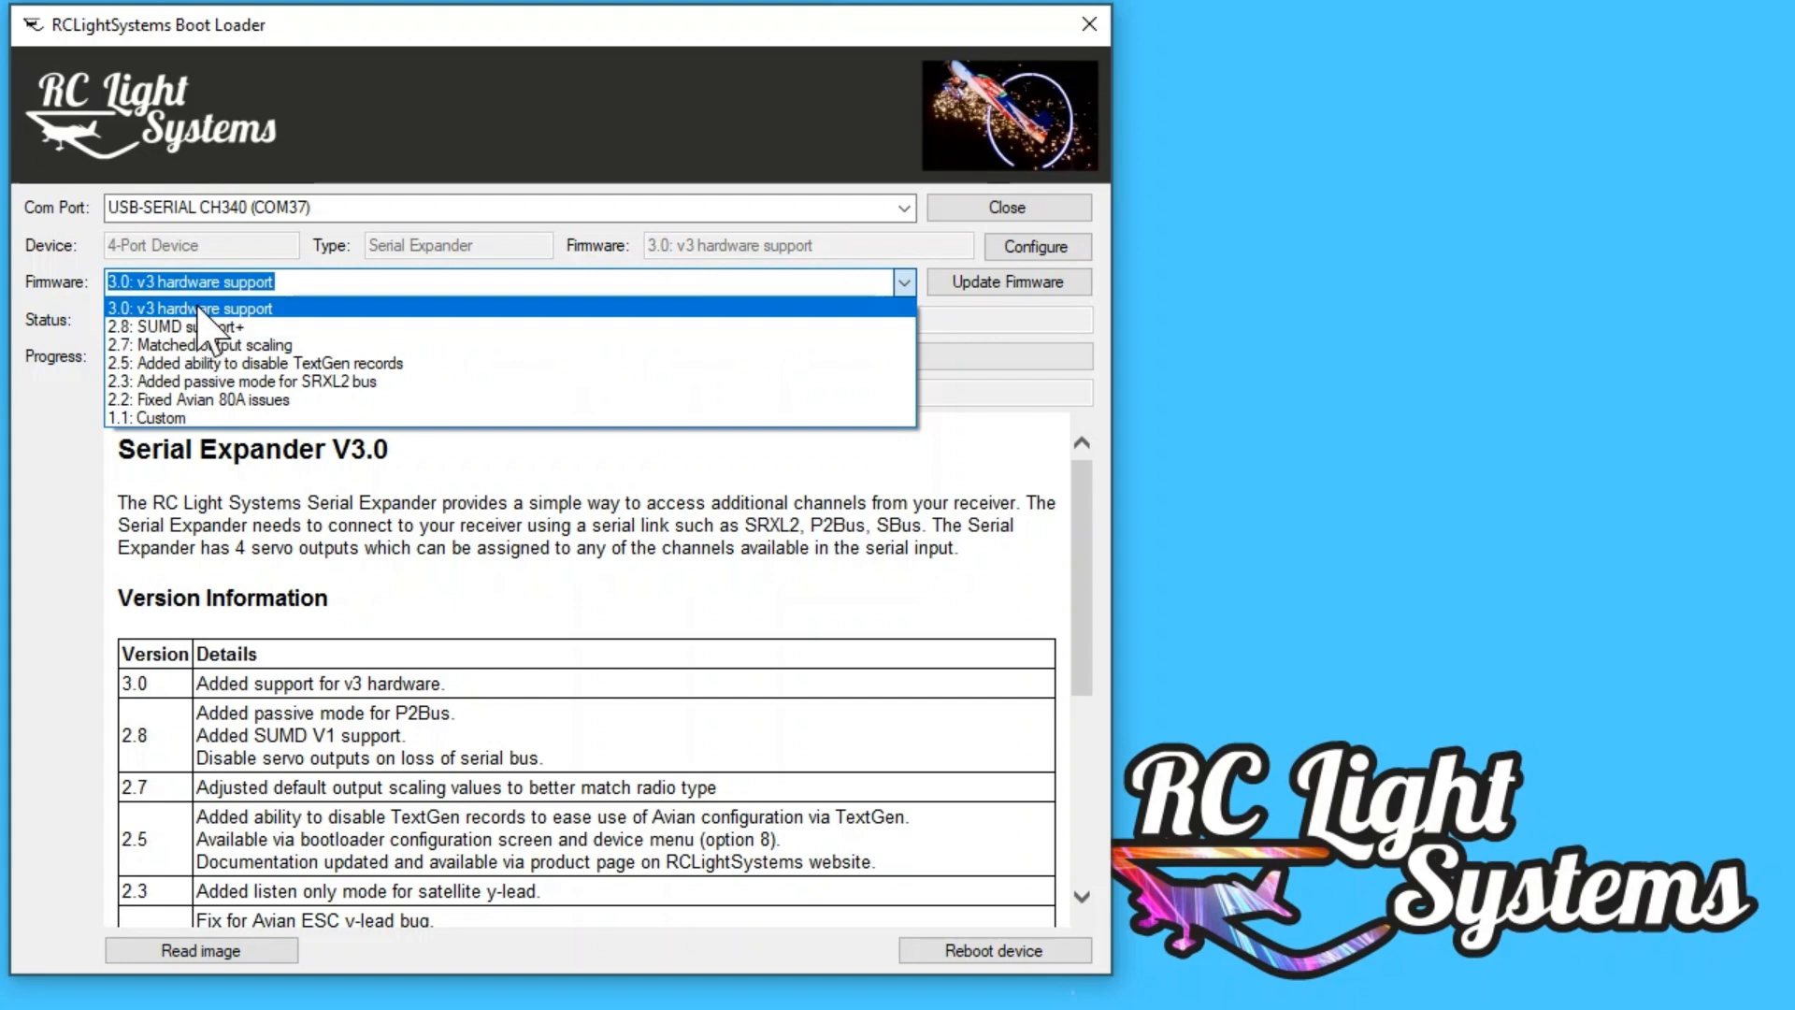
{"action": "left_click", "coordinate": [904, 286]}
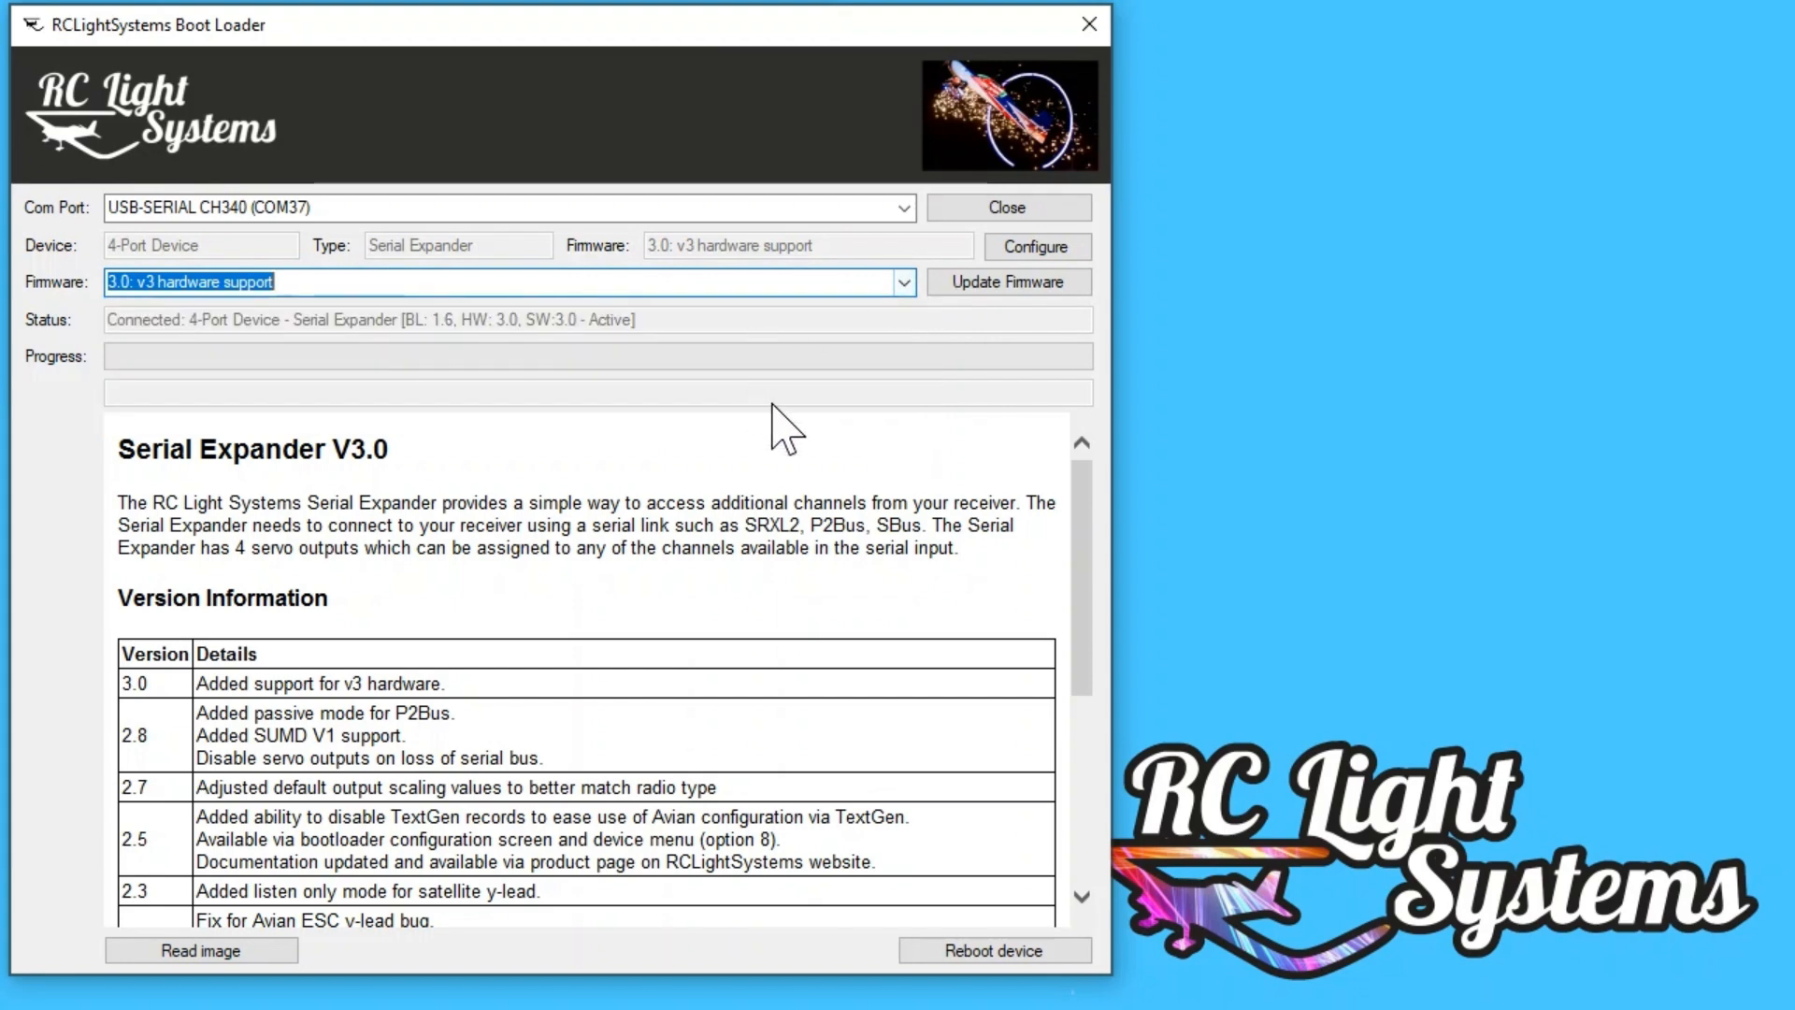
Step: Update the Serial Expander with firmware 3.0: v3 hardware support
{"action": "left_click", "coordinate": [904, 283]}
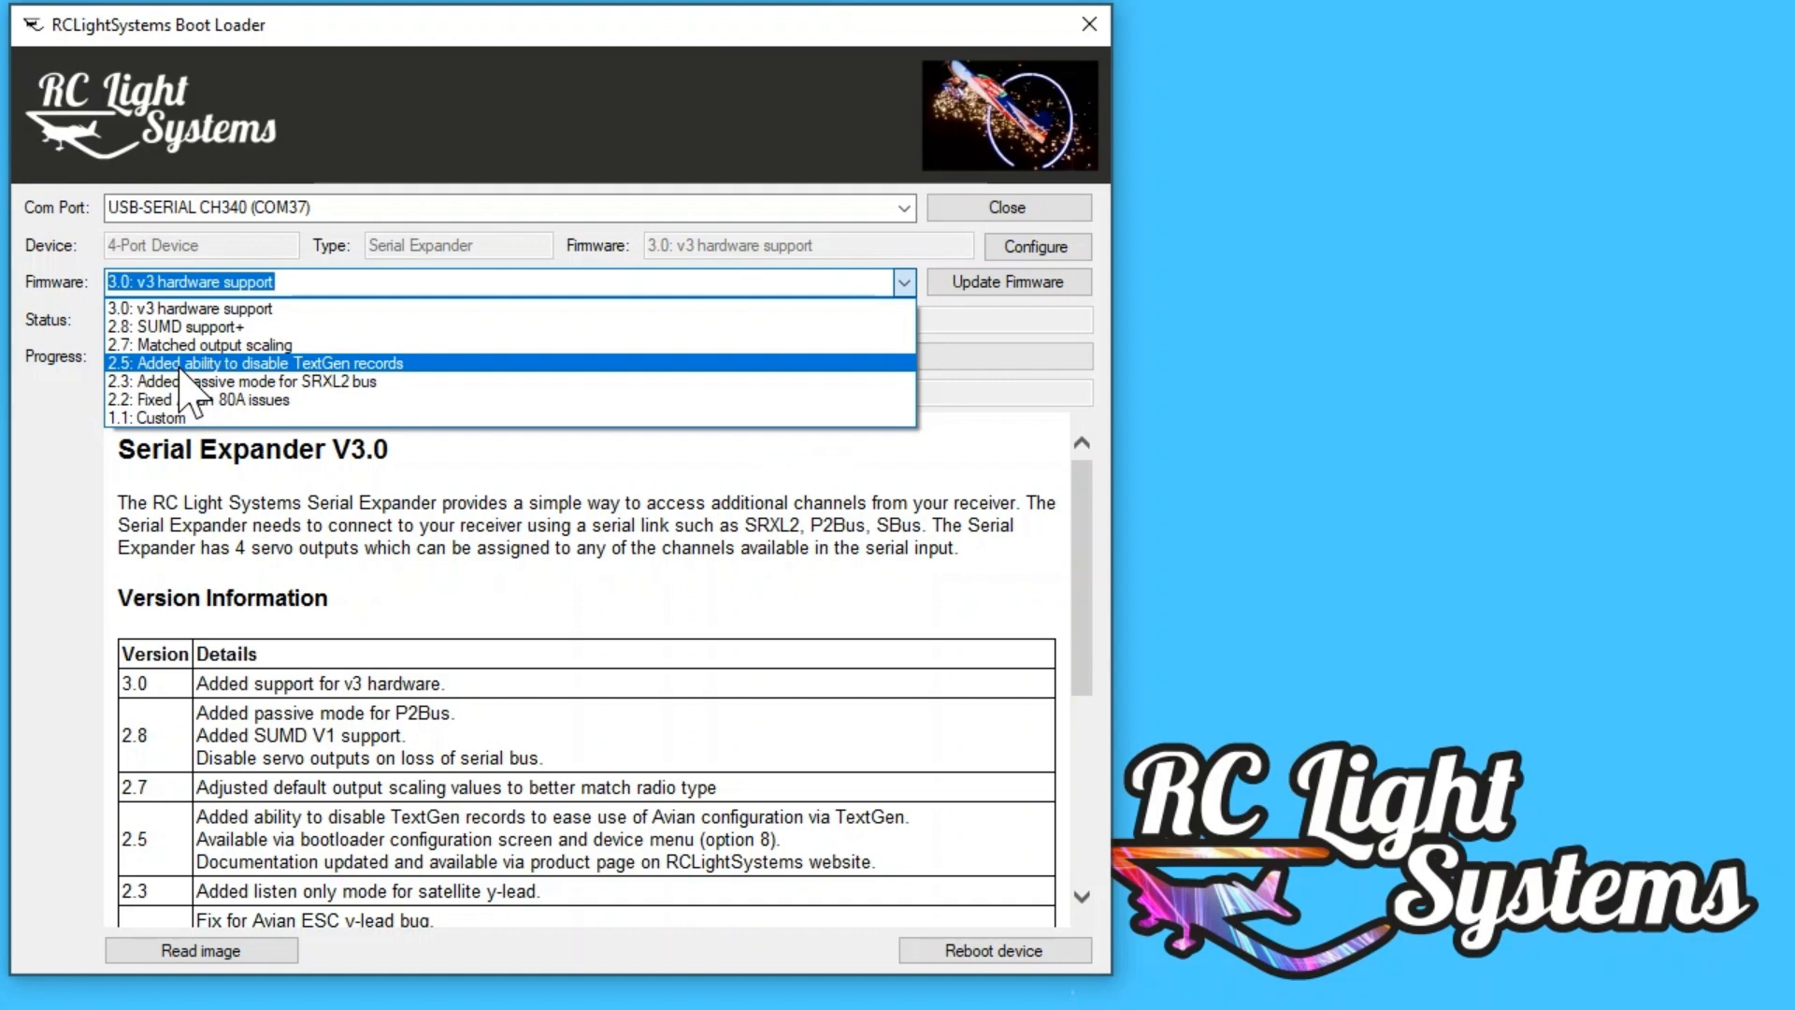
{"action": "left_click", "coordinate": [254, 308]}
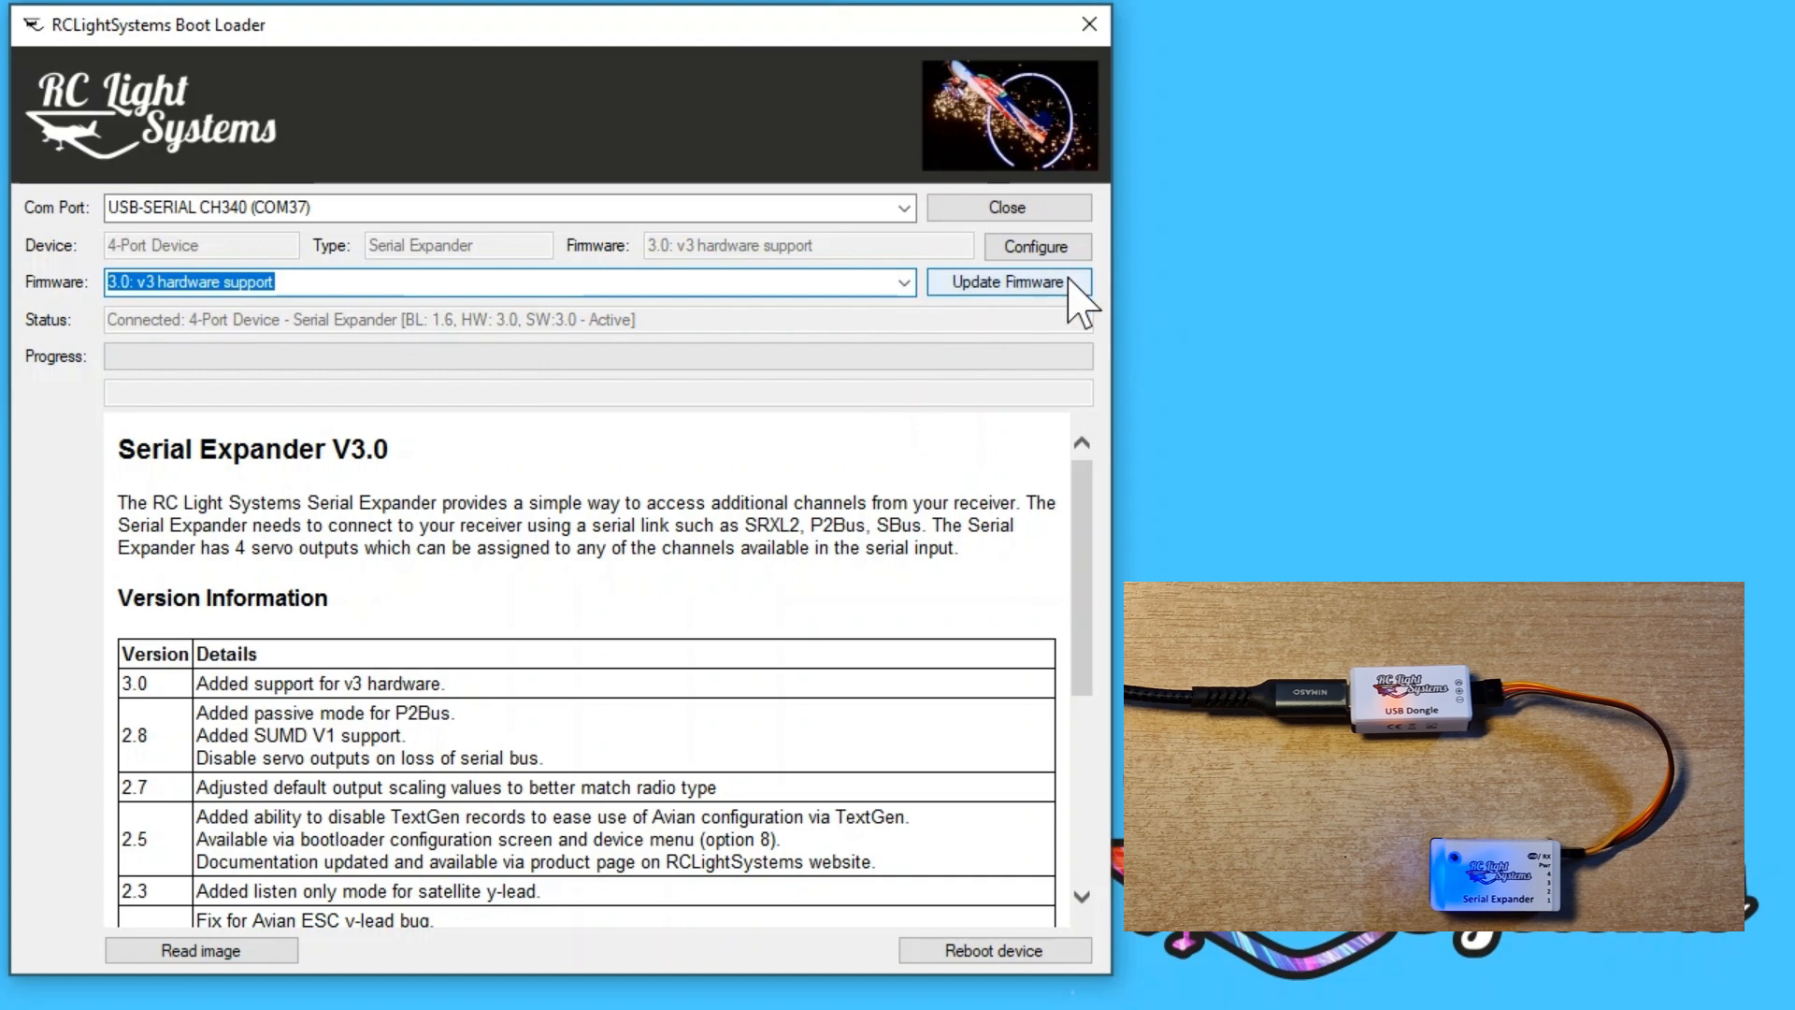
{"action": "left_click", "coordinate": [1019, 308]}
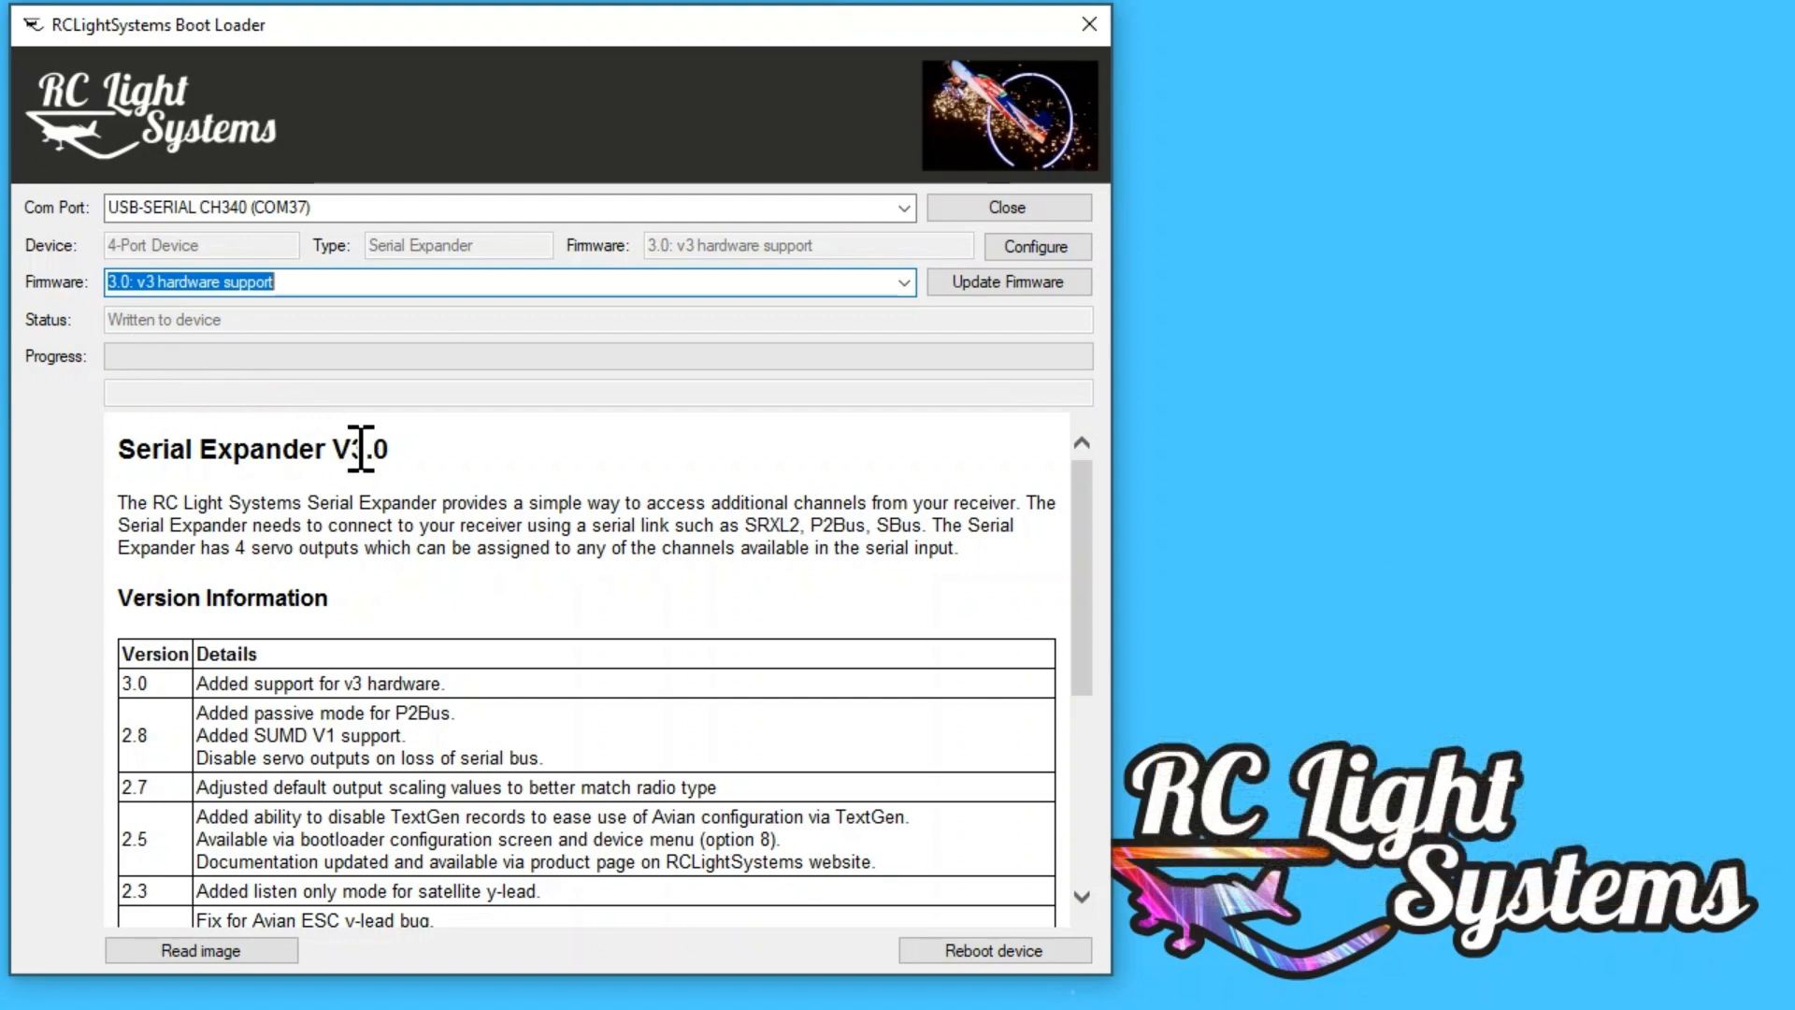
Step: Look through the older firmware releases offered for the Serial Expander without choosing another one
{"action": "left_click", "coordinate": [905, 283]}
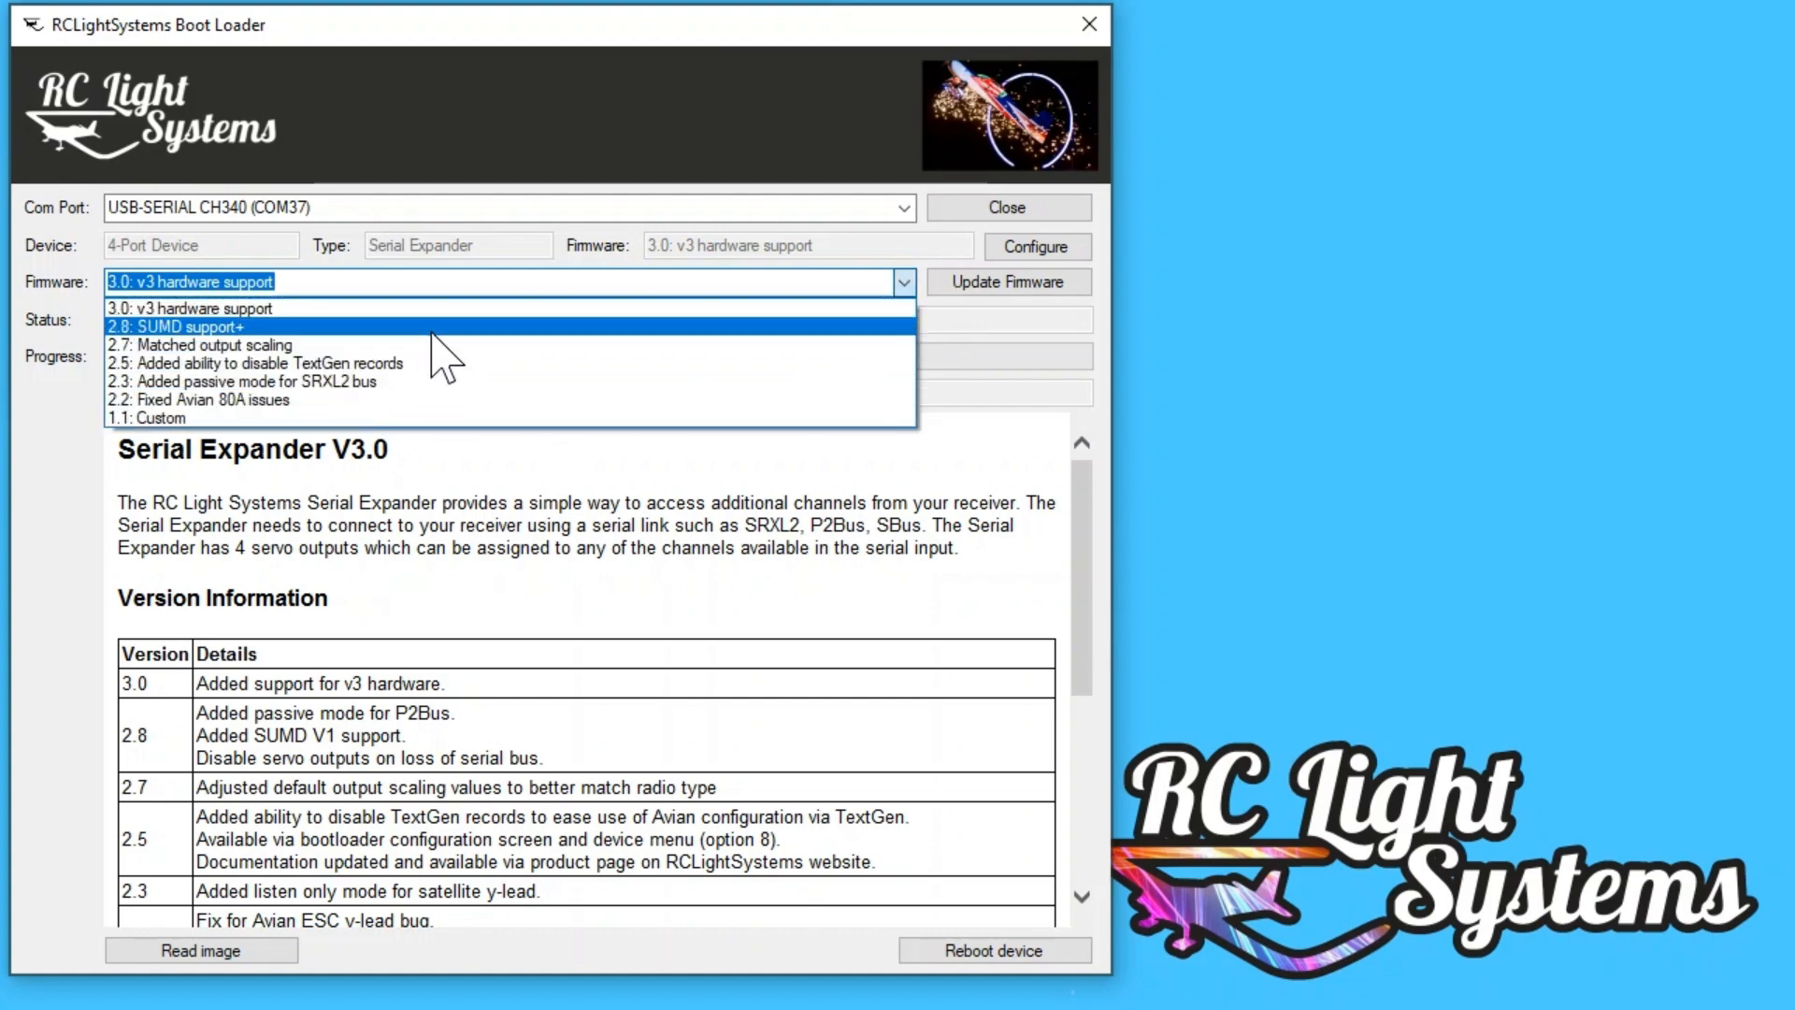
{"action": "left_click", "coordinate": [907, 281]}
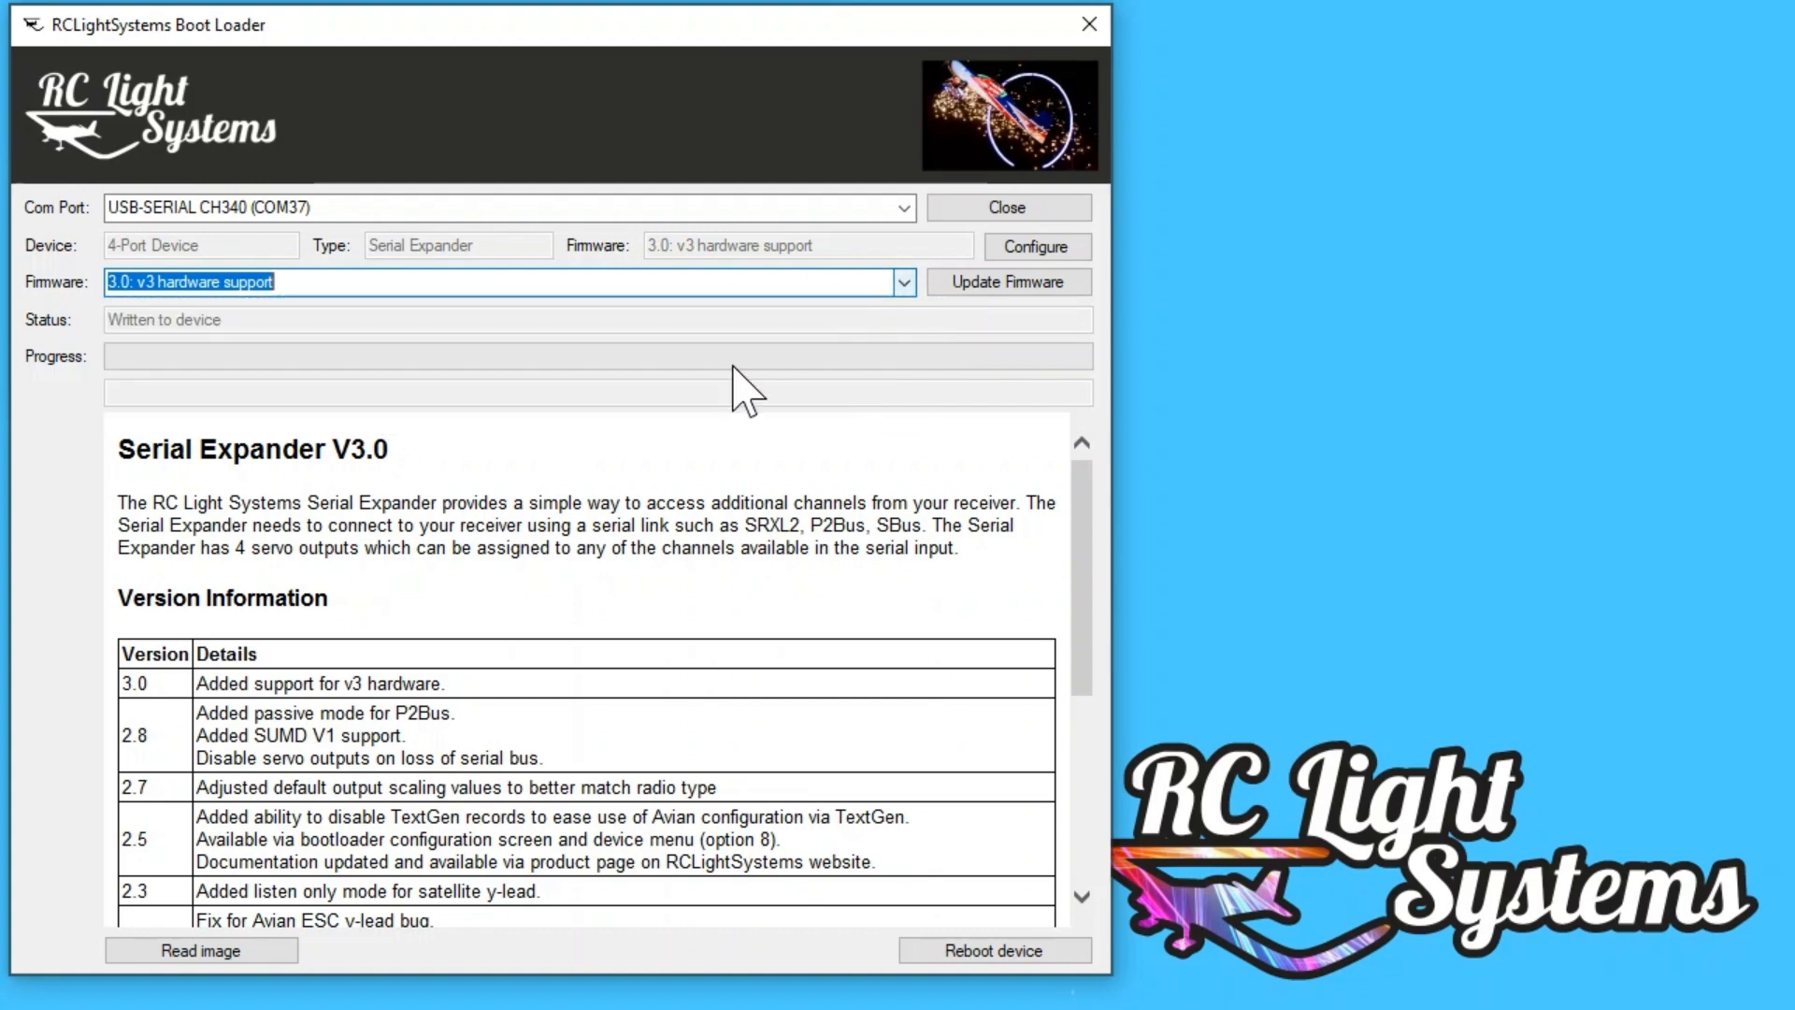
{"action": "left_click", "coordinate": [692, 517]}
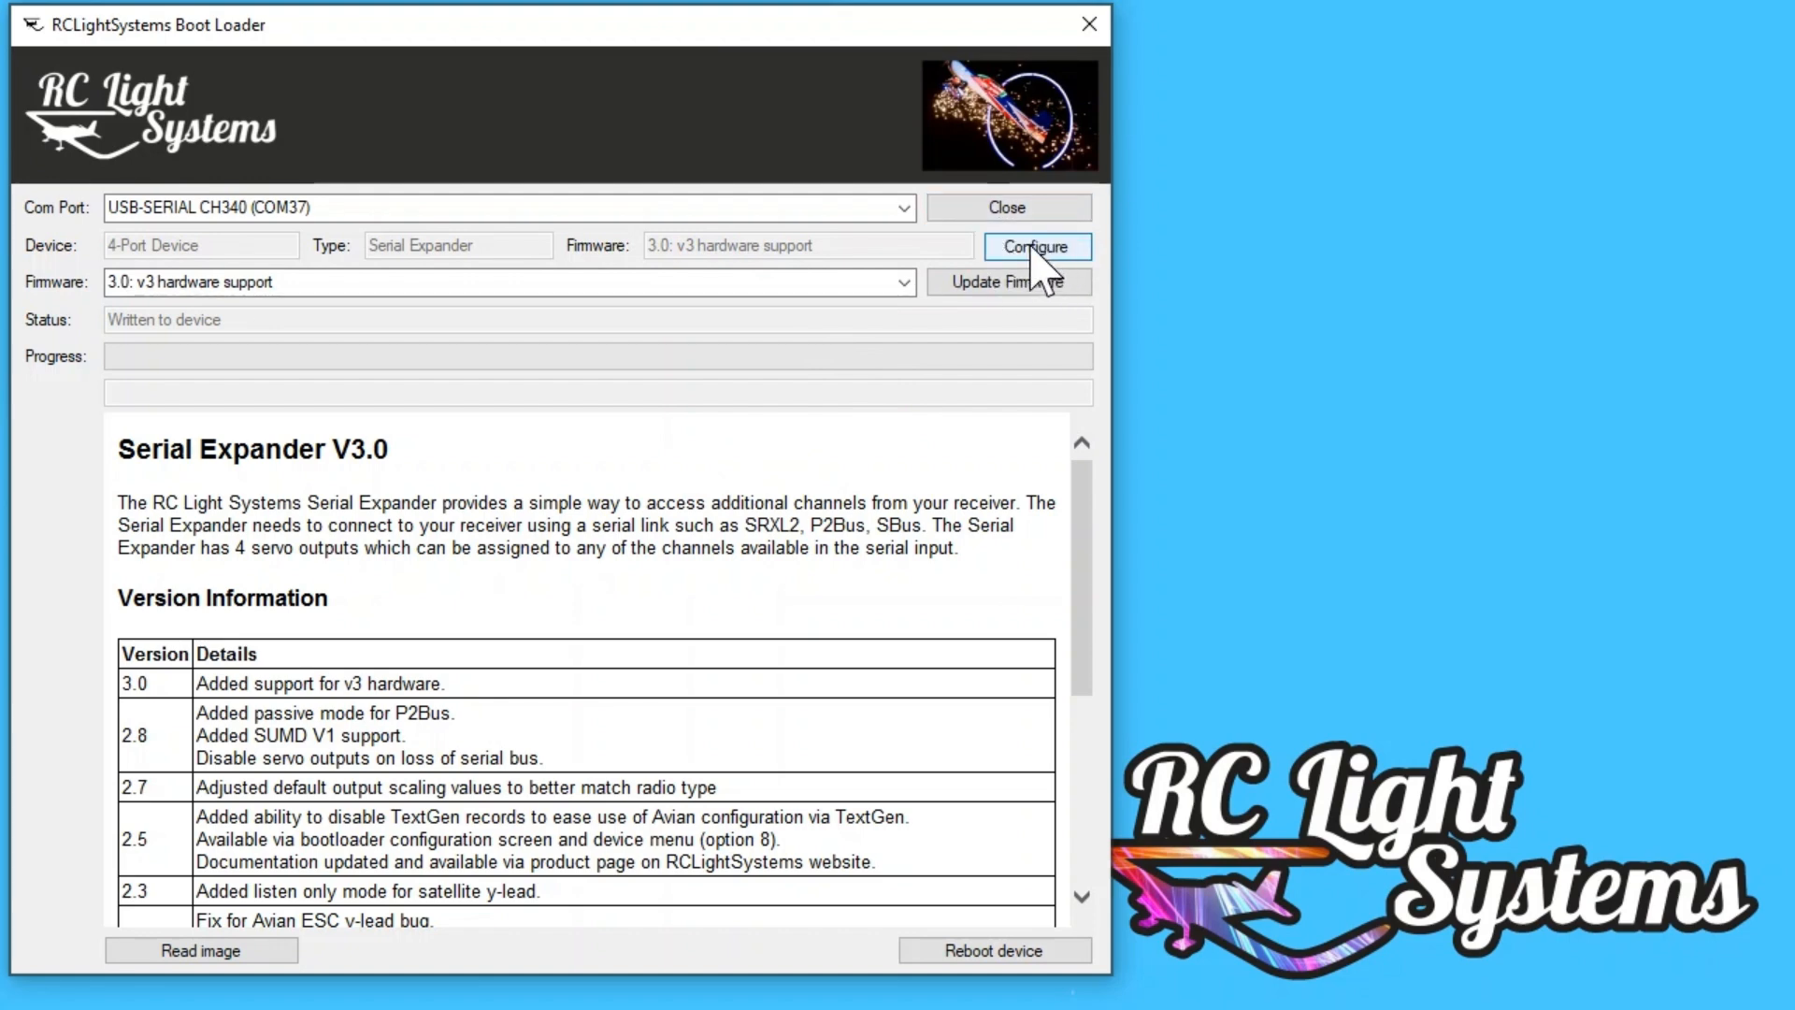
Step: Open the Serial Expander configuration, and reposition and enlarge its window to show more settings
{"action": "left_click", "coordinate": [1031, 248]}
{"action": "left_click_drag", "start_coordinate": [702, 201], "coordinate": [561, 44]}
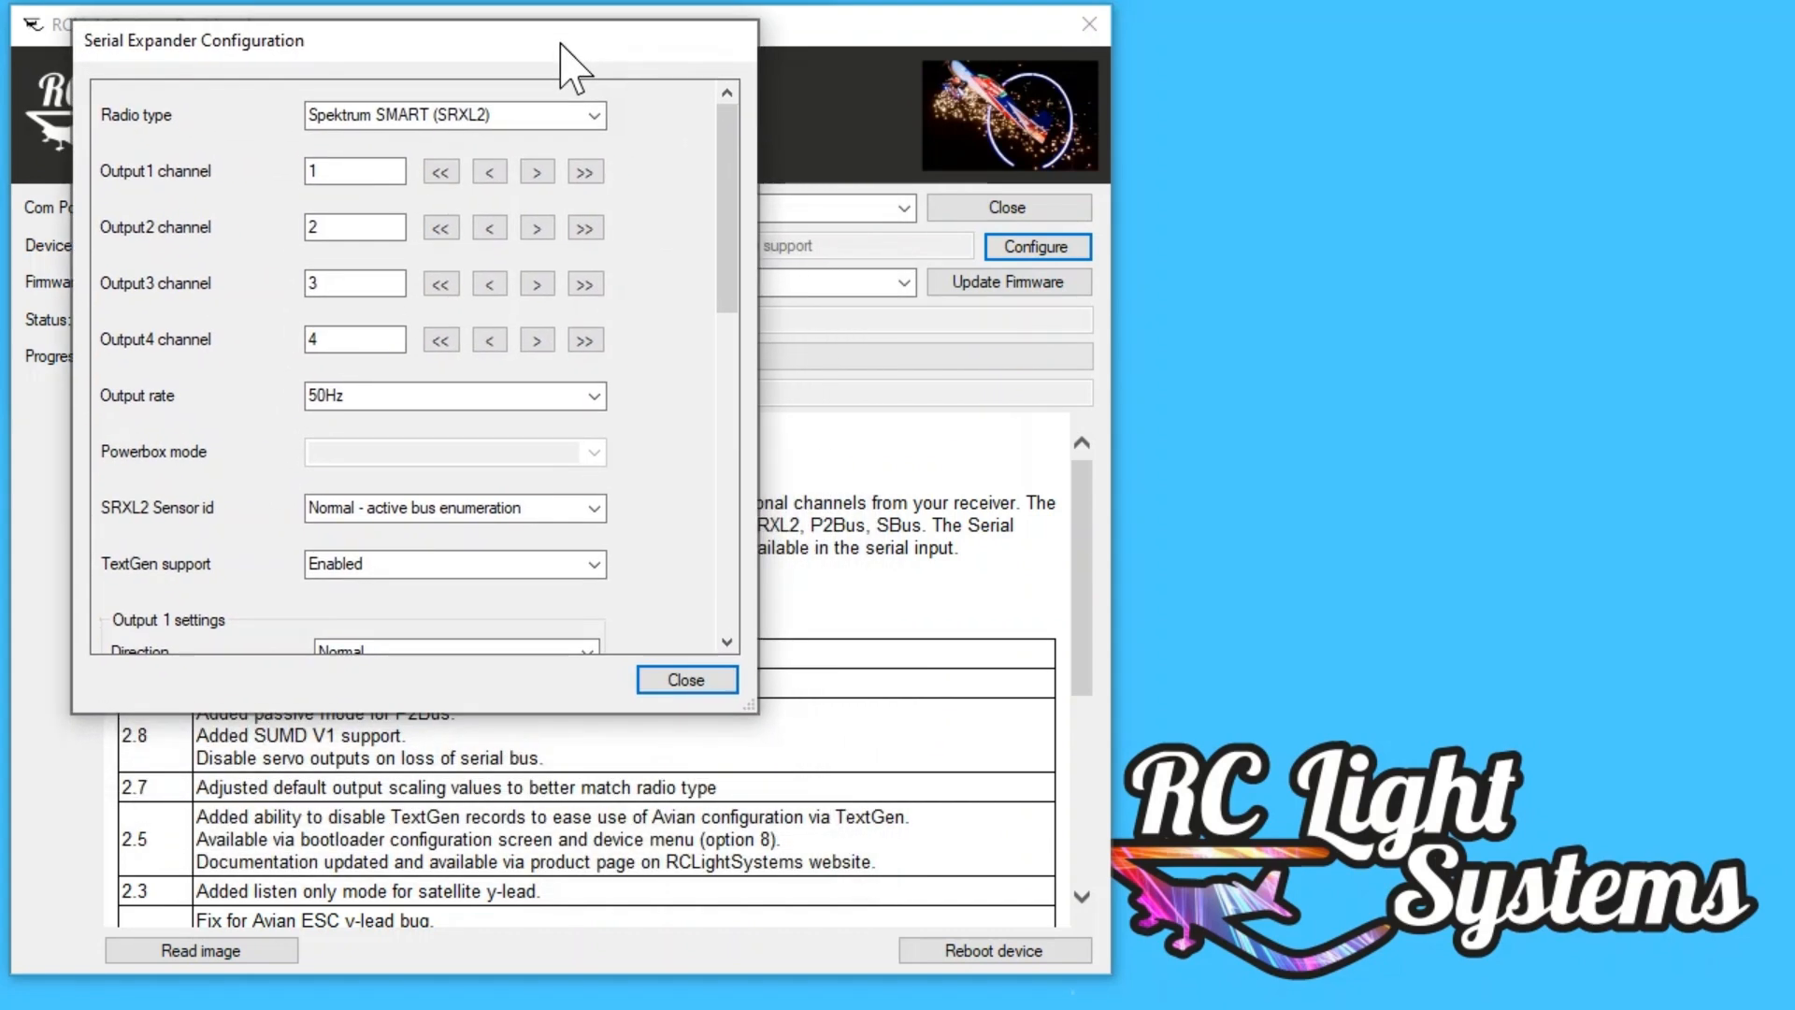
{"action": "left_click_drag", "start_coordinate": [748, 708], "coordinate": [789, 970]}
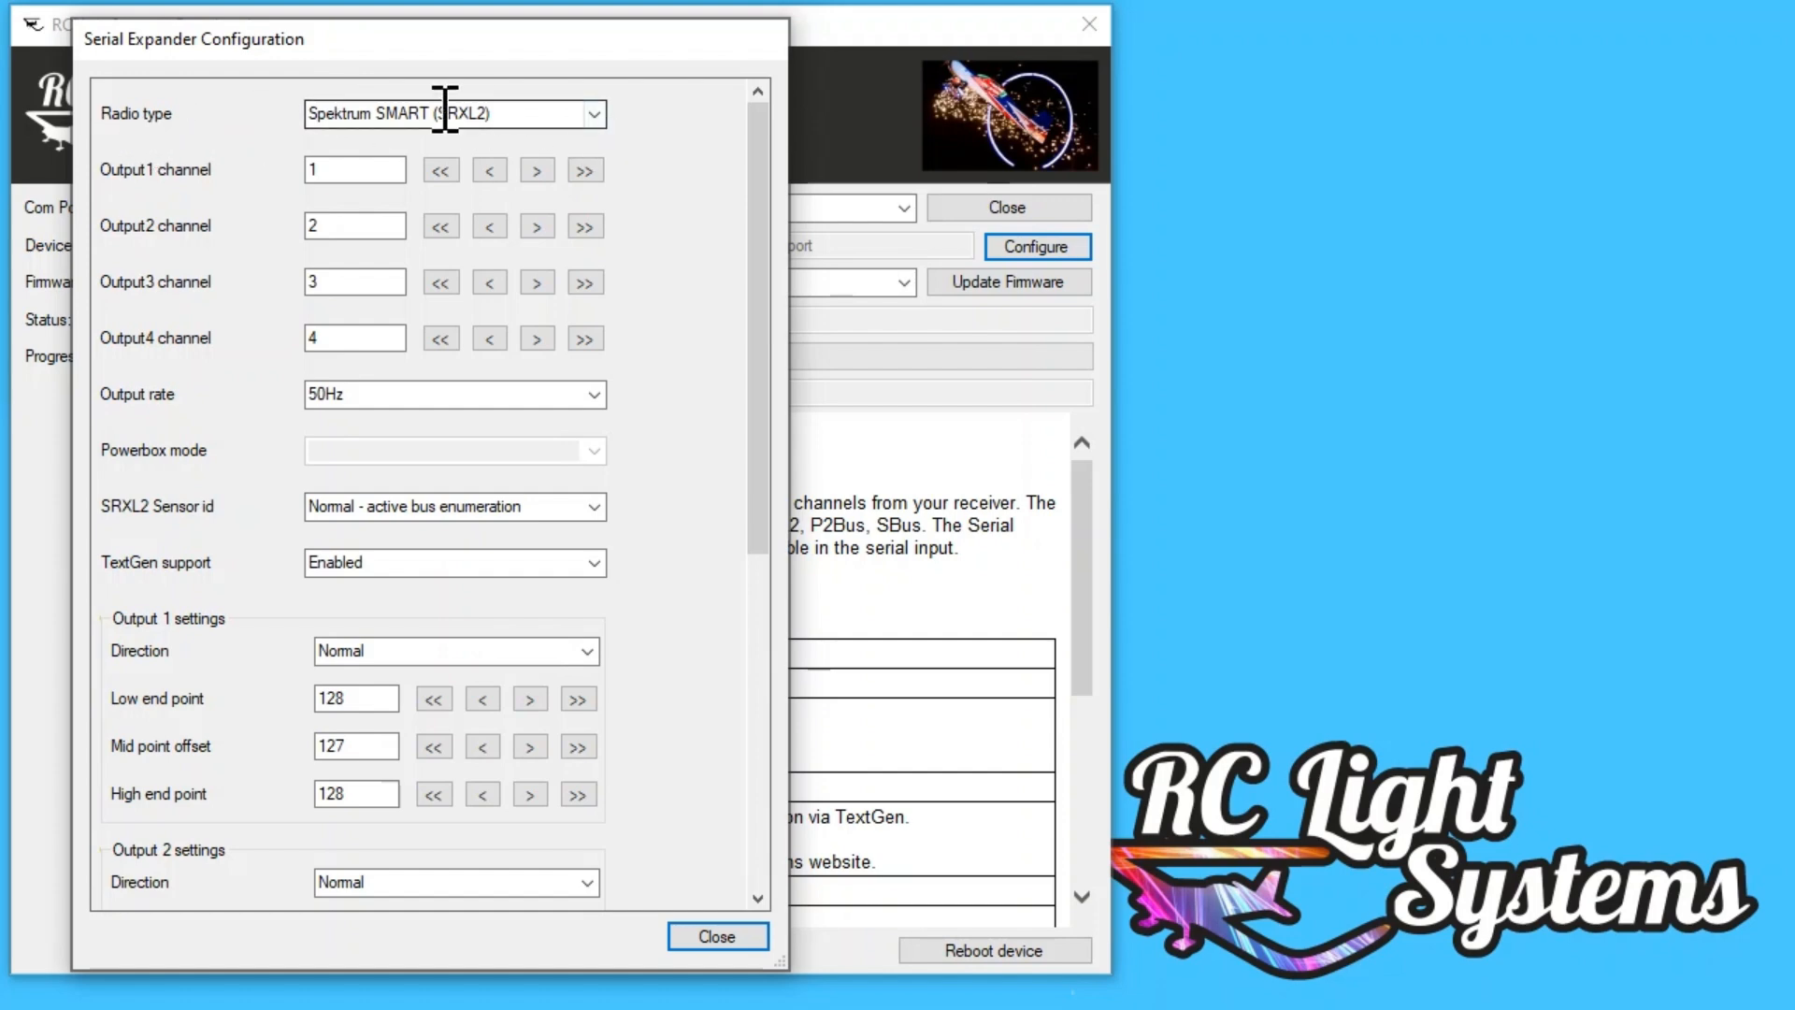
Step: Try the Powerbox Core (P2Bus) radio type and its Powerbox mode setting, and return the radio type to Spektrum SMART (SRXL2)
{"action": "left_click", "coordinate": [594, 116]}
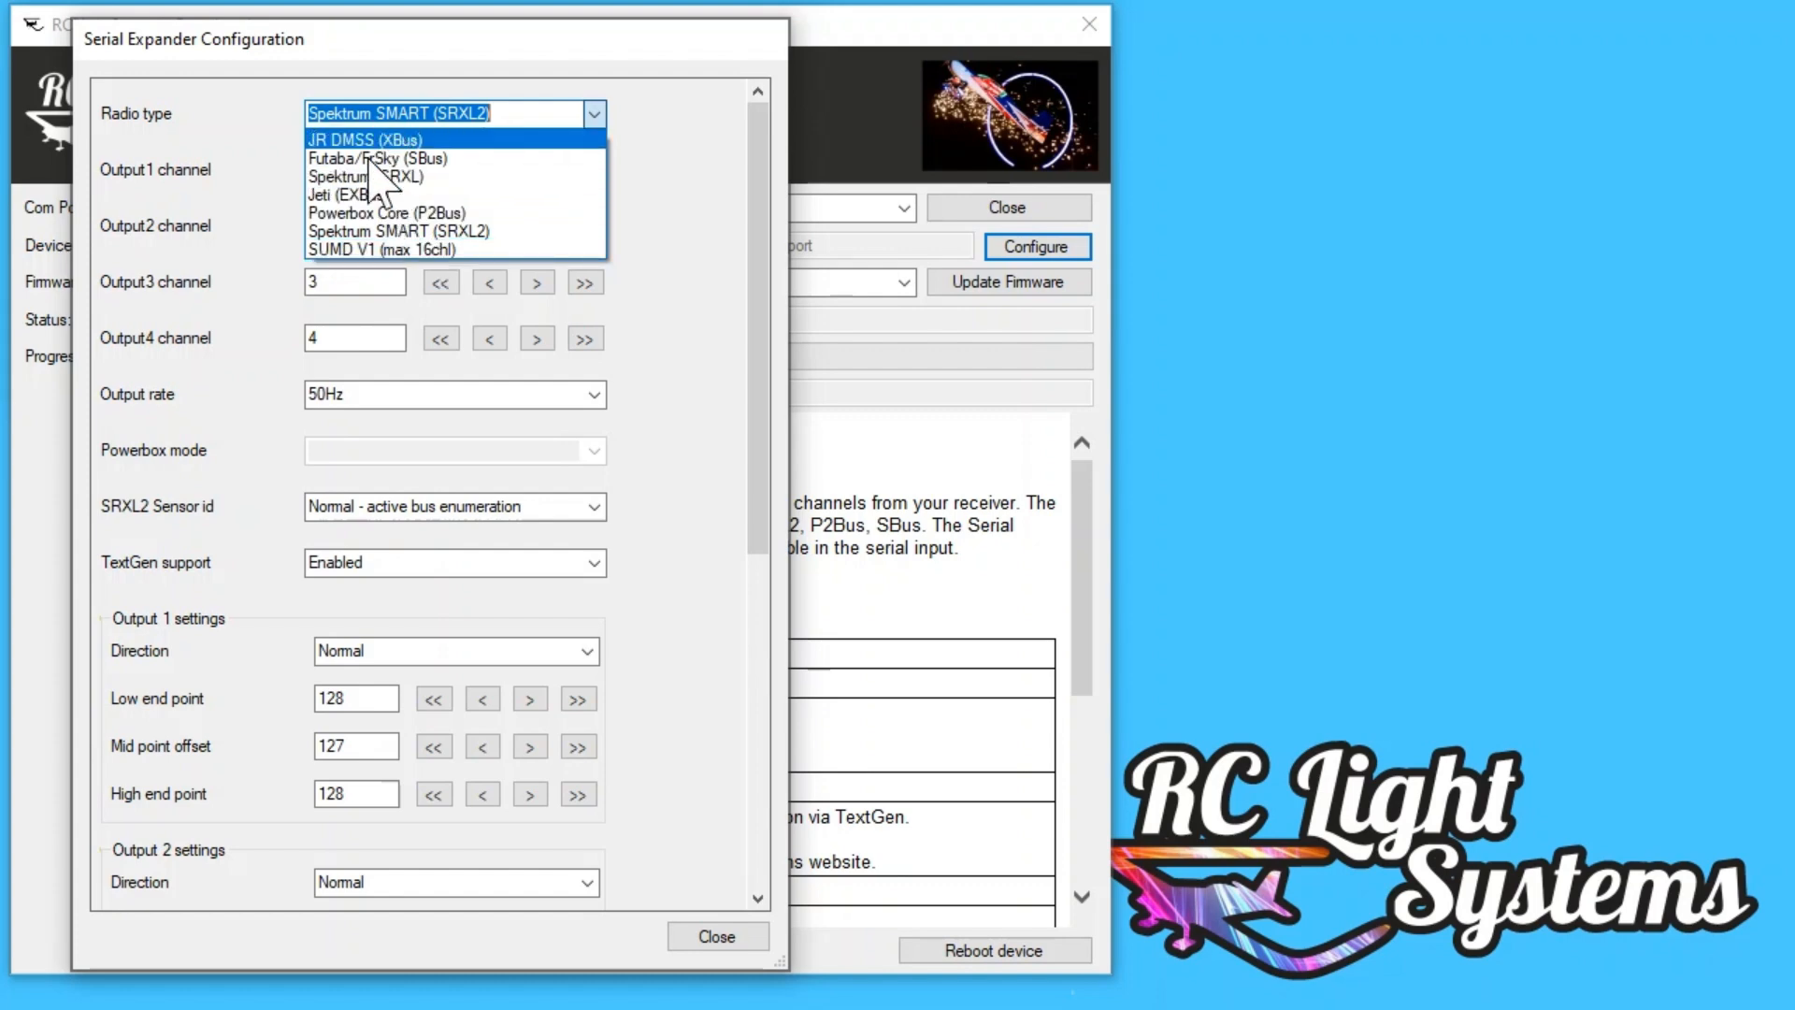
{"action": "left_click", "coordinate": [700, 204]}
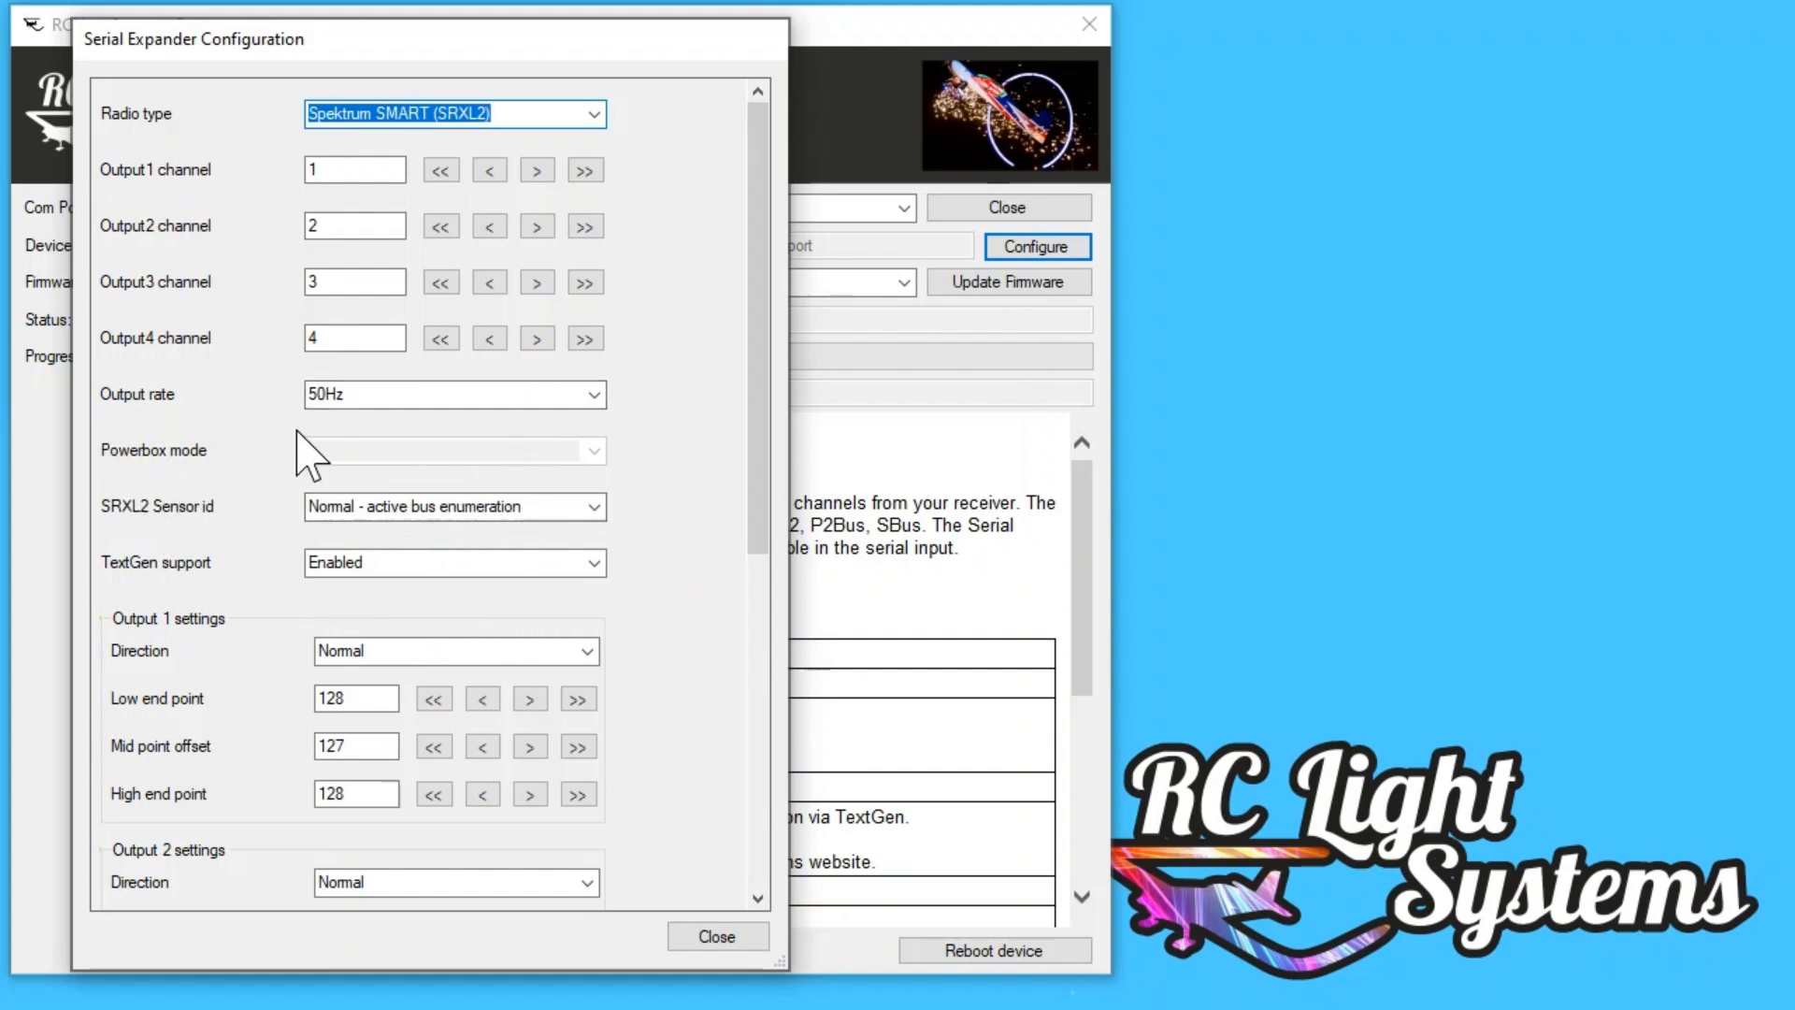
{"action": "left_click", "coordinate": [599, 115]}
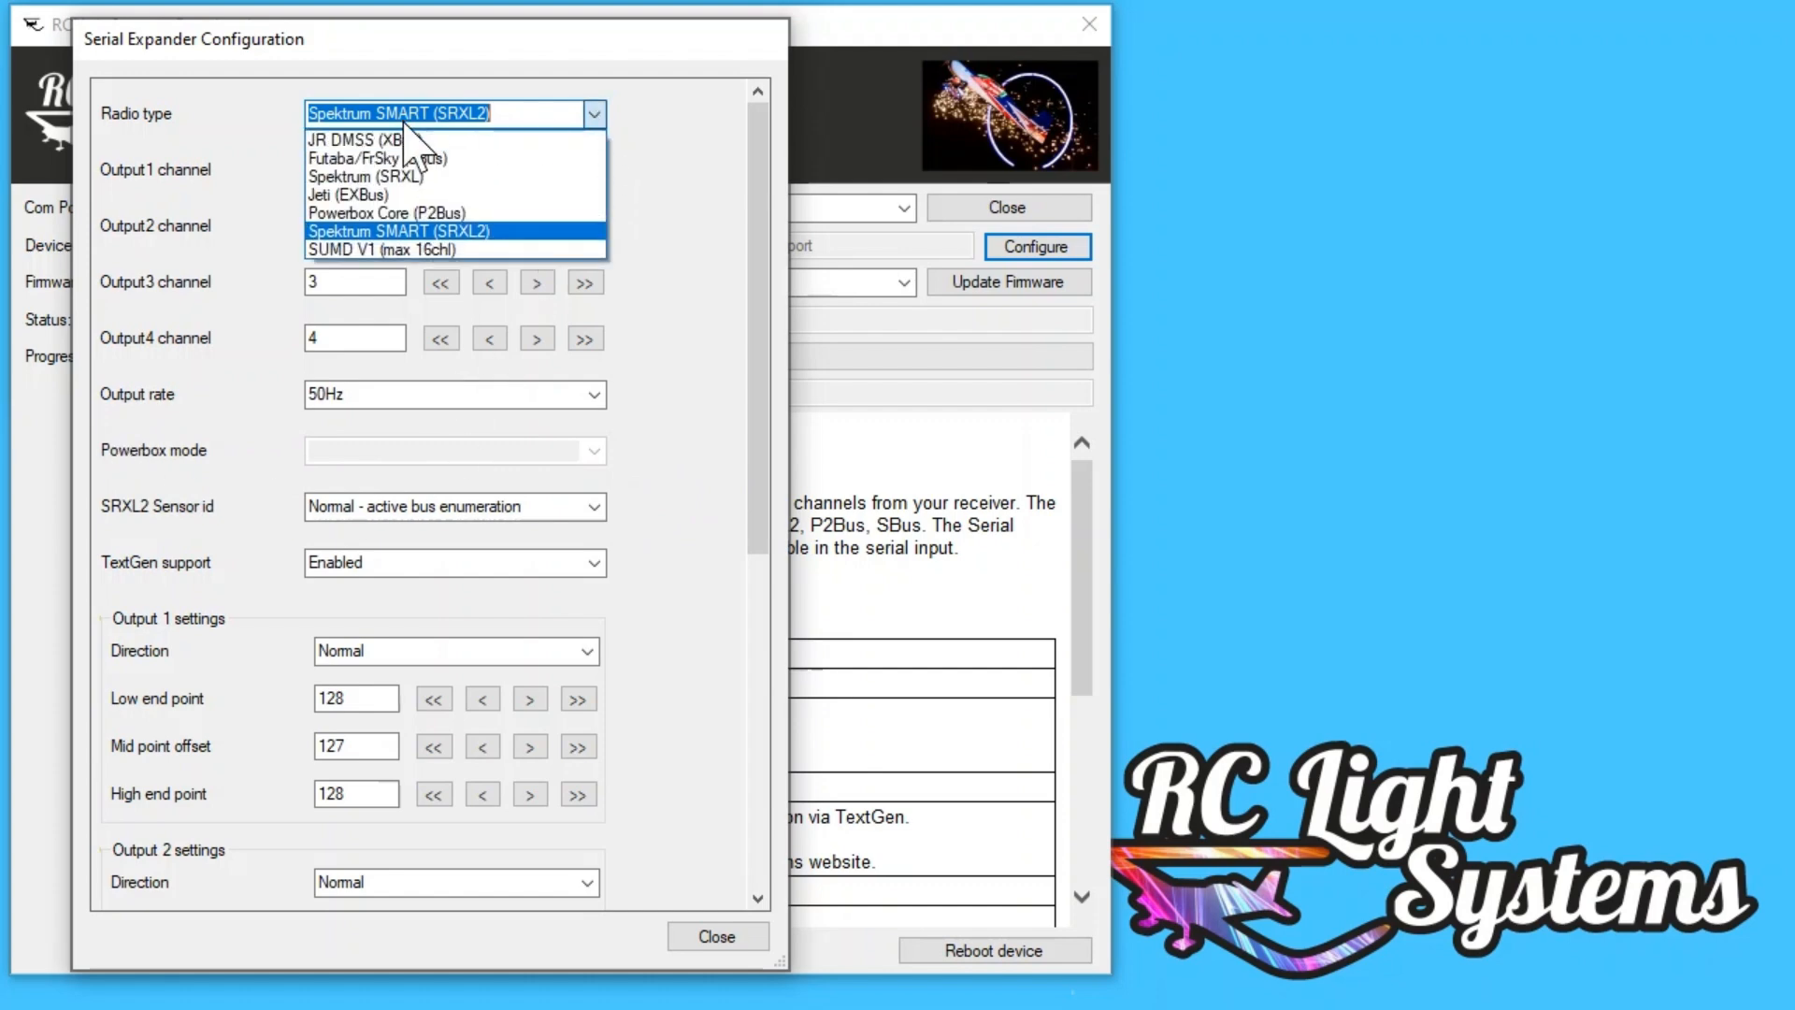
{"action": "left_click", "coordinate": [393, 217]}
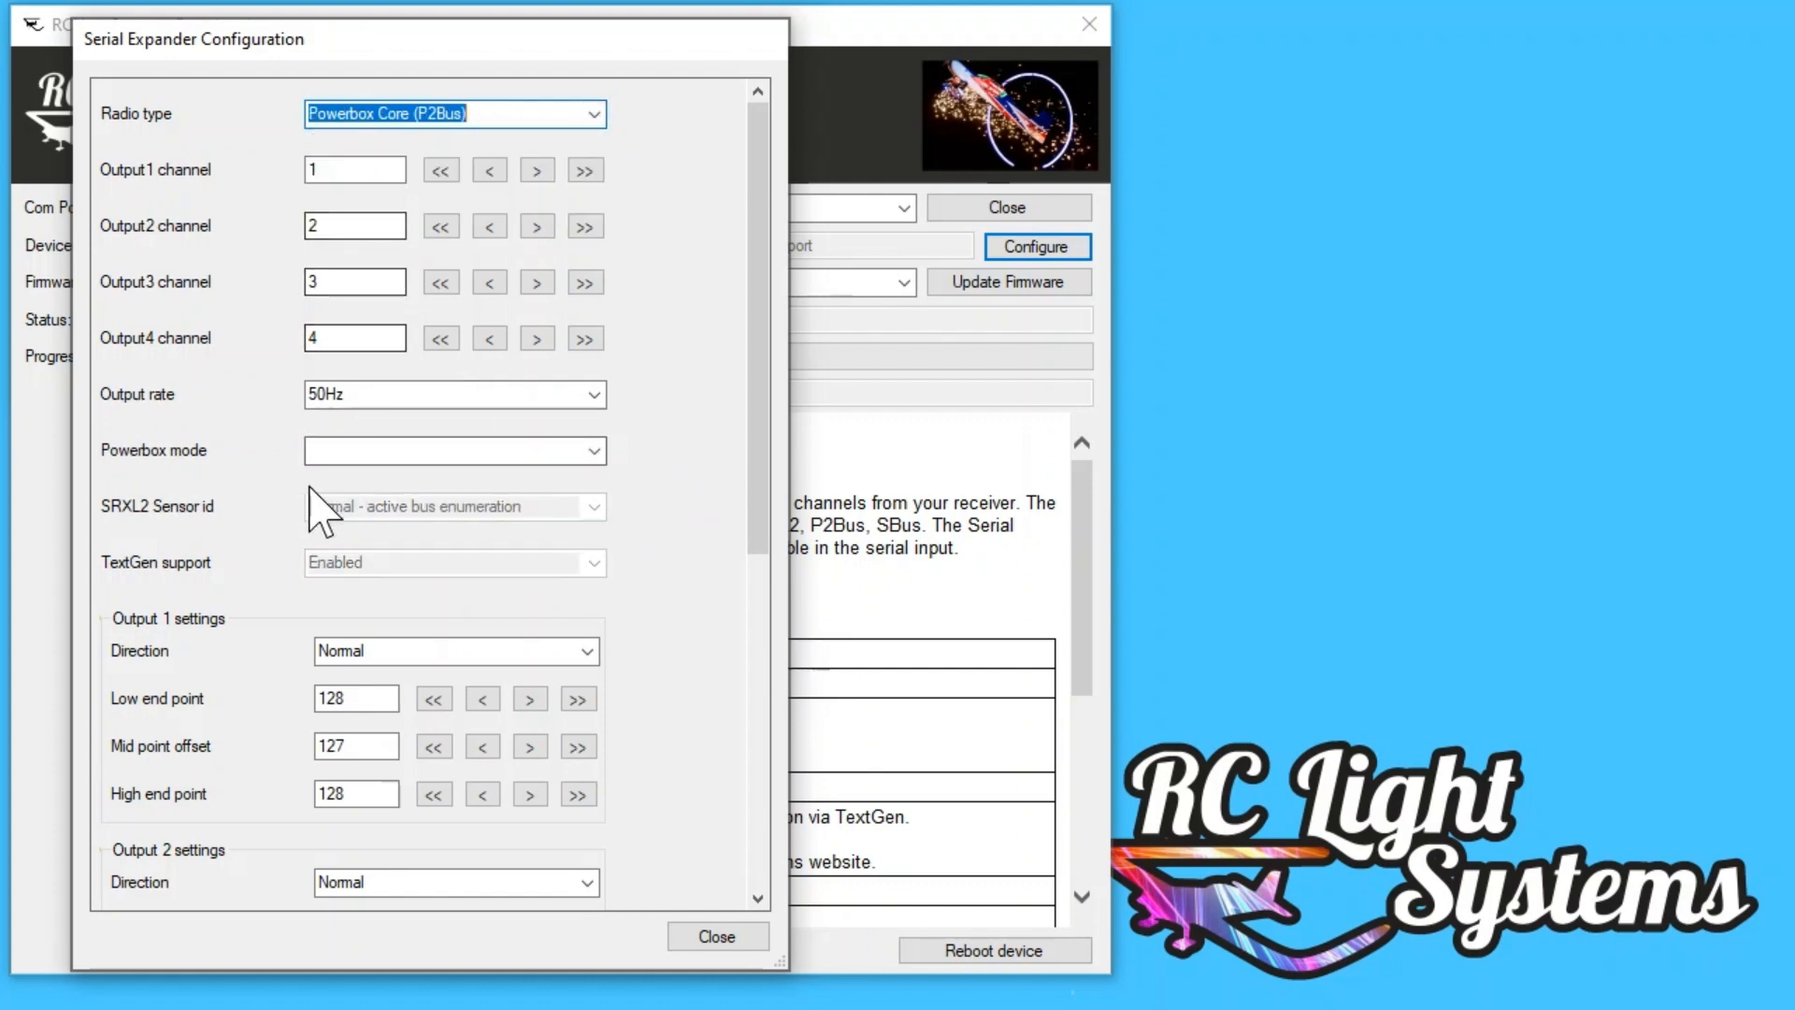
{"action": "left_click", "coordinate": [593, 454]}
{"action": "left_click", "coordinate": [593, 454]}
{"action": "left_click", "coordinate": [594, 114]}
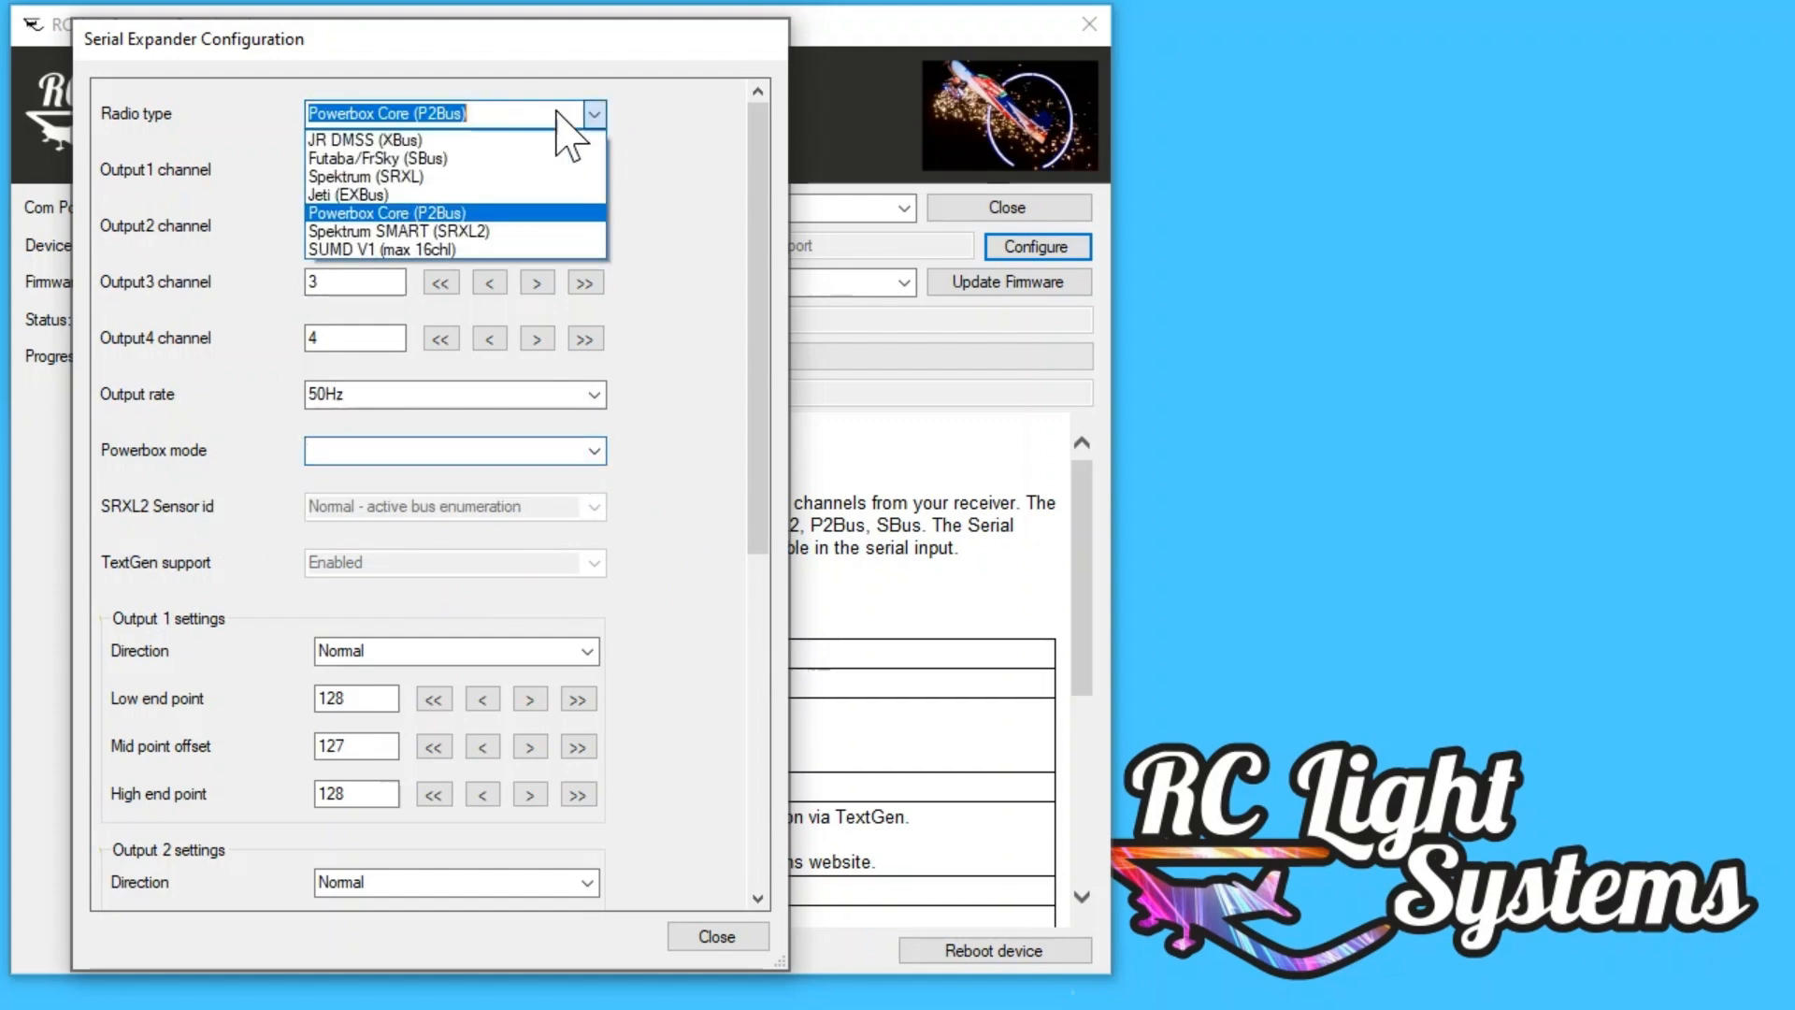
{"action": "left_click", "coordinate": [366, 234]}
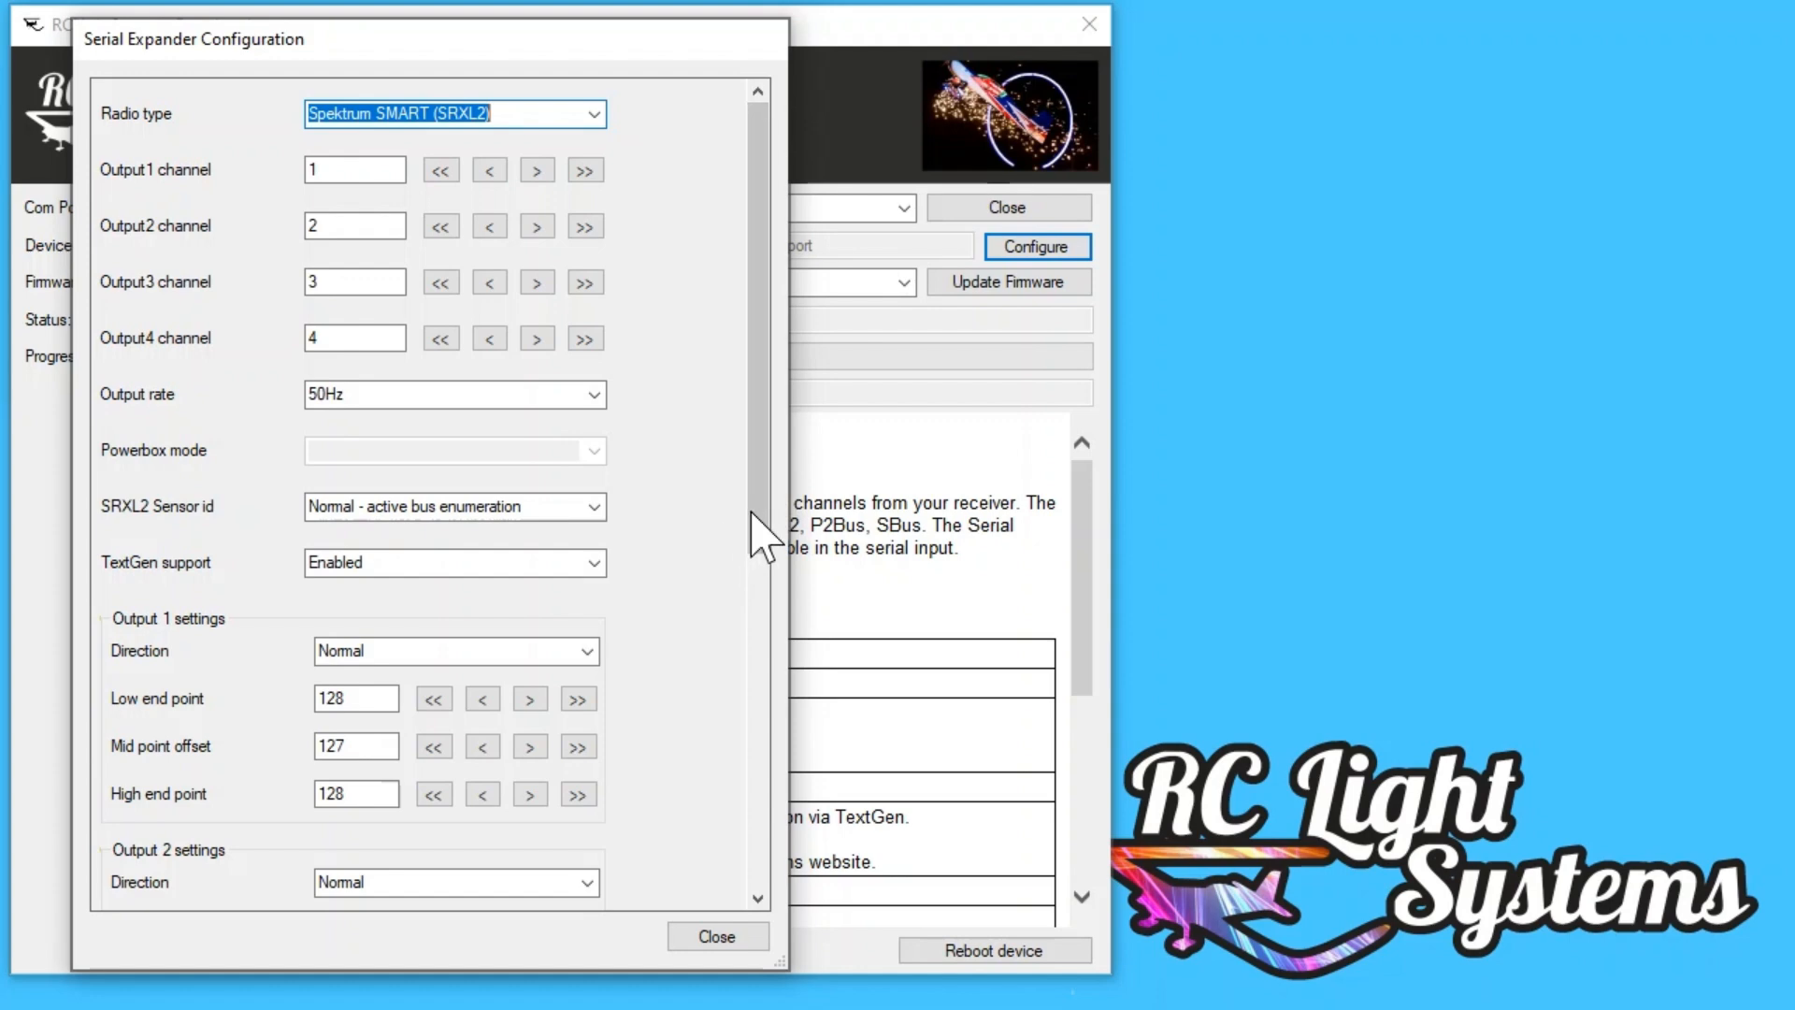
Step: Set the output rate to 100Hz, and close the configuration, saving the change to the device
{"action": "mouse_move", "coordinate": [757, 510]}
{"action": "left_mouse_down"}
{"action": "mouse_move", "coordinate": [757, 621]}
{"action": "mouse_move", "coordinate": [710, 860]}
{"action": "mouse_move", "coordinate": [729, 524]}
{"action": "left_mouse_up"}
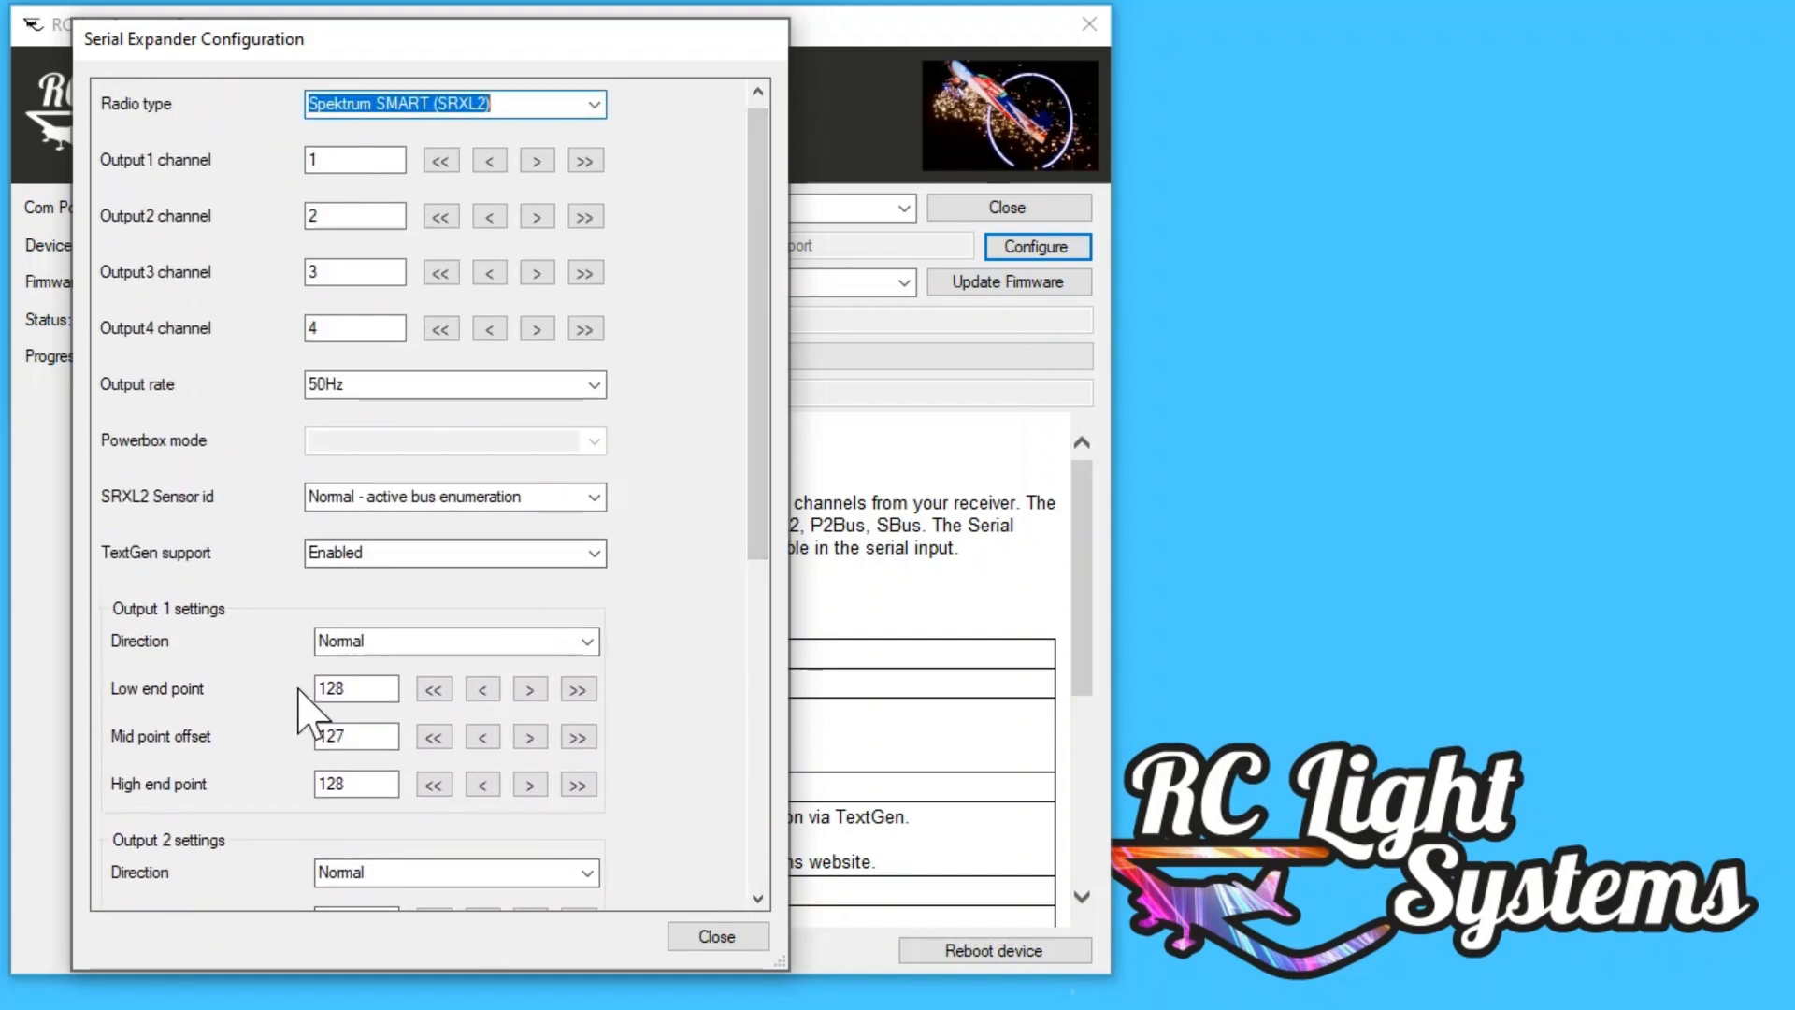
{"action": "left_click_drag", "start_coordinate": [752, 442], "coordinate": [753, 425]}
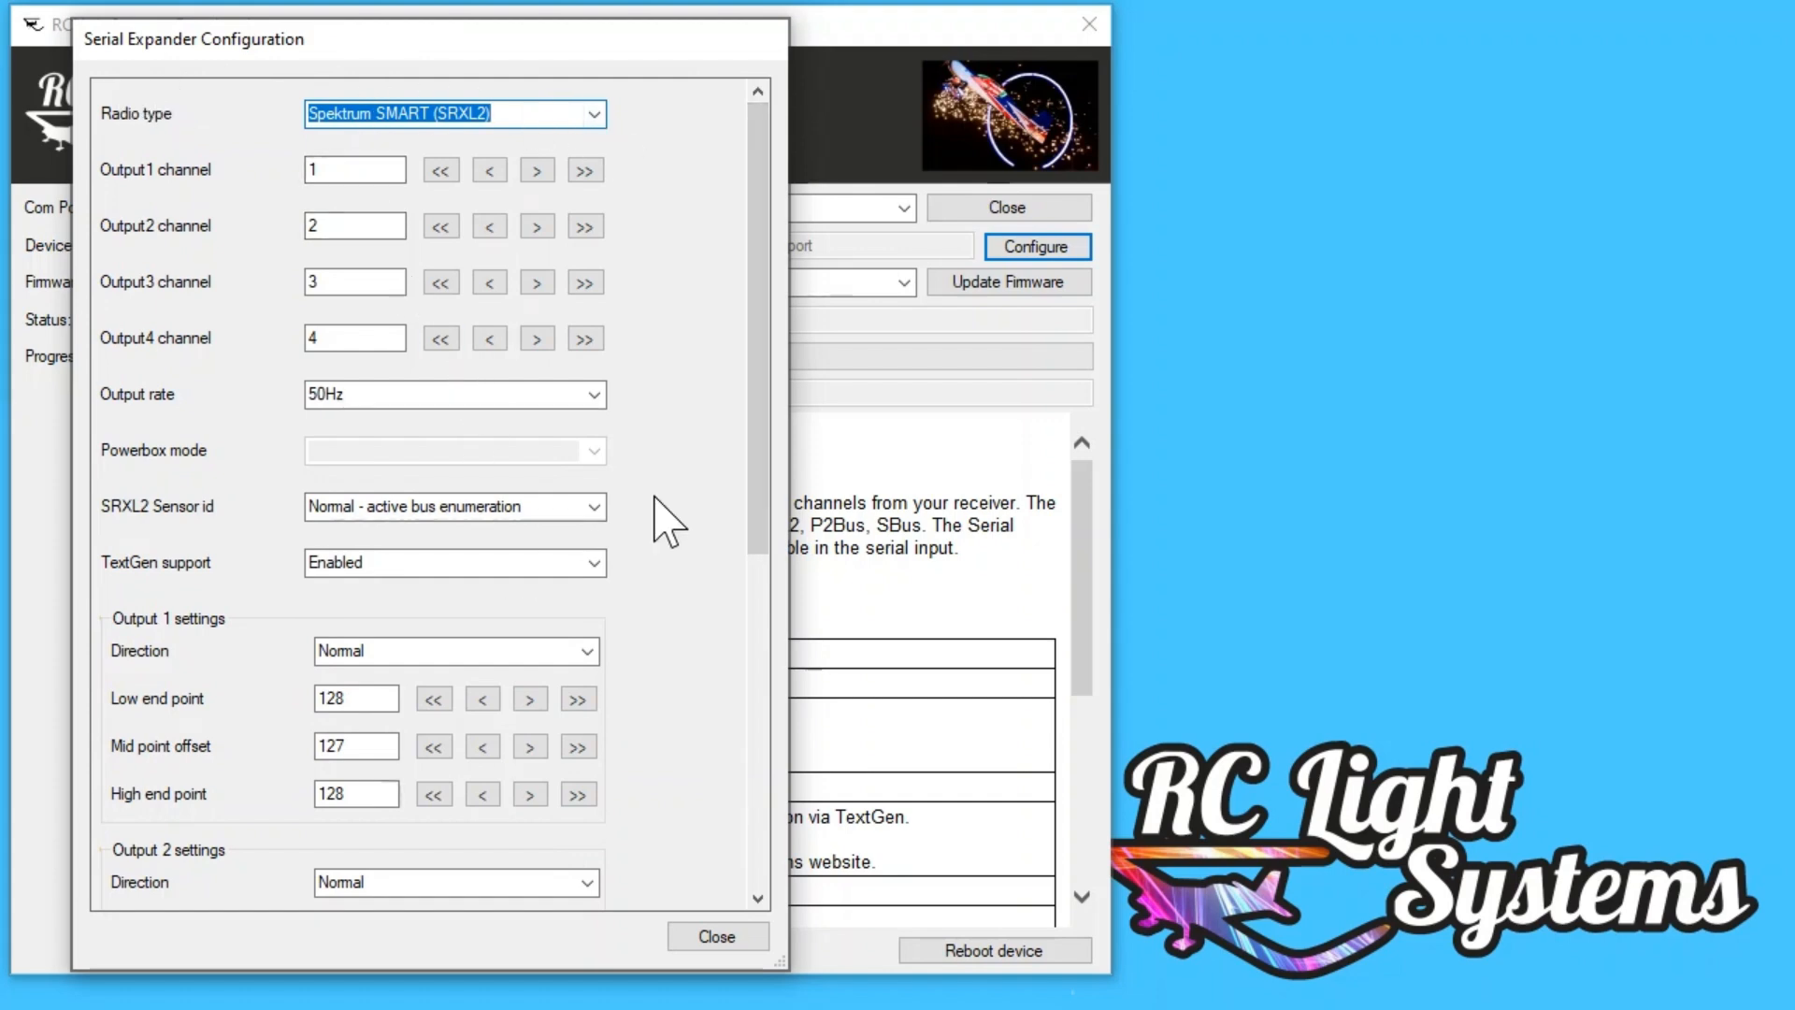
{"action": "left_click", "coordinate": [594, 396]}
{"action": "left_click", "coordinate": [370, 435]}
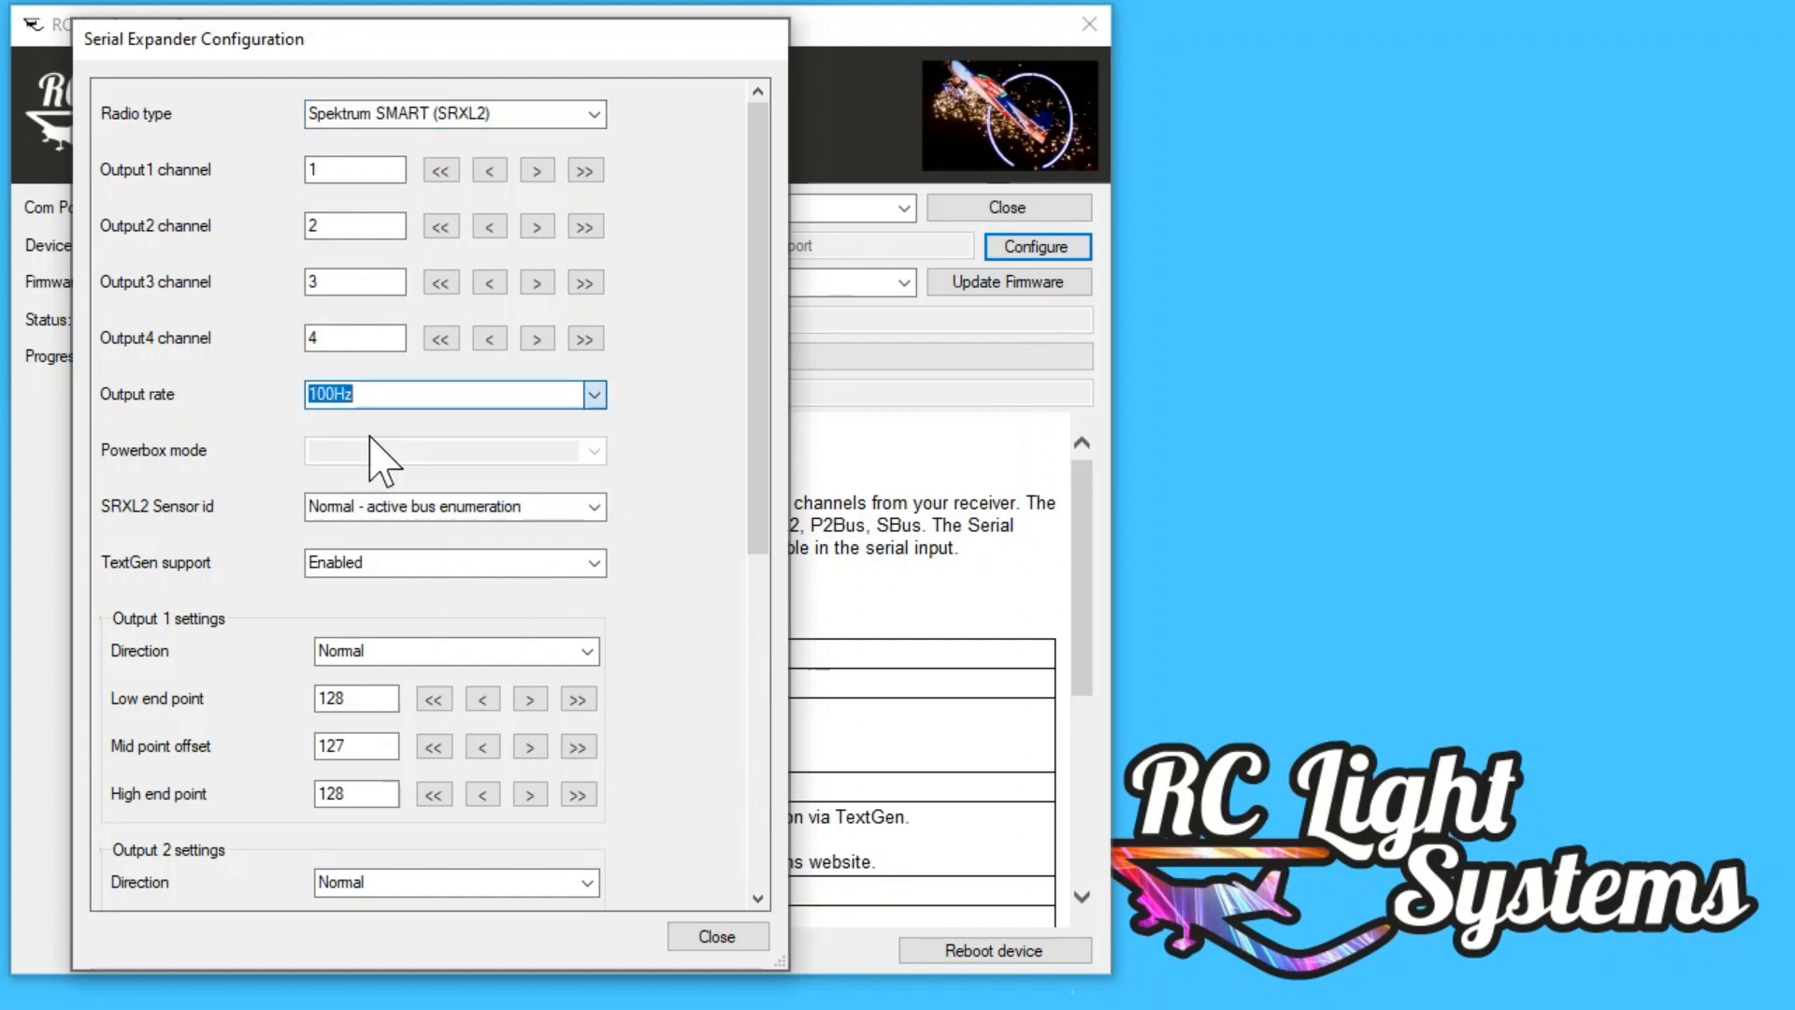
{"action": "left_click", "coordinate": [734, 935]}
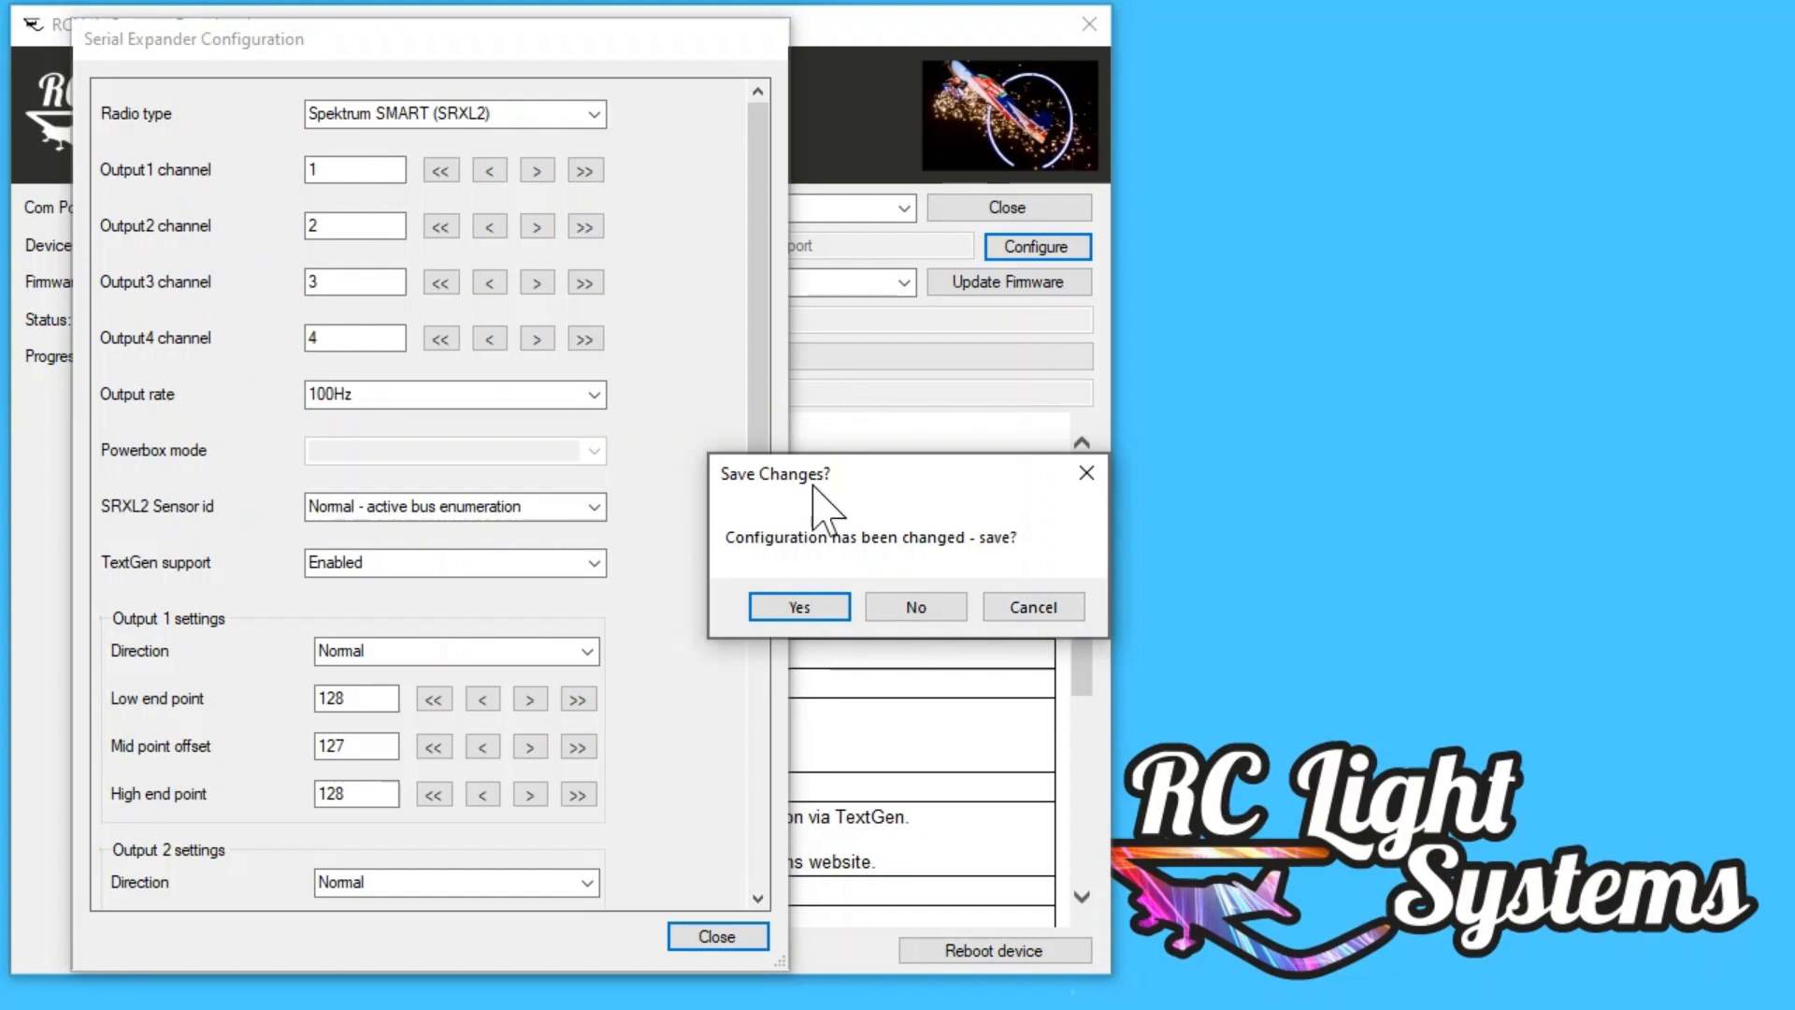
{"action": "left_click", "coordinate": [801, 608]}
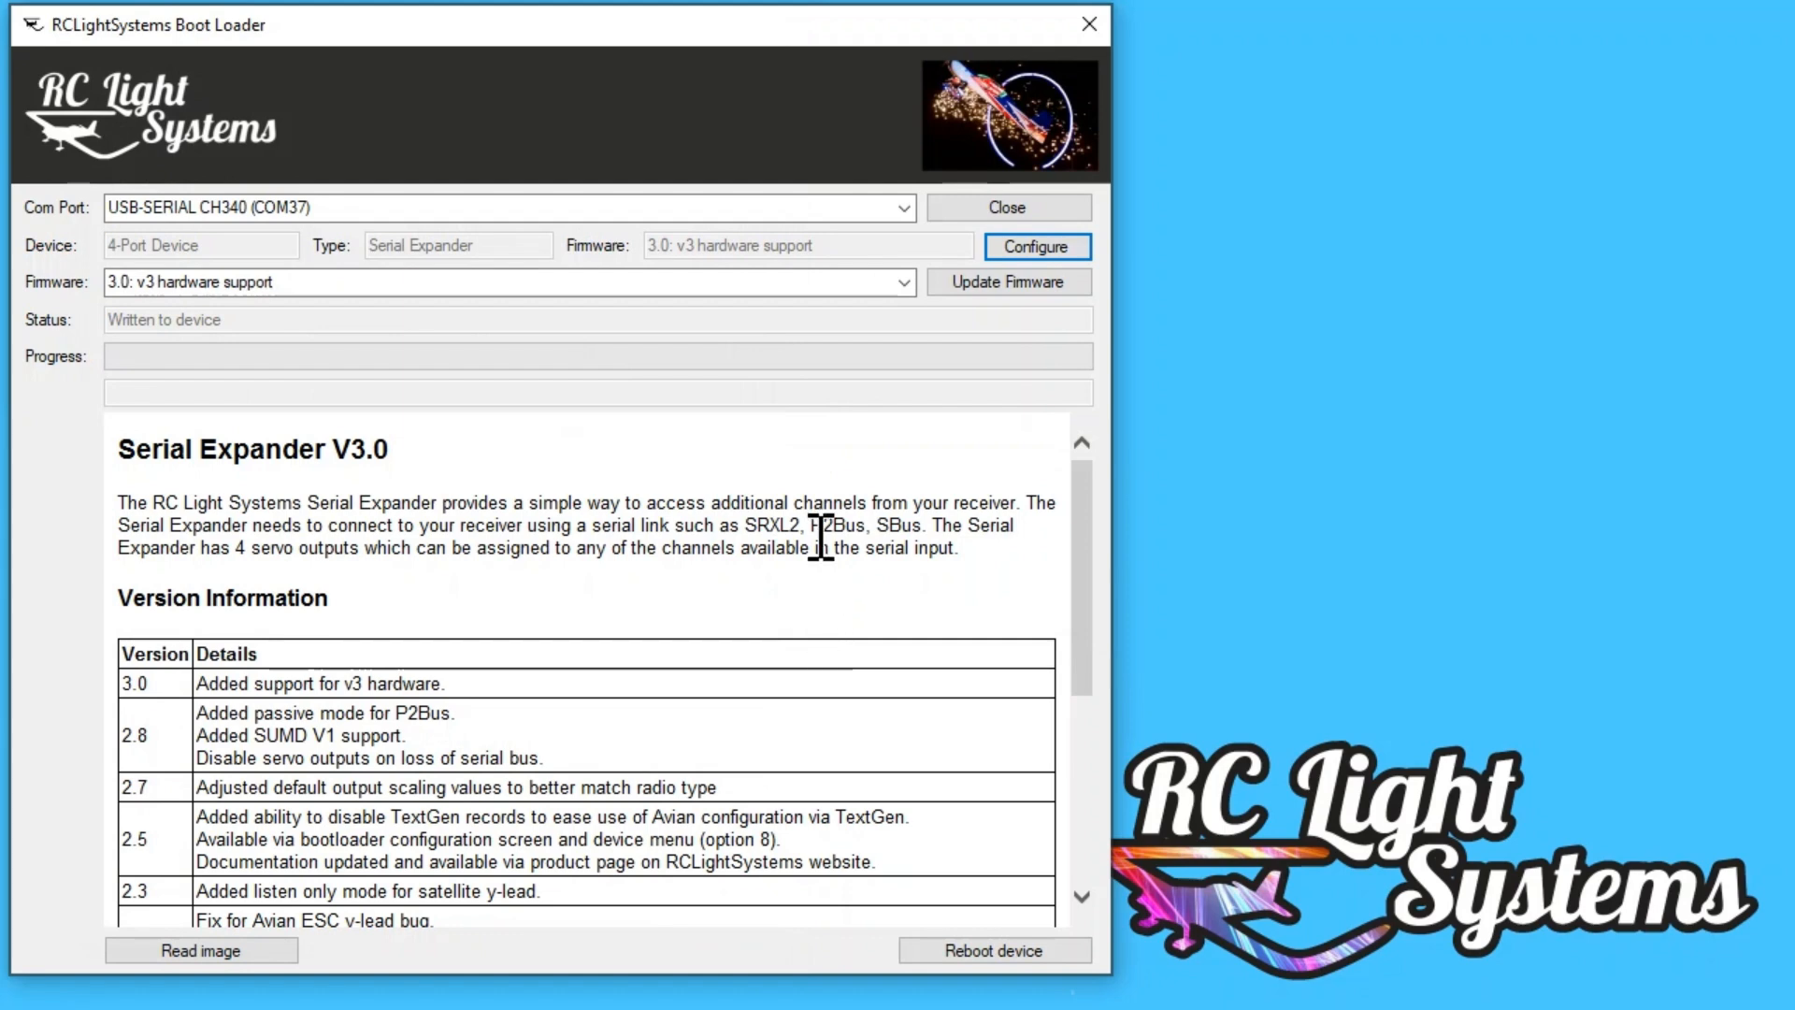
Step: Reopen the Serial Expander configuration to check the saved output rate, and close it
{"action": "left_click", "coordinate": [1036, 249]}
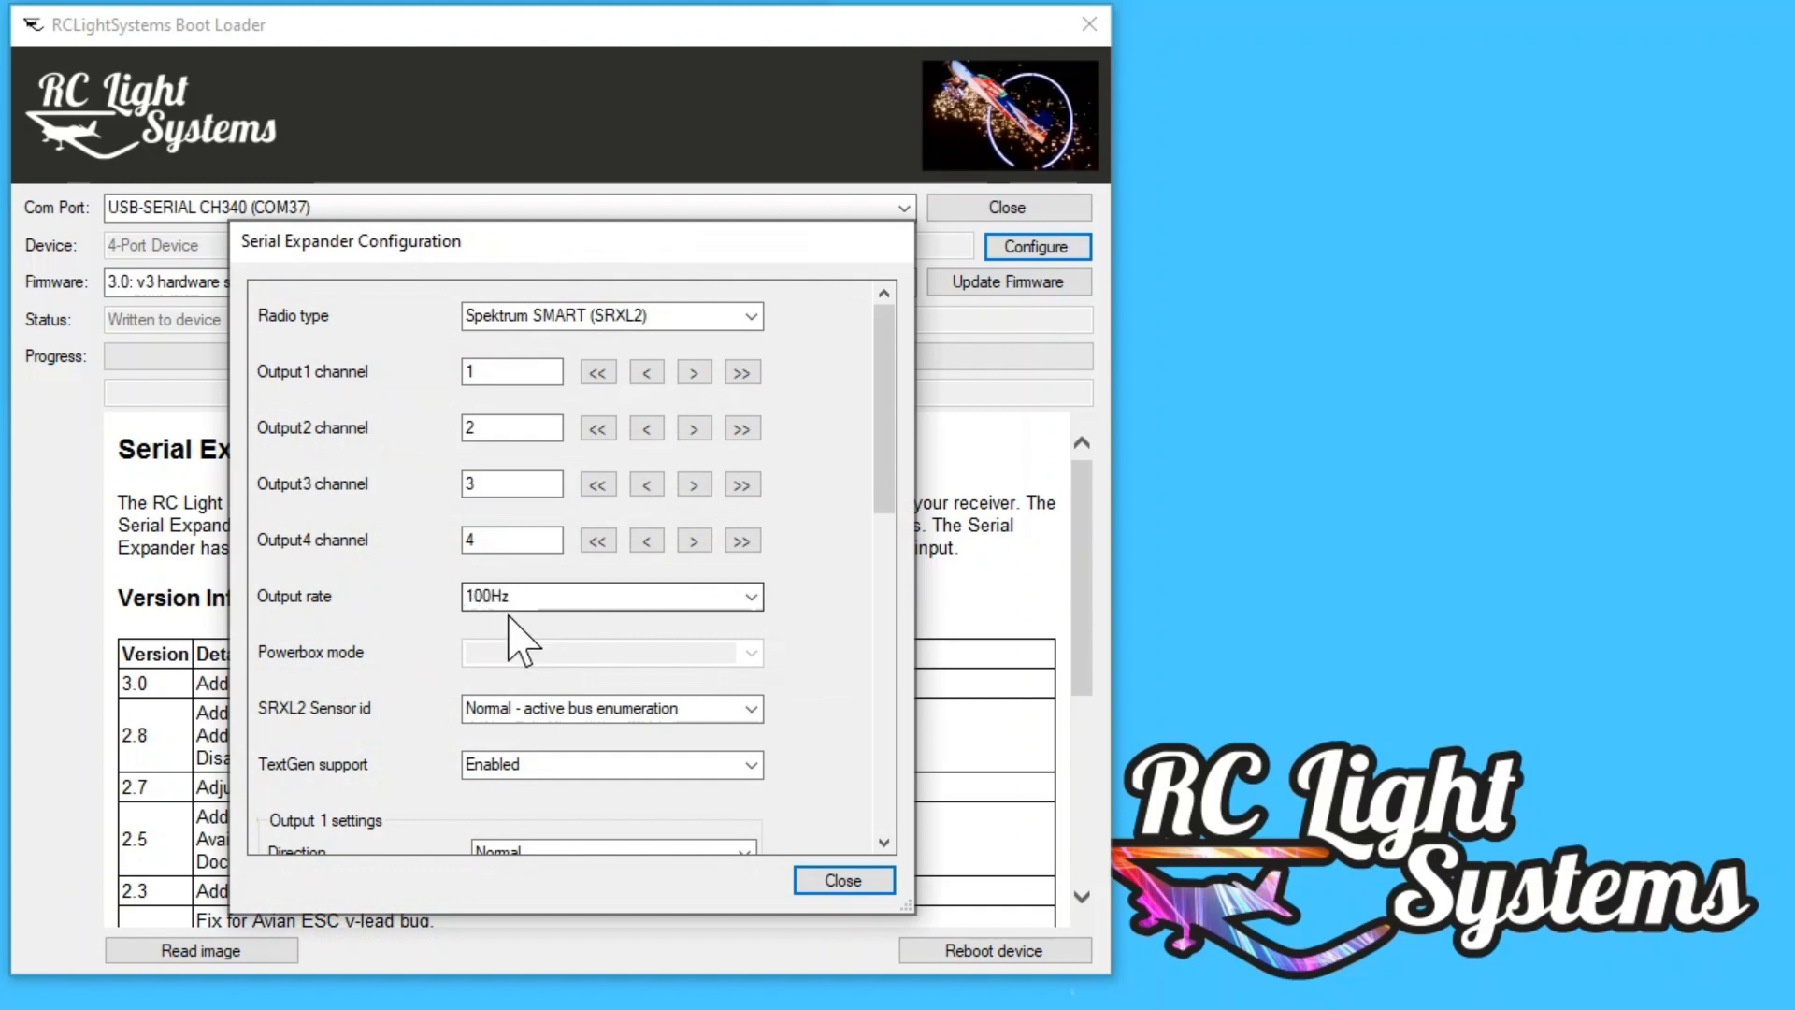
{"action": "left_click", "coordinate": [843, 882]}
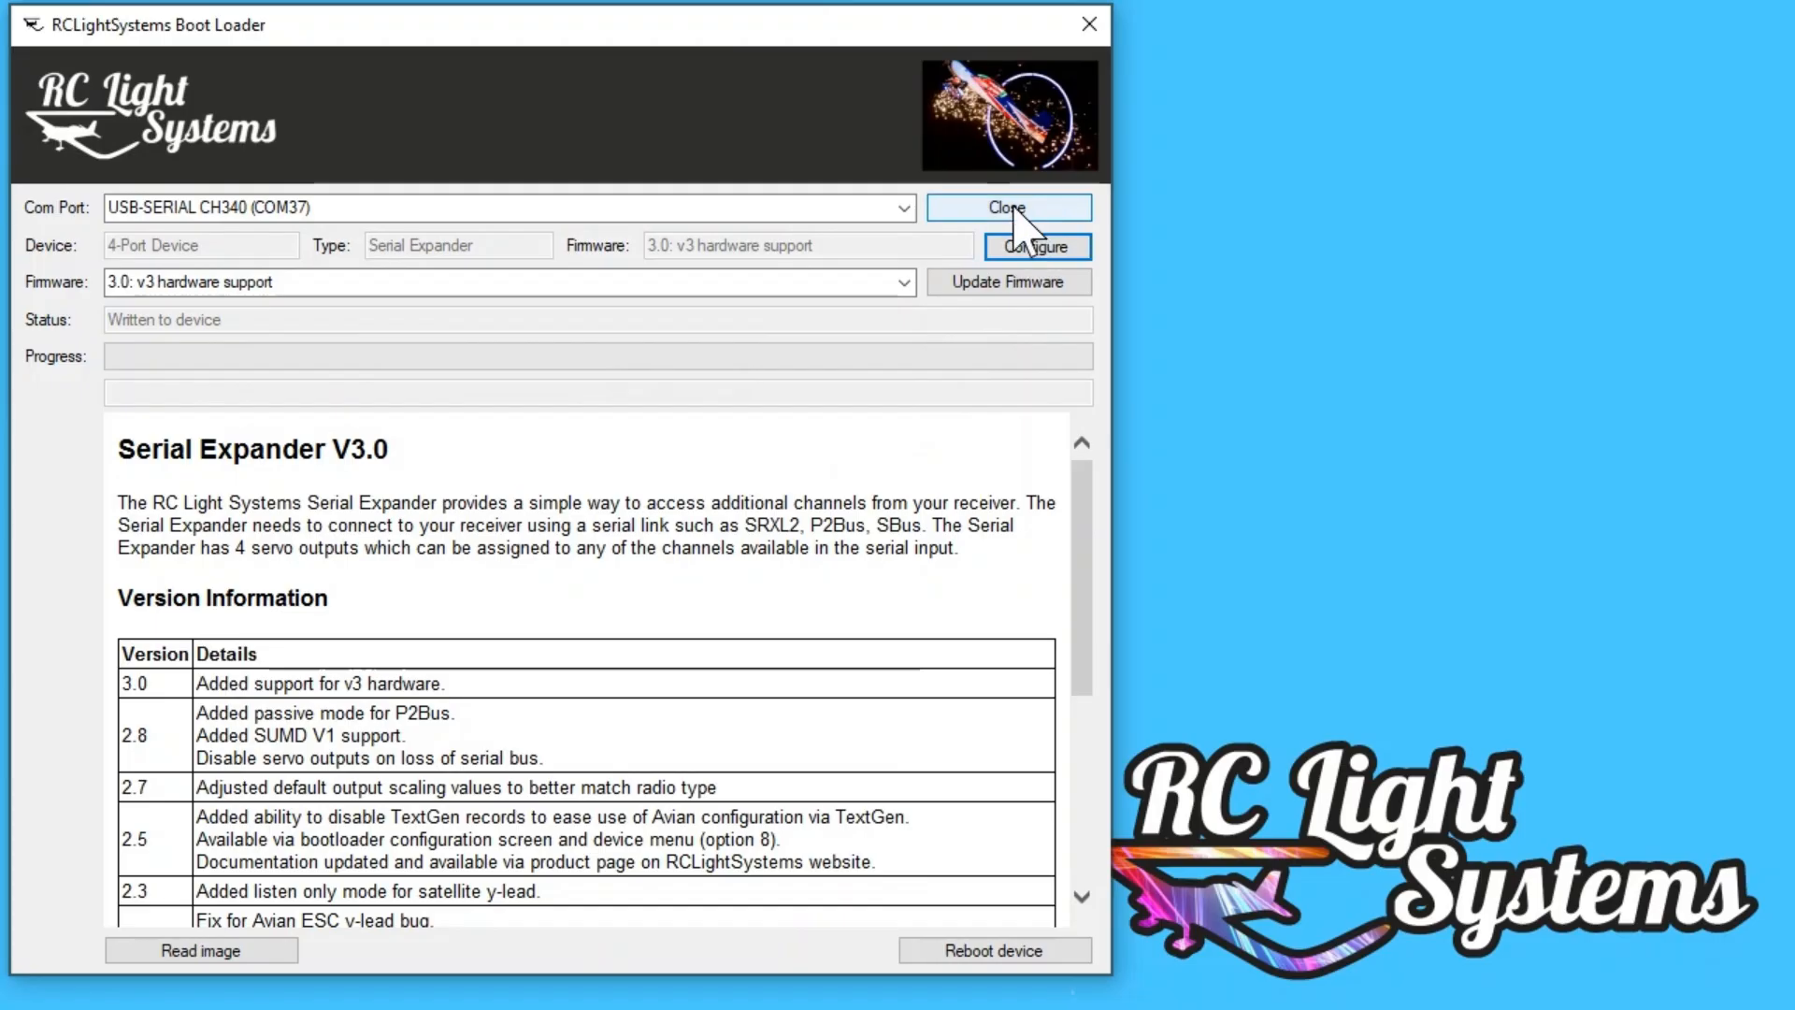
Step: Disconnect from the current com port, and connect to the Serial Expander through Silicon Labs CP210x USB to UART Bridge (COM6)
{"action": "left_click", "coordinate": [1010, 207]}
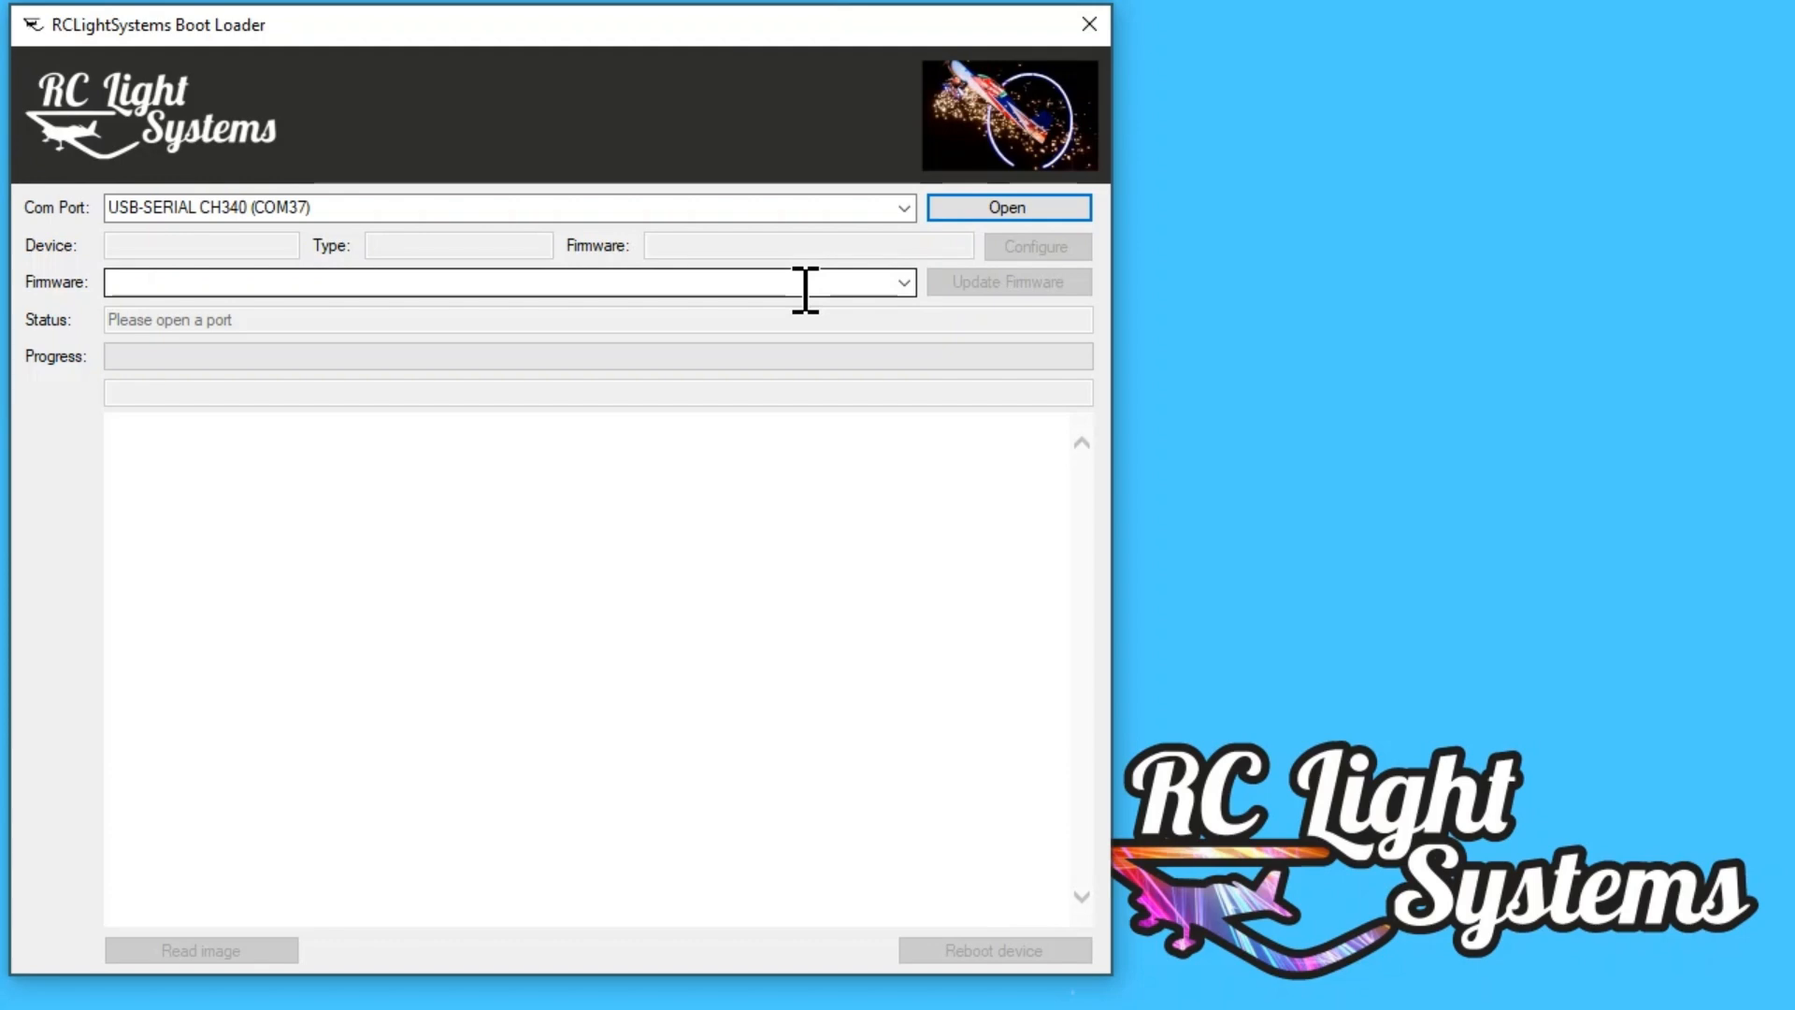
{"action": "left_click", "coordinate": [904, 207]}
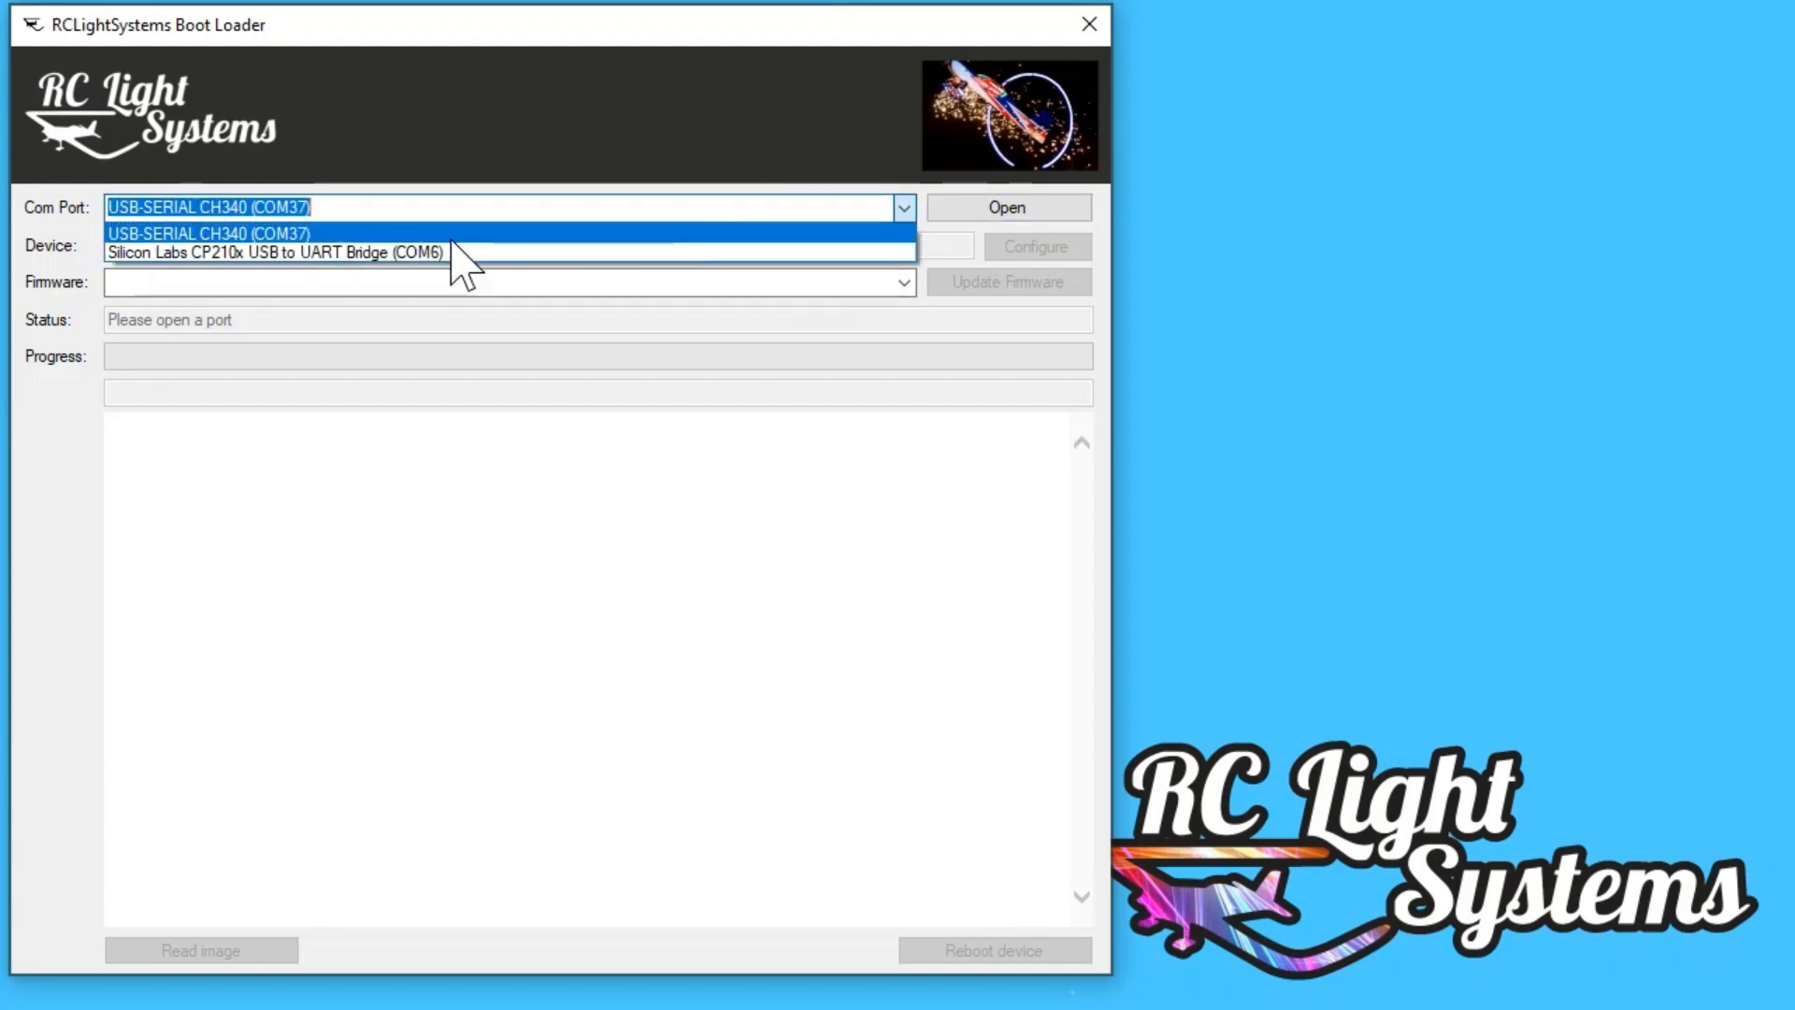
{"action": "left_click", "coordinate": [451, 251]}
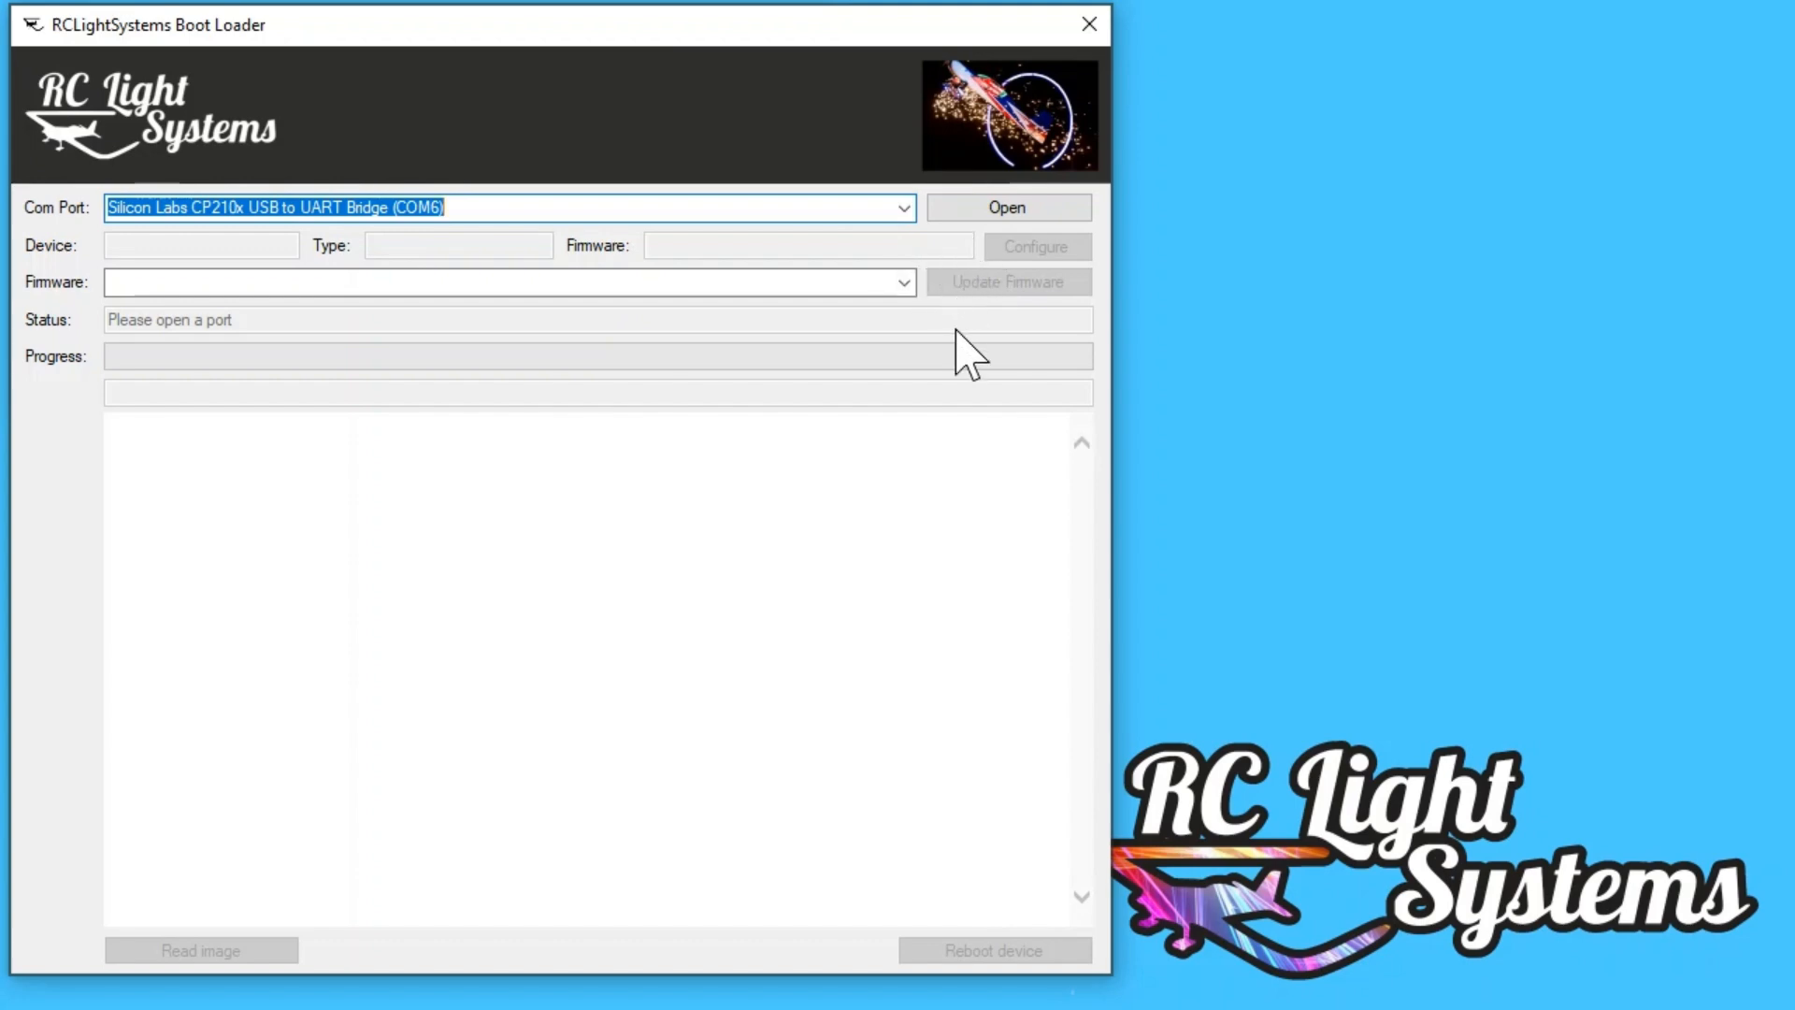
{"action": "left_click", "coordinate": [1006, 208]}
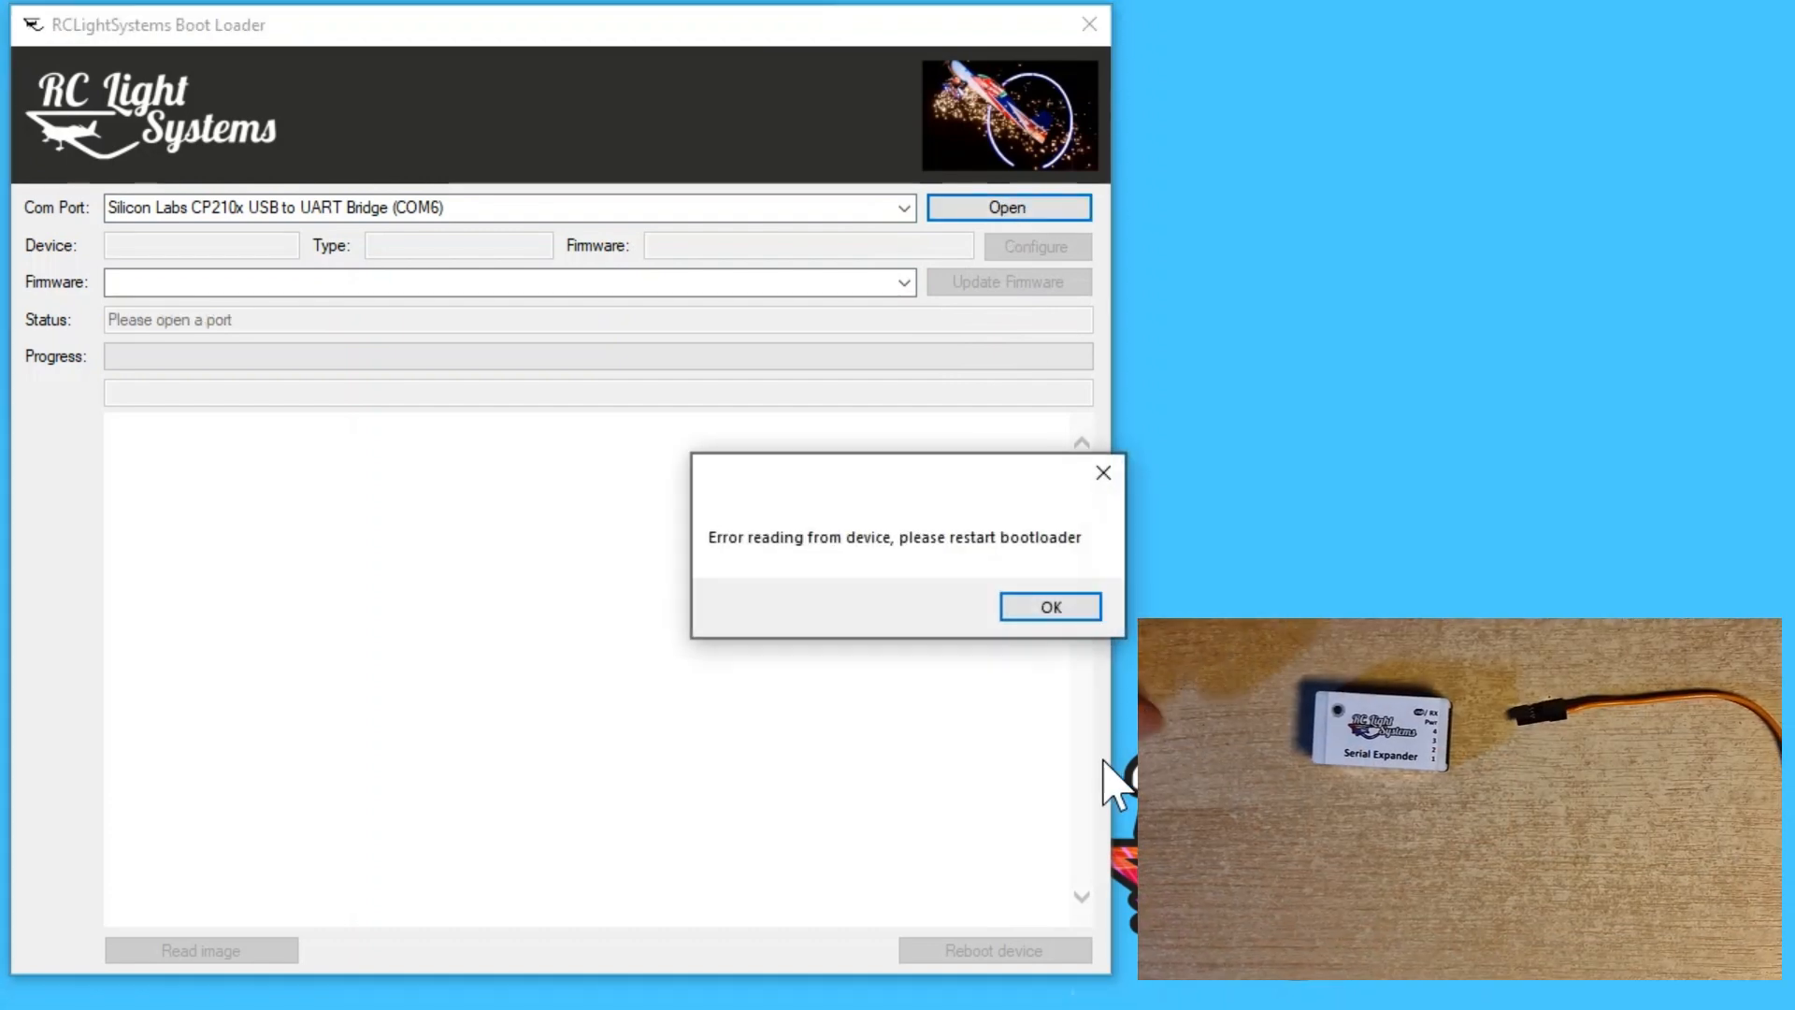
{"action": "left_click", "coordinate": [1057, 612]}
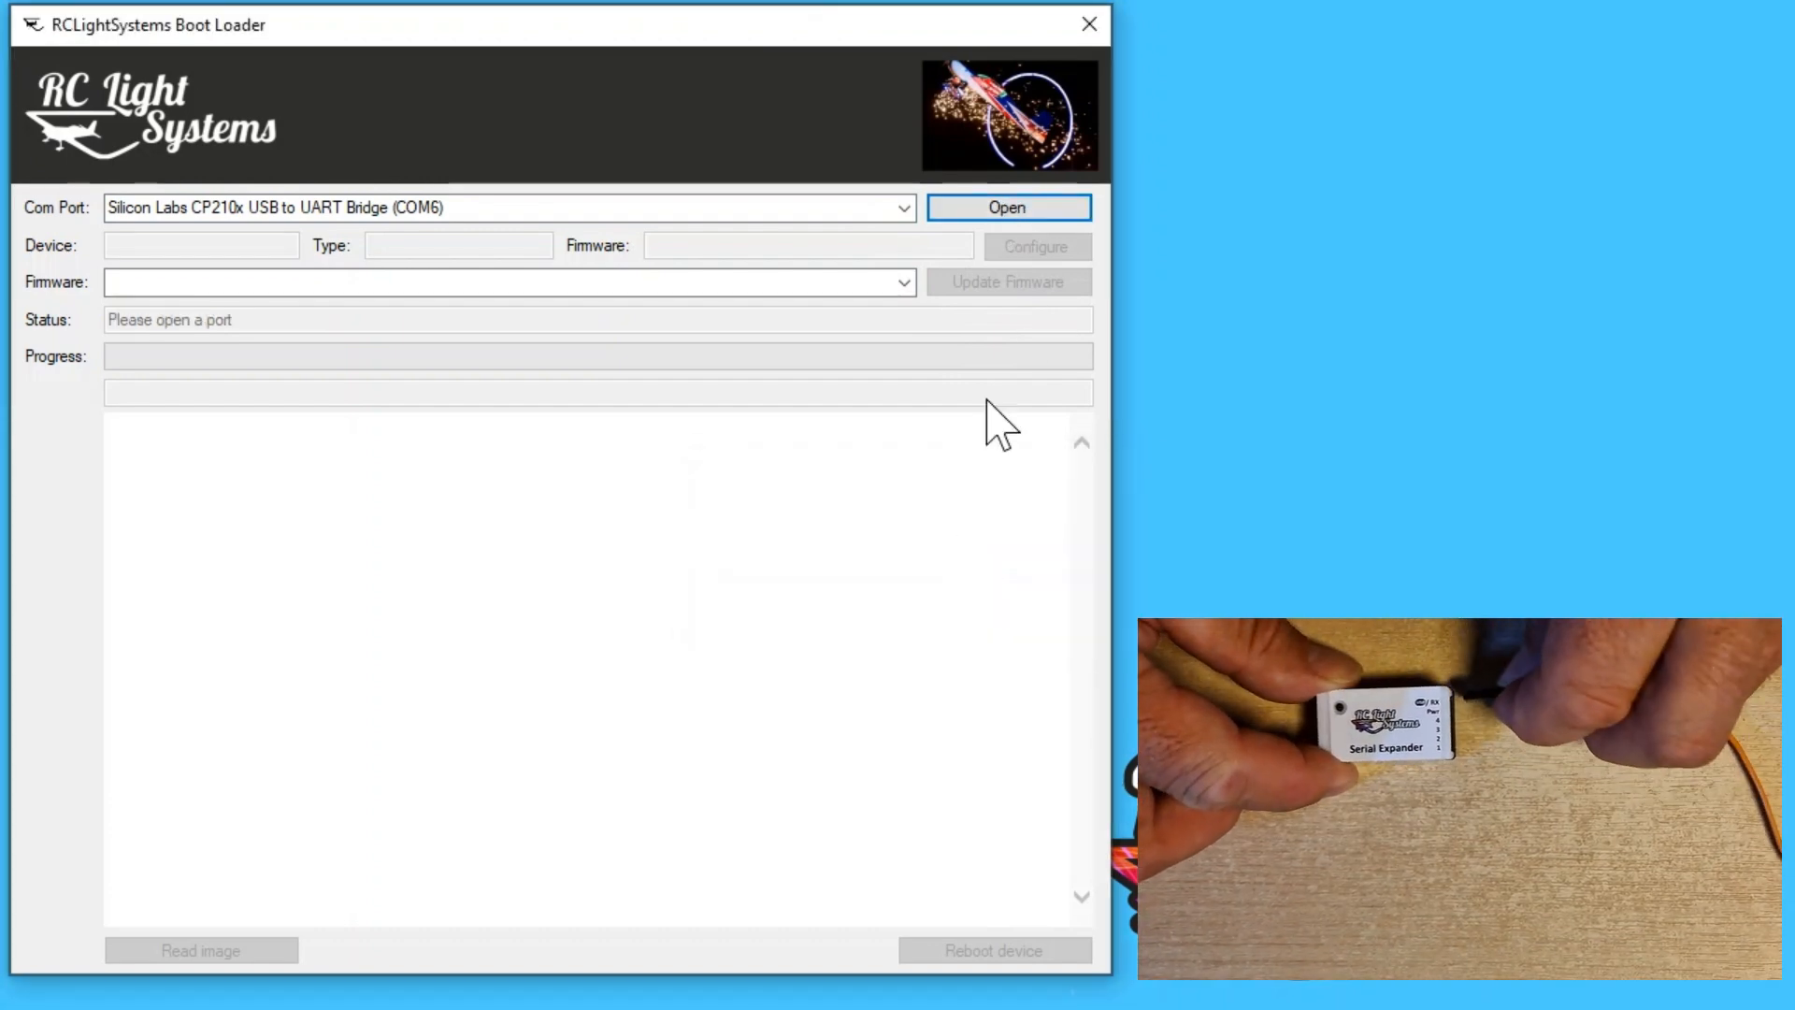
{"action": "left_click", "coordinate": [1005, 210]}
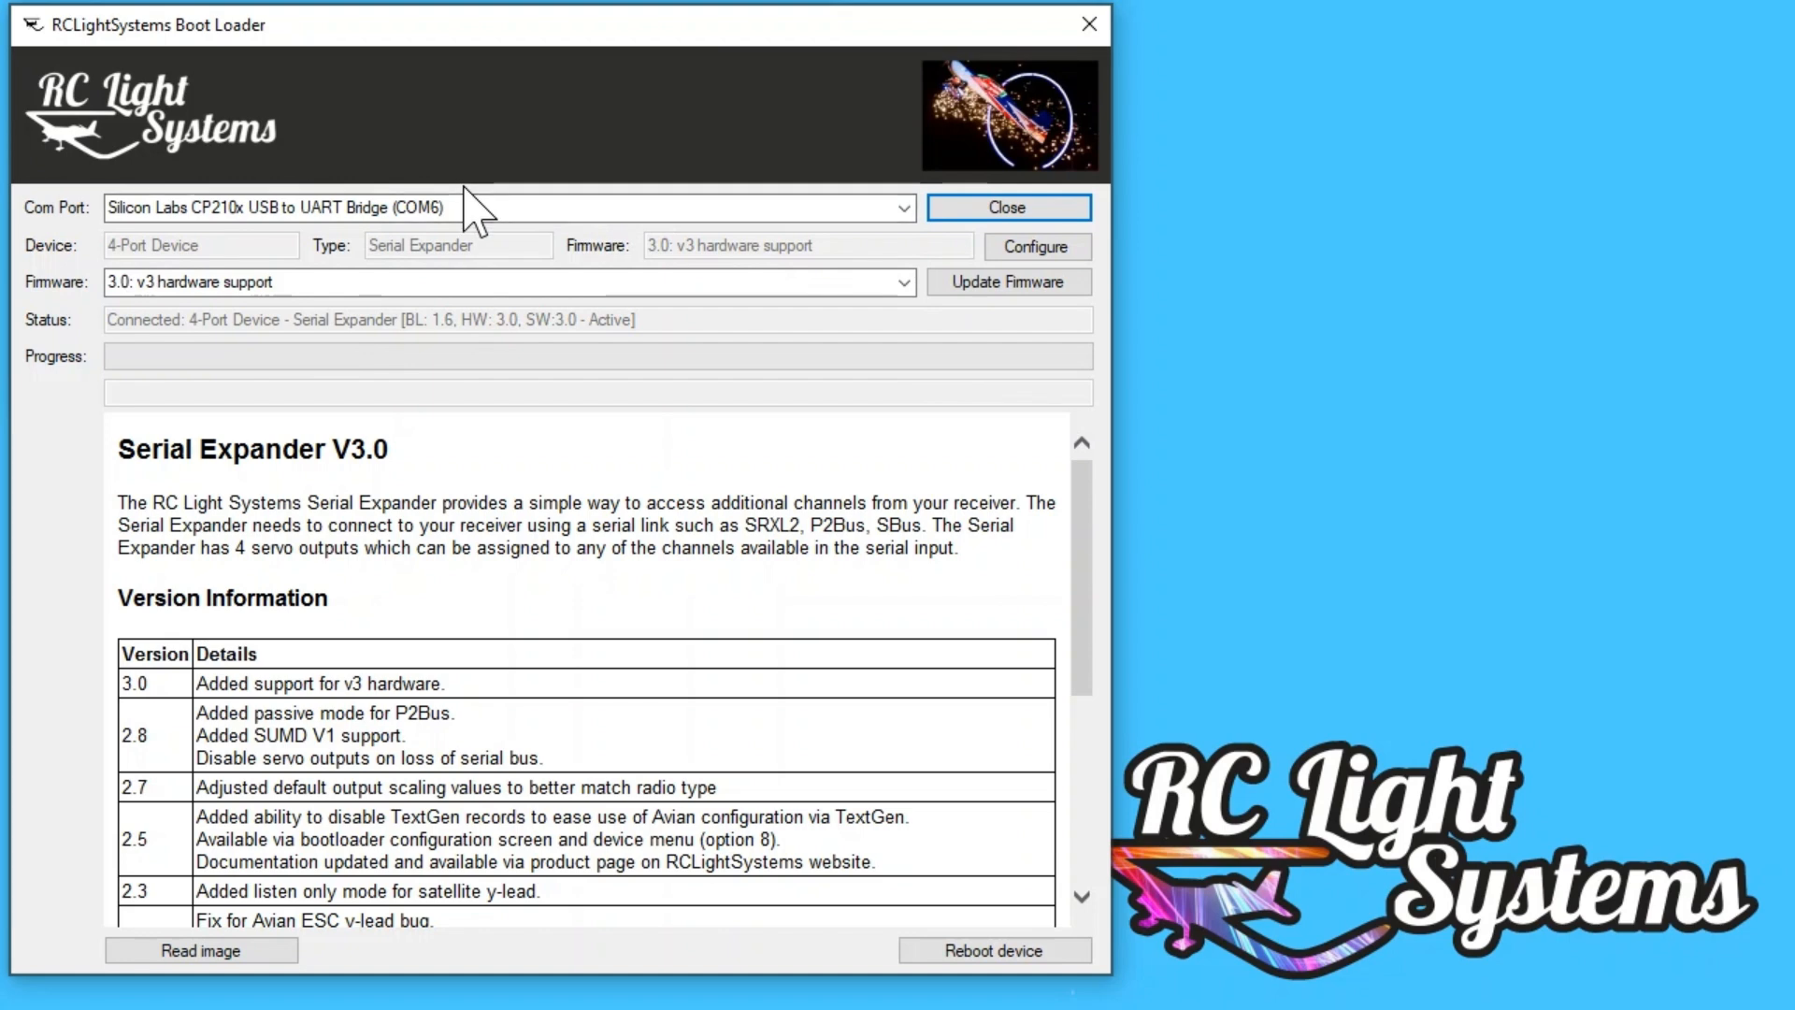
Step: Check the Serial Expander's configuration over the generic dongle connection, and close it
{"action": "left_click", "coordinate": [1032, 251]}
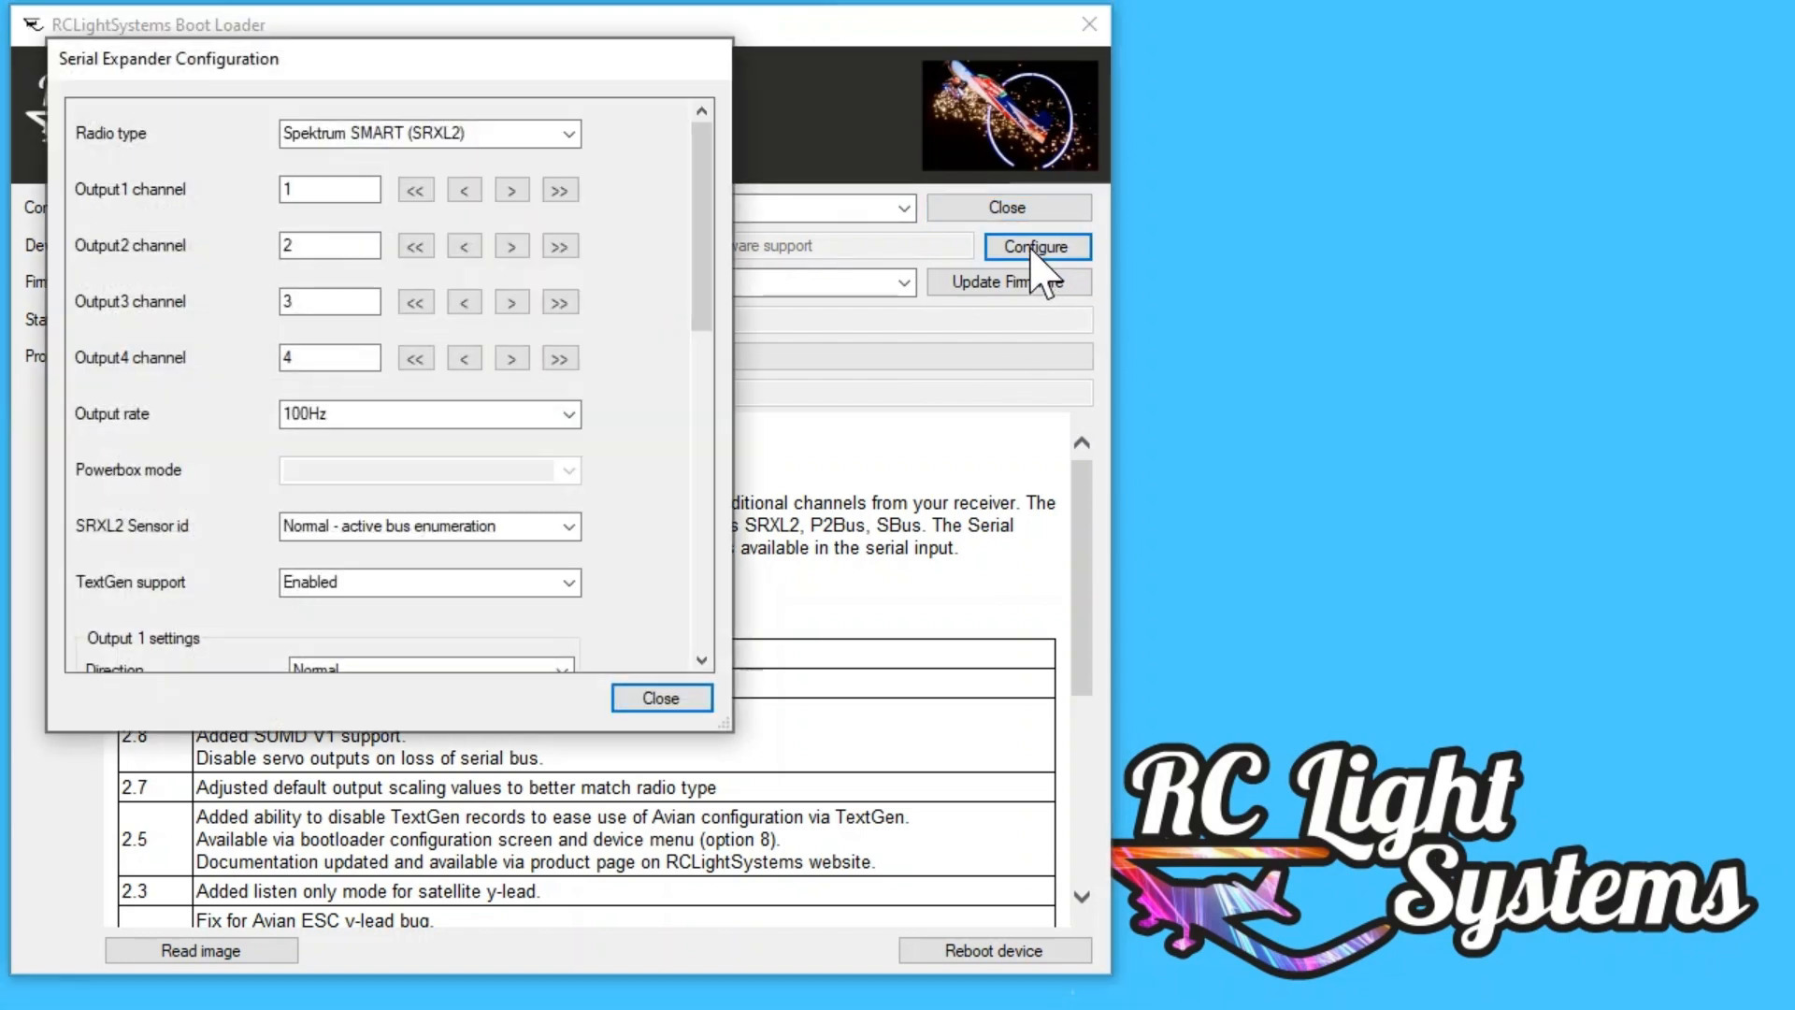
{"action": "left_click", "coordinate": [627, 703]}
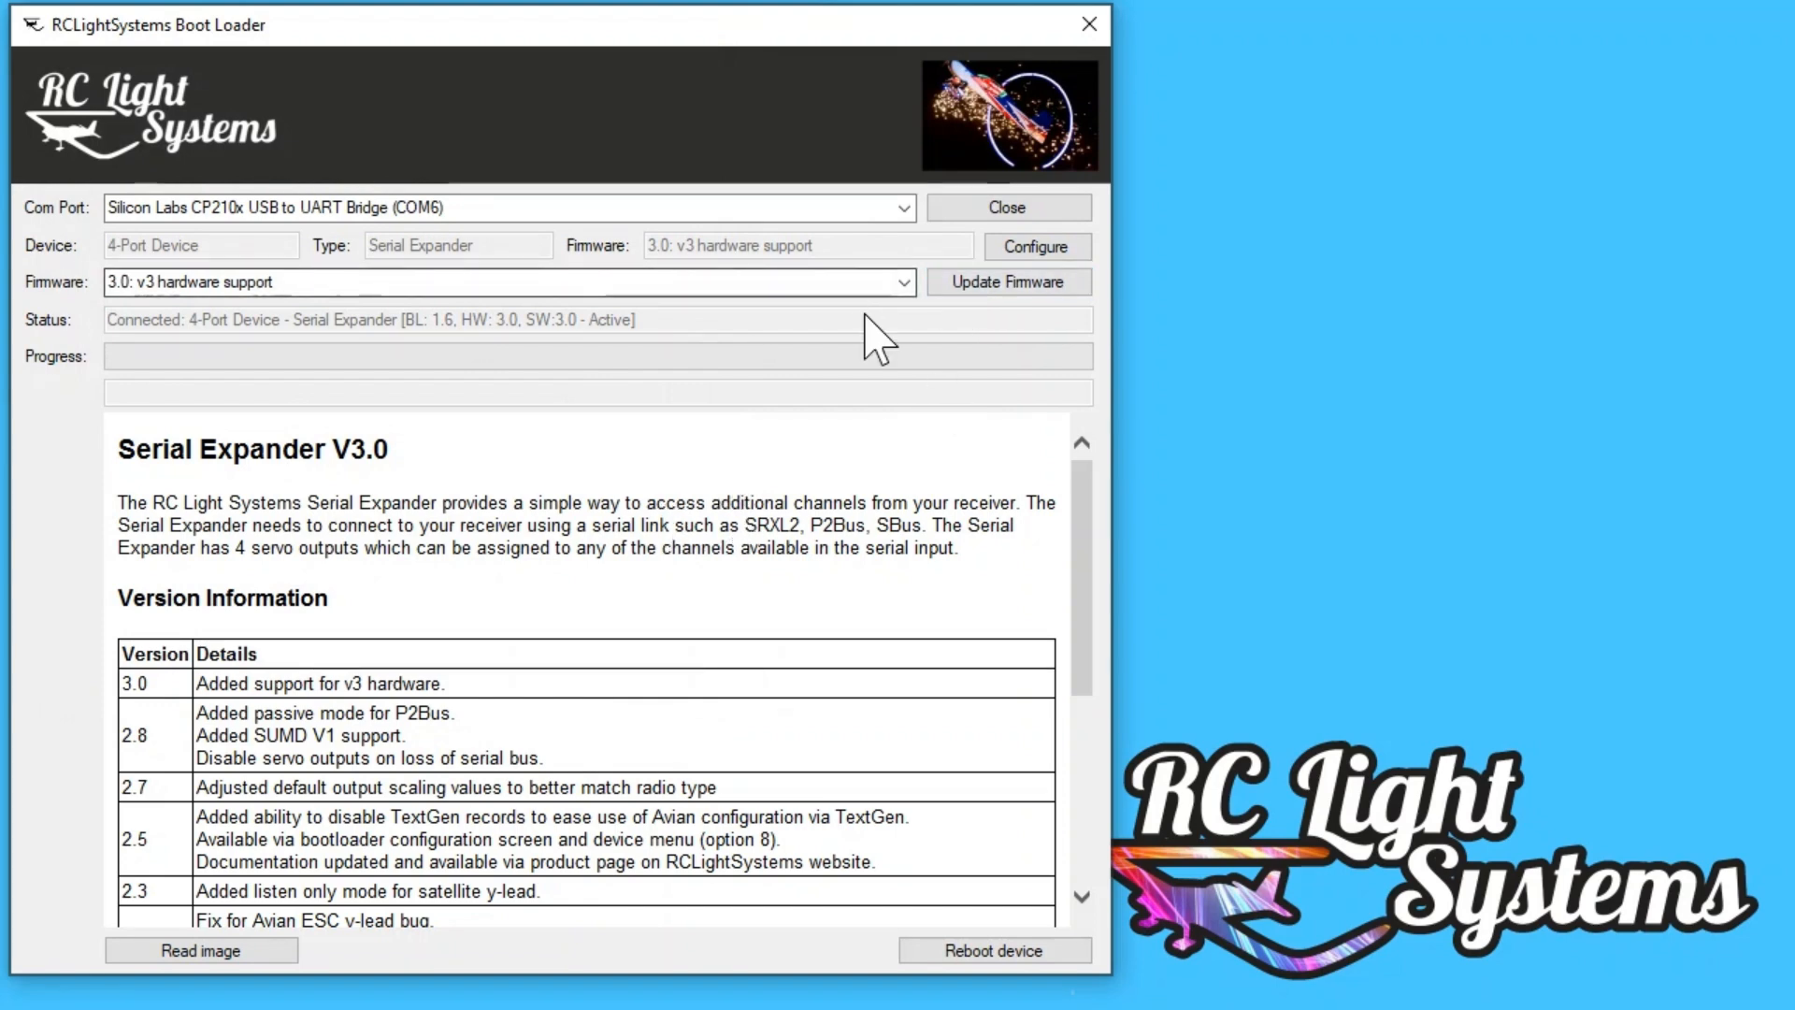
Step: Open the configuration of the Serial Expander connected on USB-SERIAL CH340 (COM37)
{"action": "left_click", "coordinate": [981, 963]}
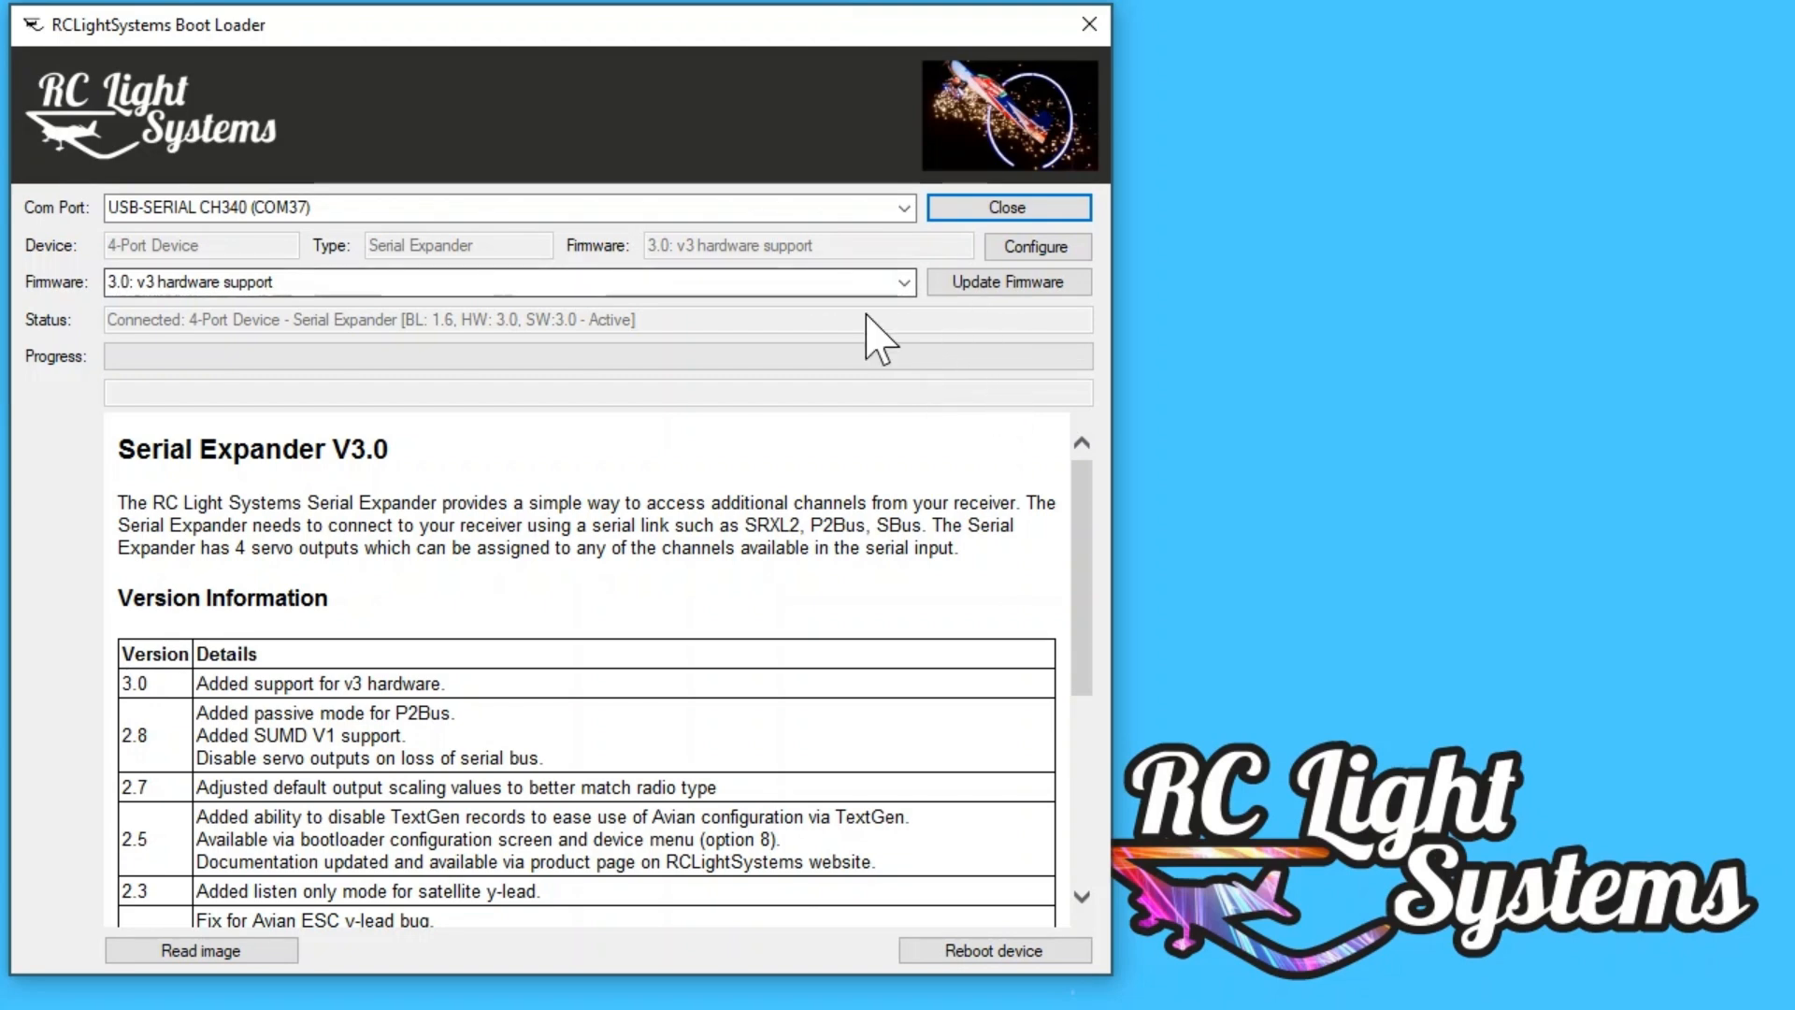
{"action": "left_click", "coordinate": [1039, 248]}
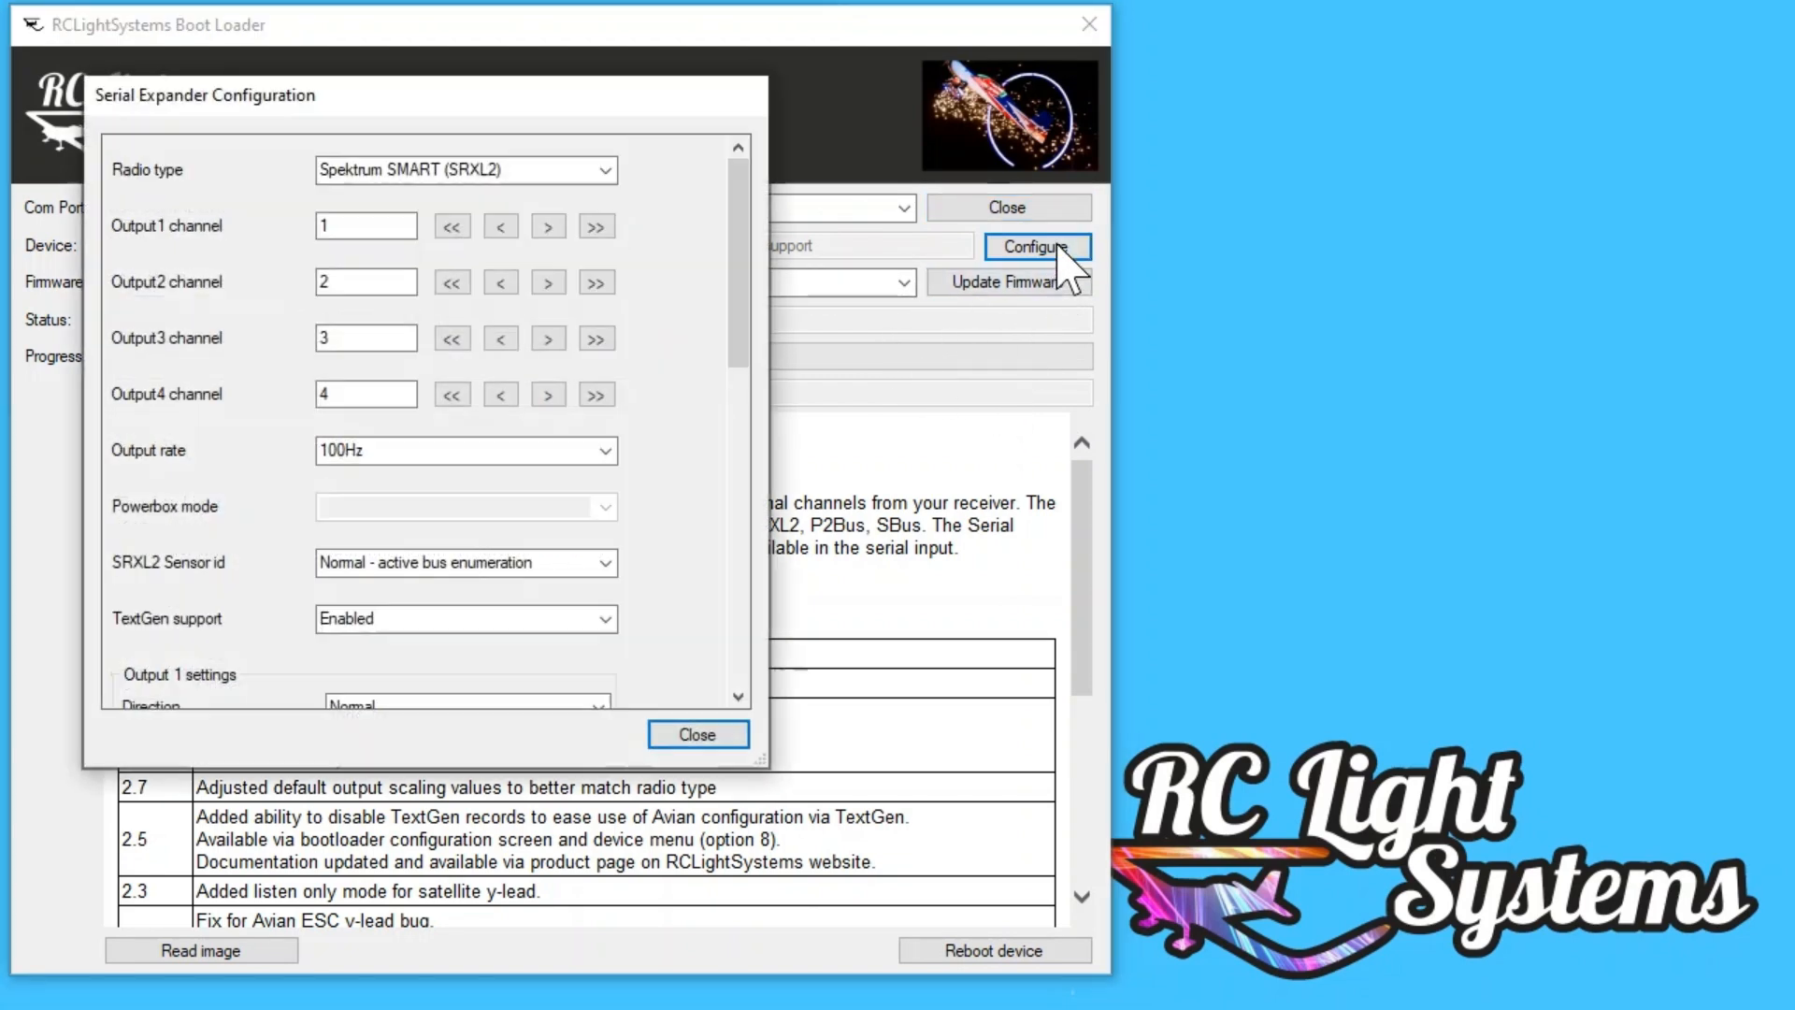
Step: Set the Serial Expander's output rate to 50Hz in its configuration, and disconnect from the com port
{"action": "left_click", "coordinate": [605, 452]}
{"action": "left_click", "coordinate": [458, 470]}
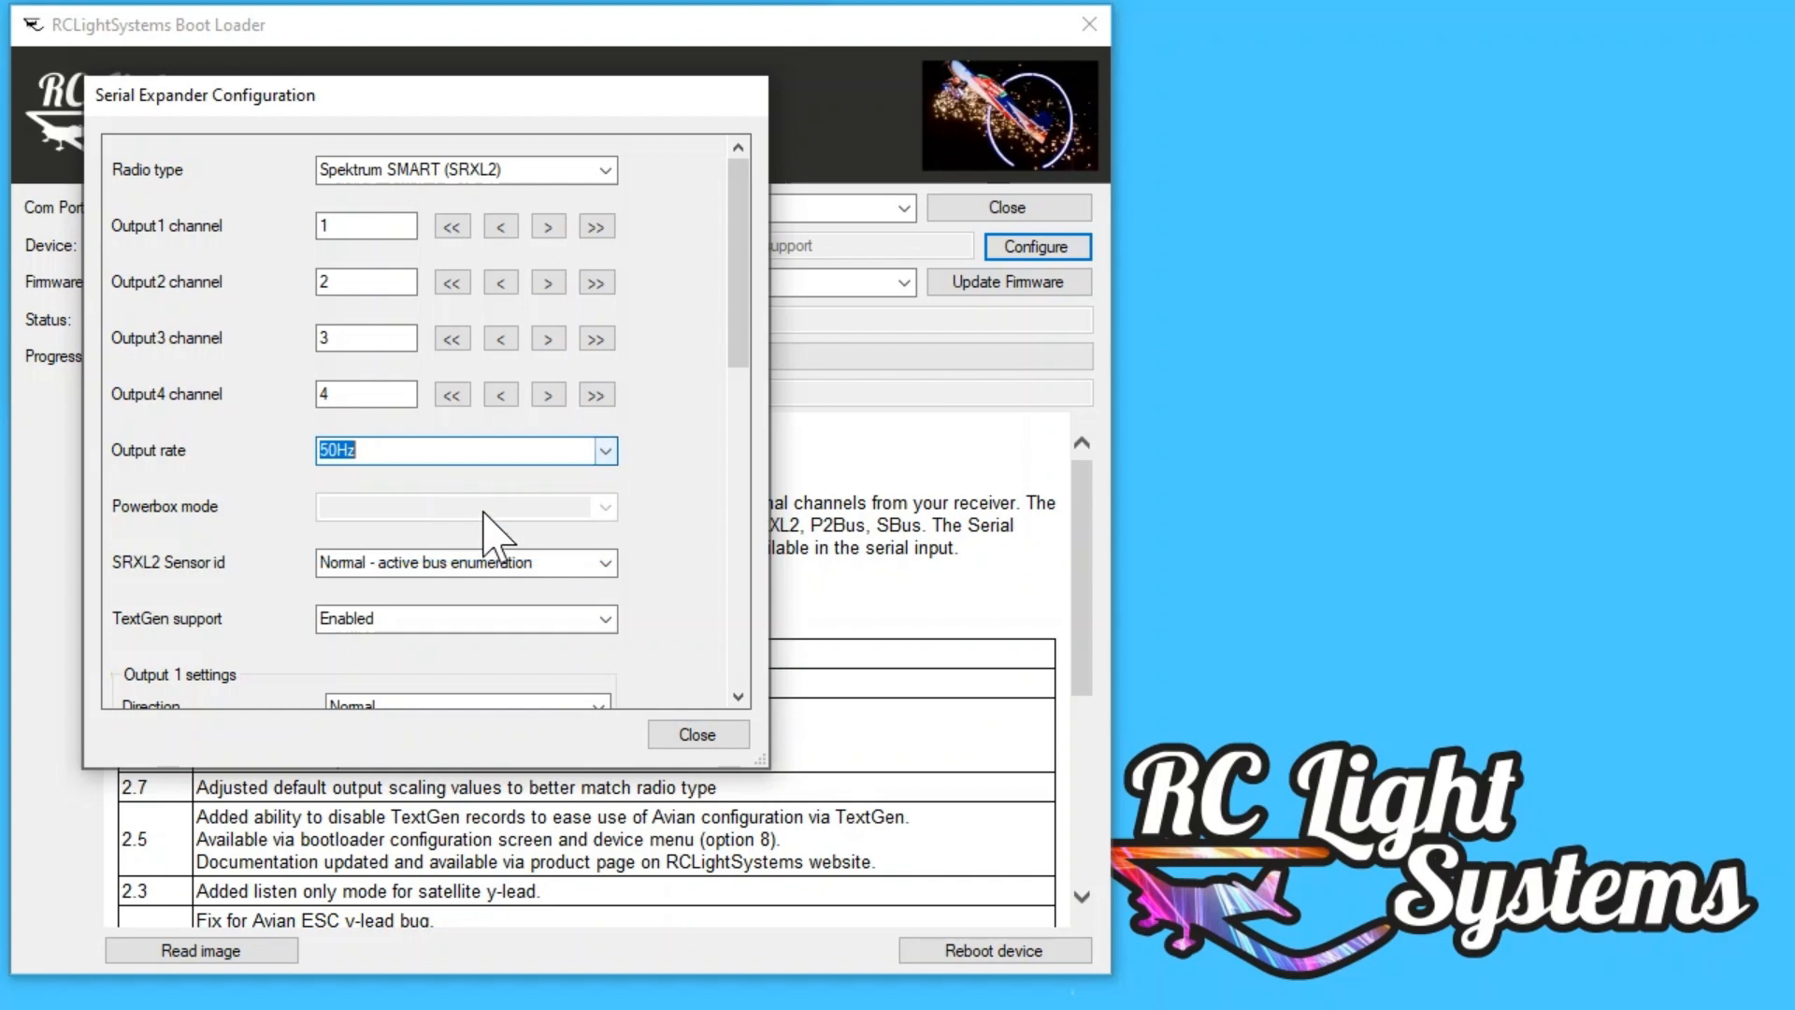
{"action": "left_click", "coordinate": [697, 735]}
{"action": "left_click", "coordinate": [794, 606]}
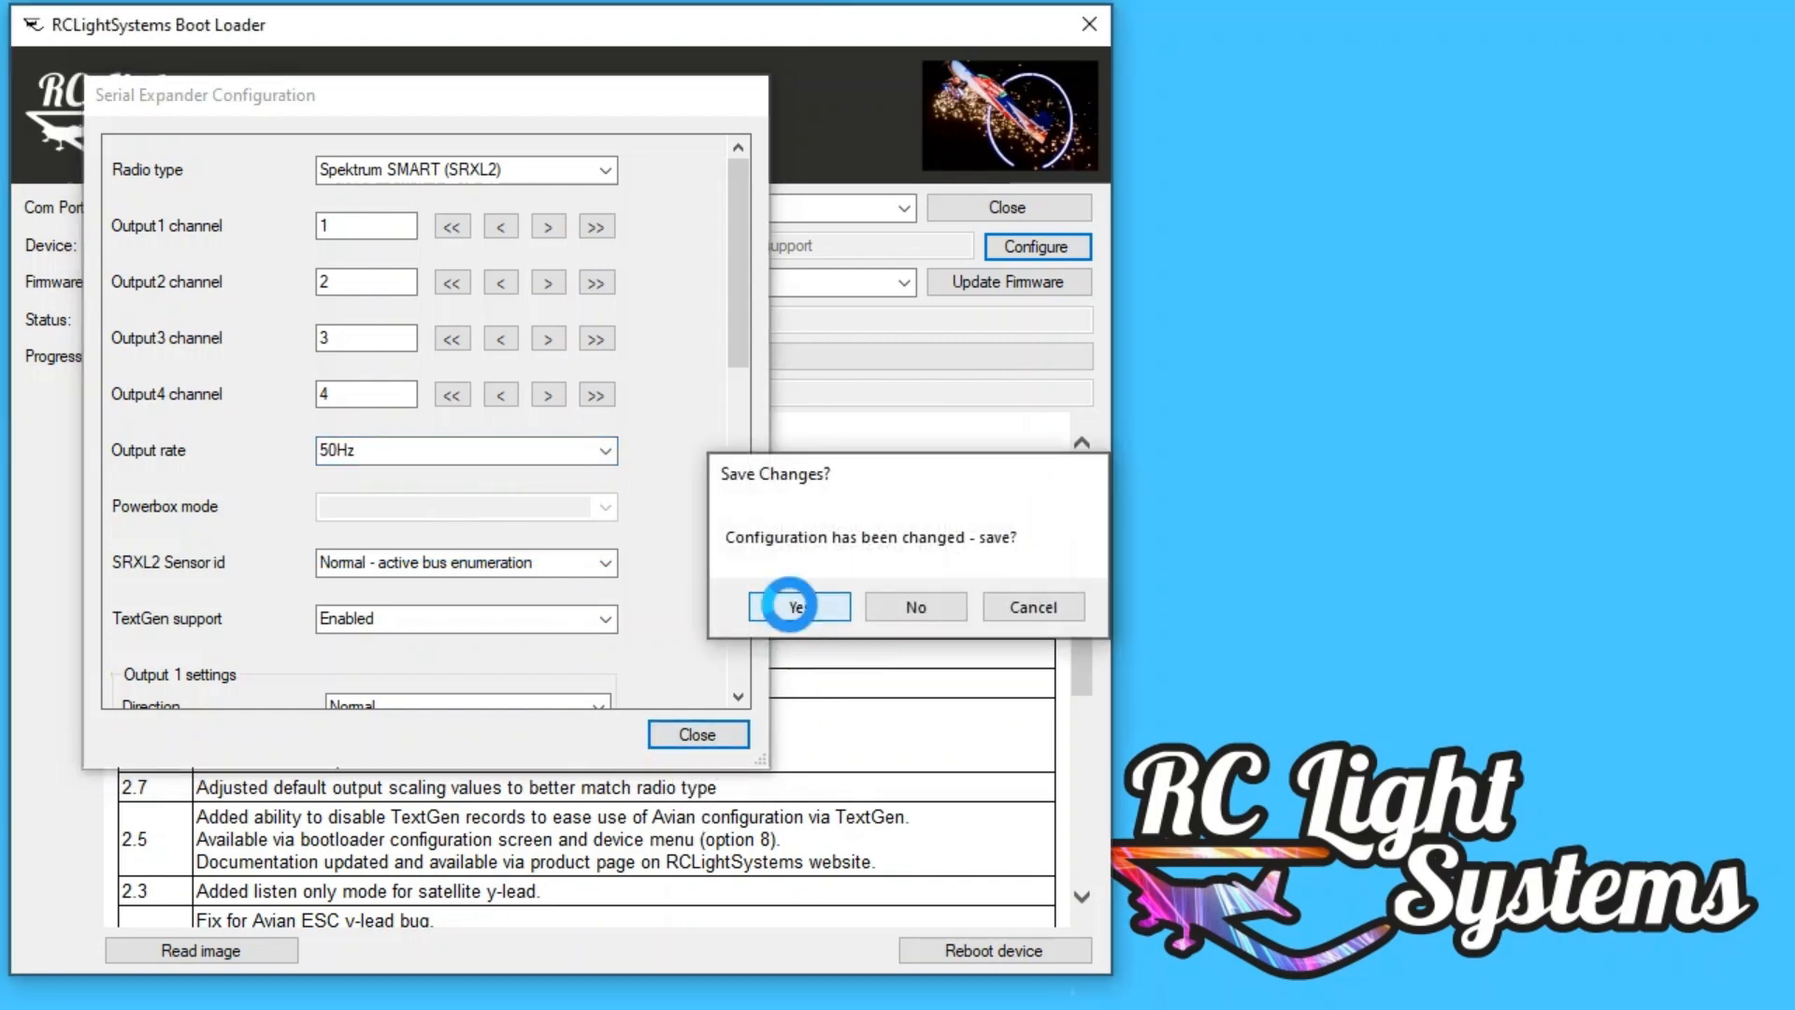
{"action": "left_click", "coordinate": [1007, 208]}
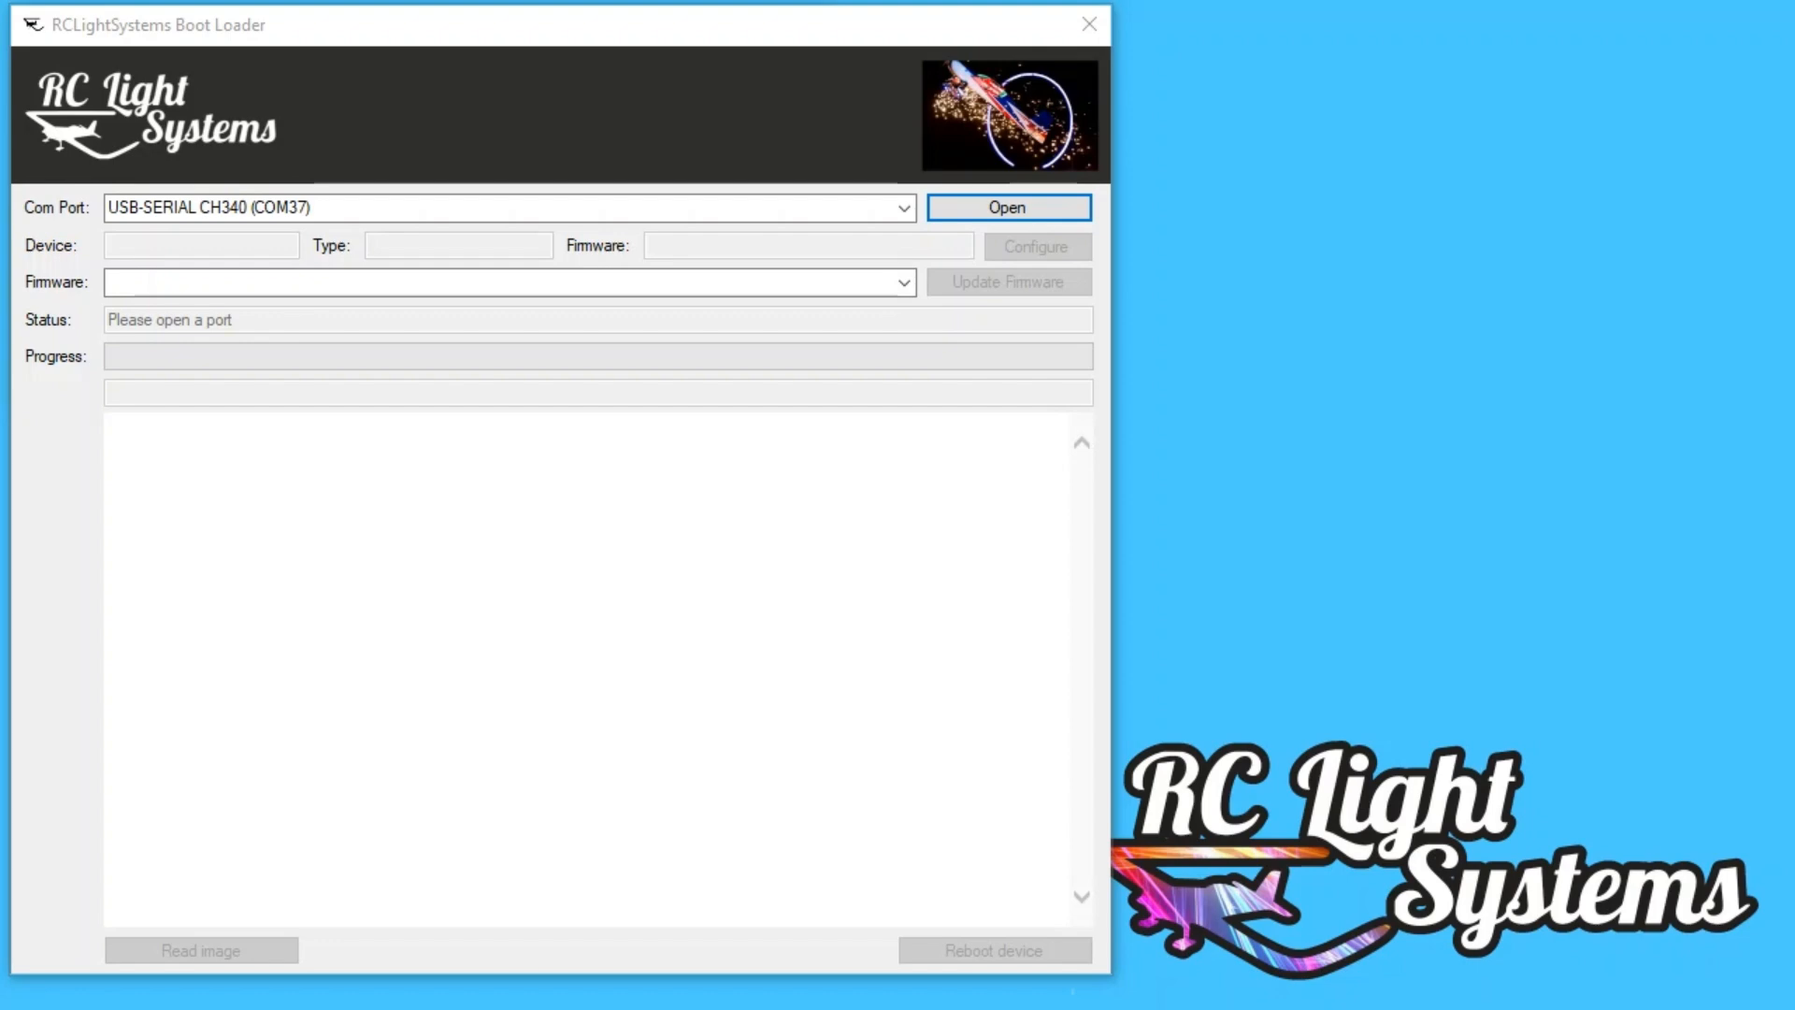
Step: Connect to the Smart Ignition BEC through USB-SERIAL CH340 (COM37), and look through its configuration settings
{"action": "left_click", "coordinate": [1008, 210]}
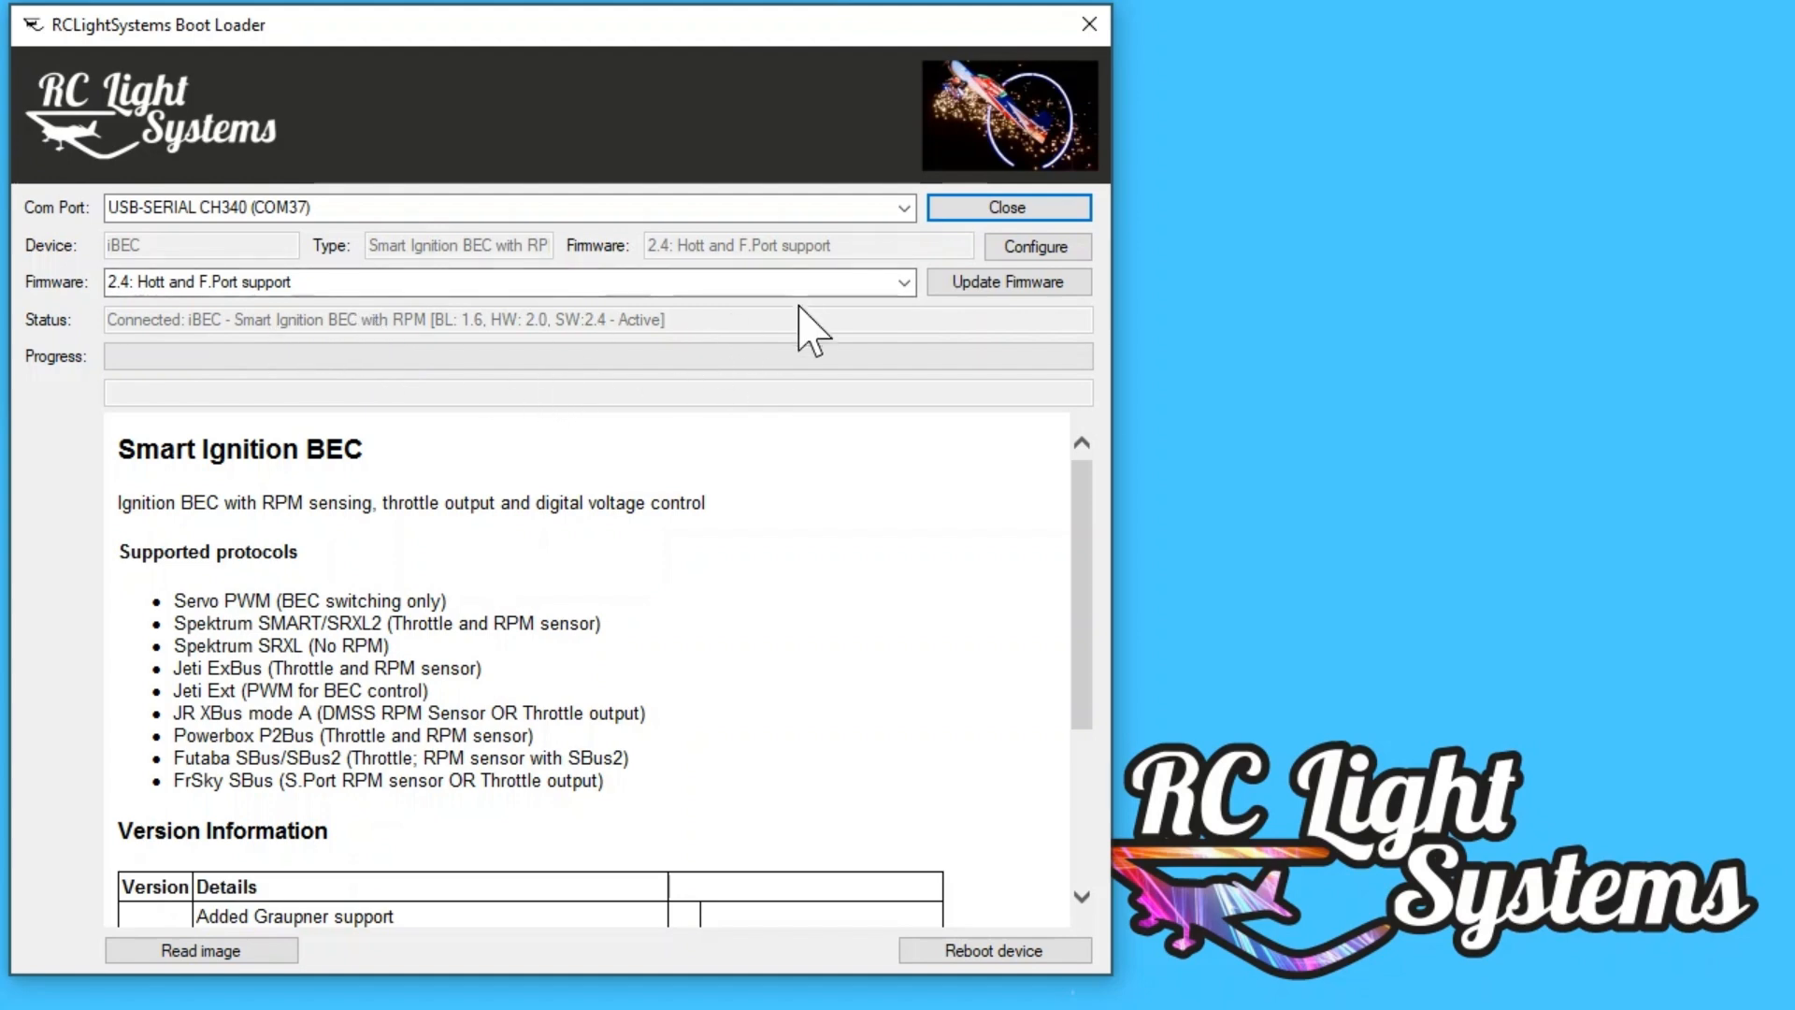
{"action": "left_click", "coordinate": [1064, 250]}
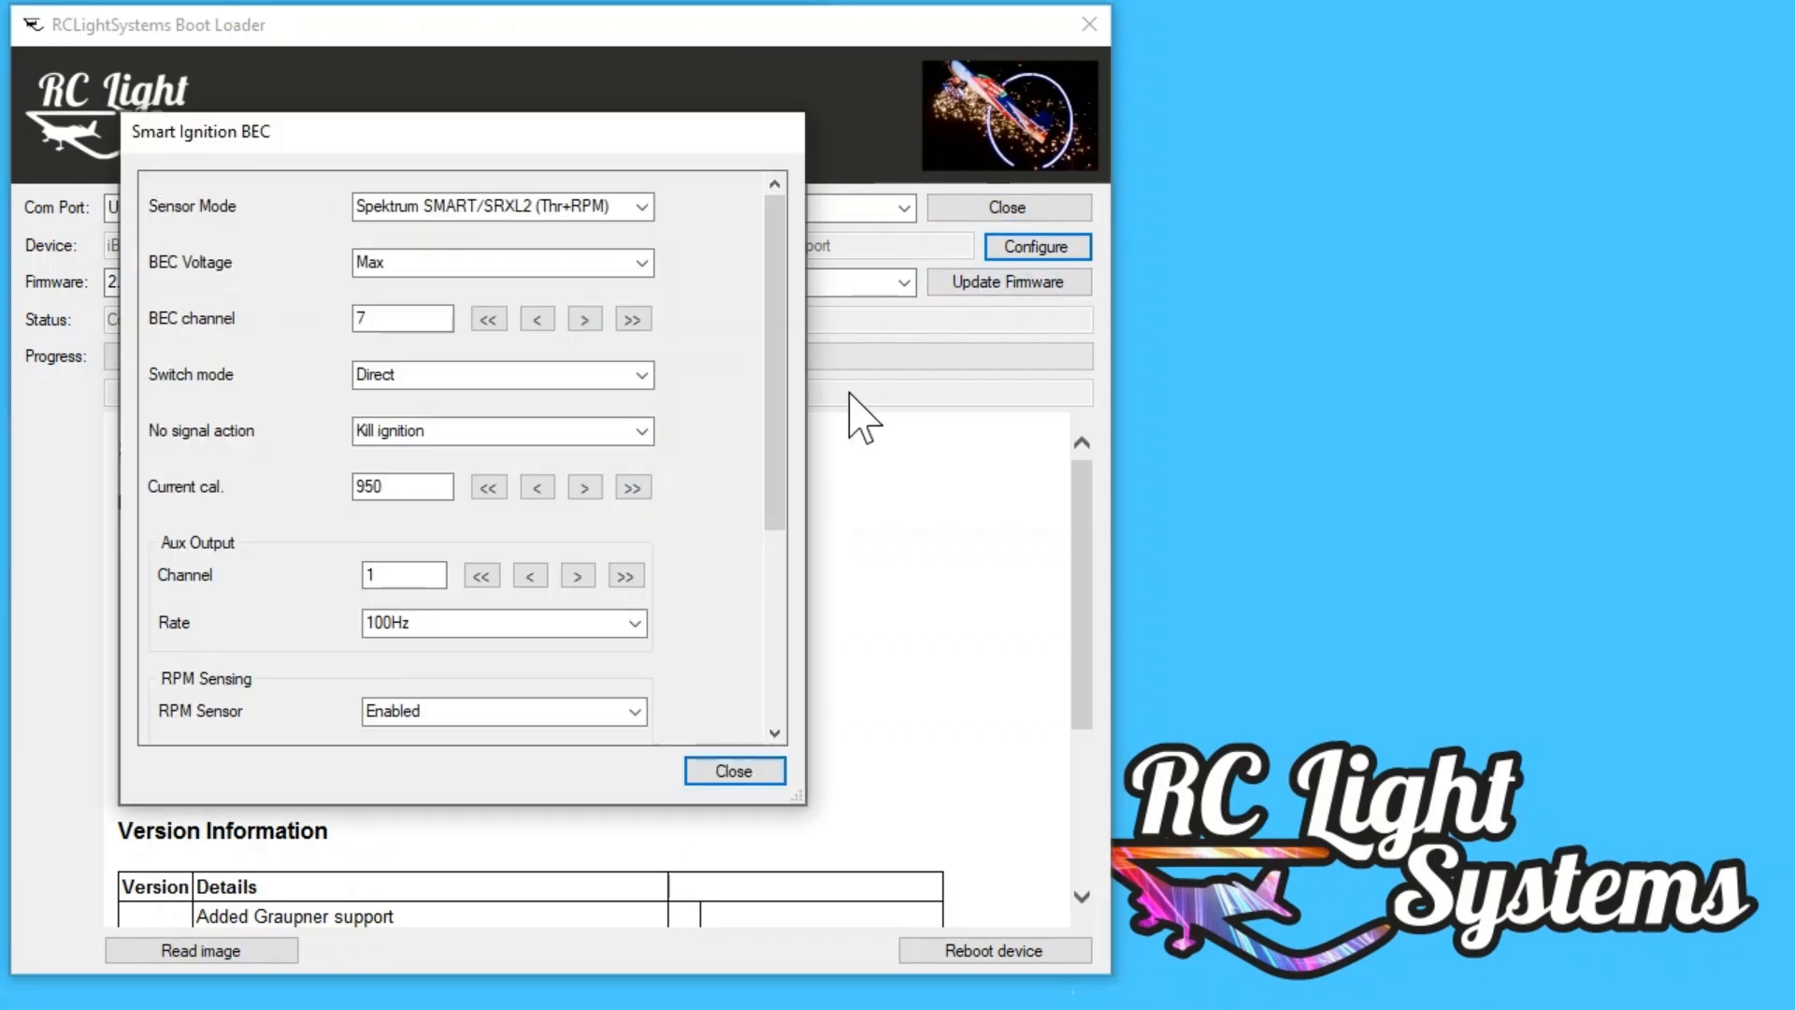
{"action": "left_click_drag", "start_coordinate": [775, 339], "coordinate": [780, 598]}
{"action": "left_click_drag", "start_coordinate": [782, 521], "coordinate": [802, 249]}
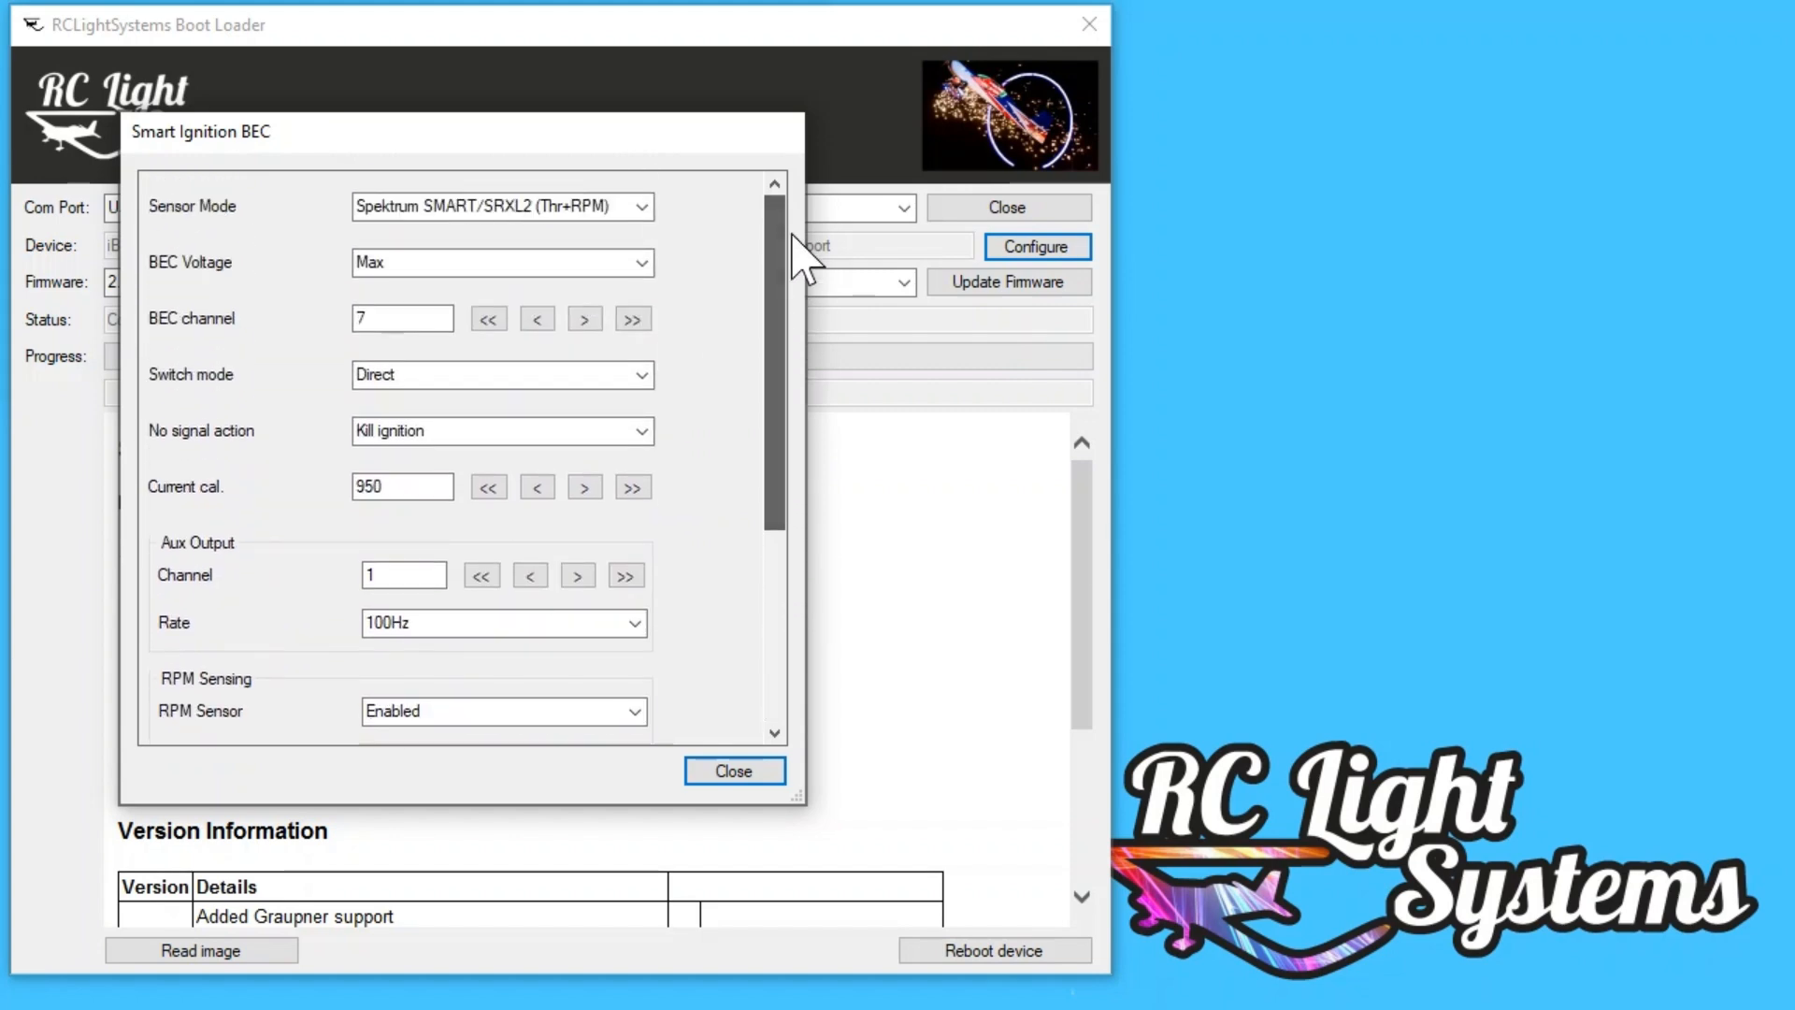